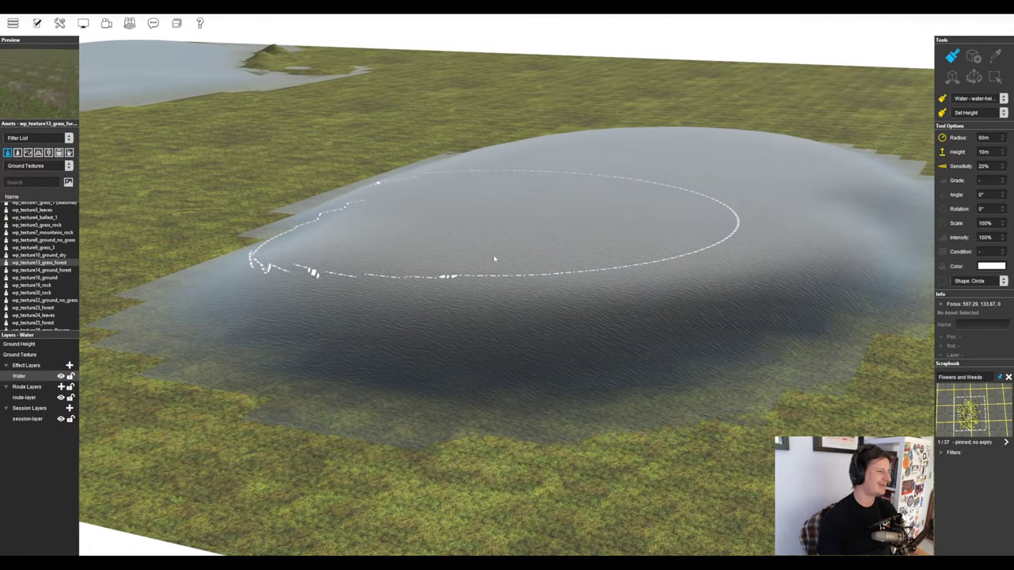
Step: Examine the raised water mound and its edges from several sides
{"action": "mouse_move", "coordinate": [599, 305]}
{"action": "left_mouse_down"}
{"action": "mouse_move", "coordinate": [554, 230]}
{"action": "mouse_move", "coordinate": [568, 278]}
{"action": "mouse_move", "coordinate": [511, 141]}
{"action": "mouse_move", "coordinate": [405, 288]}
{"action": "left_mouse_up"}
{"action": "right_click_drag", "start_coordinate": [404, 289], "coordinate": [464, 301]}
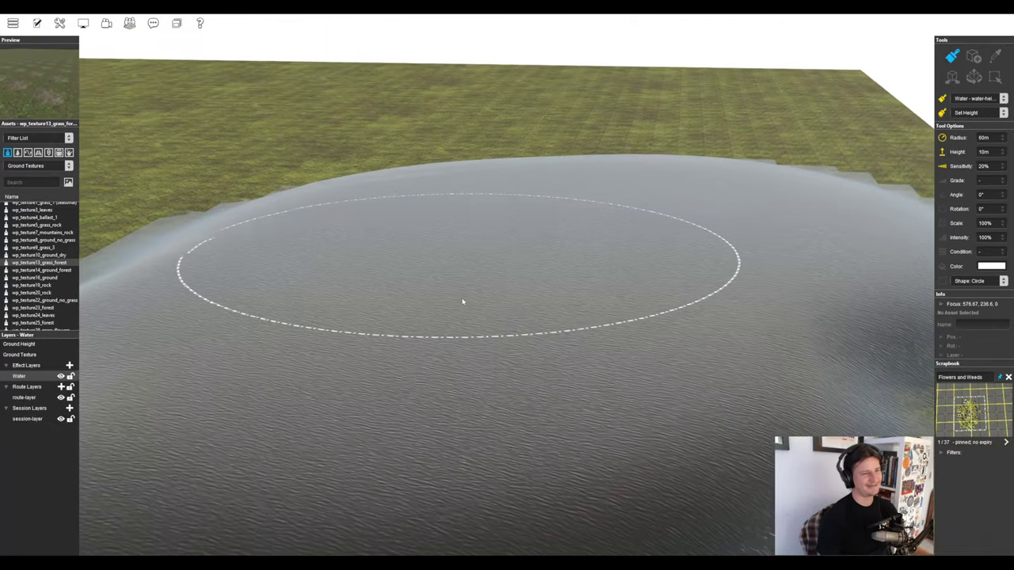
{"action": "key", "text": "Right"}
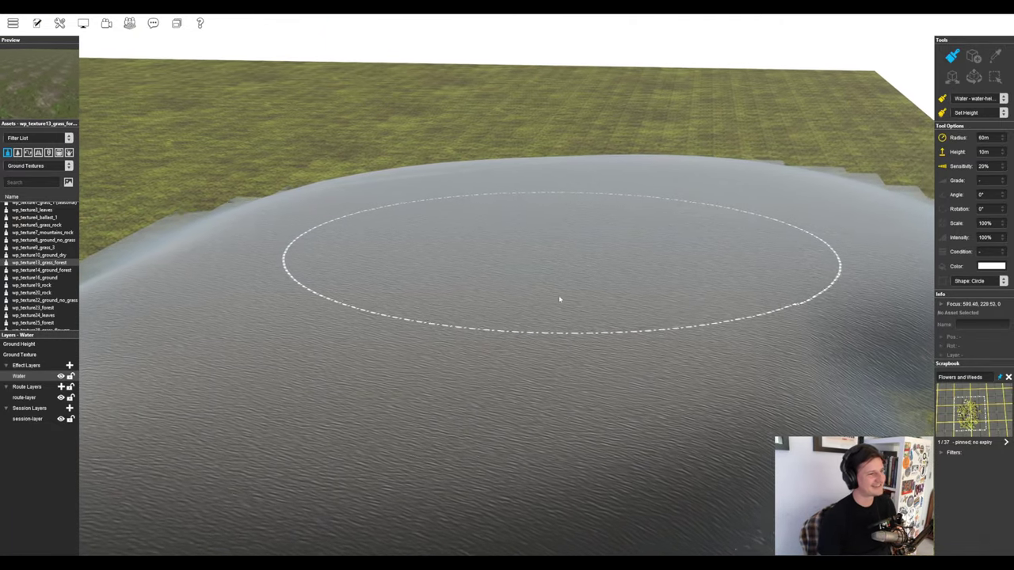
{"action": "key", "text": "Right"}
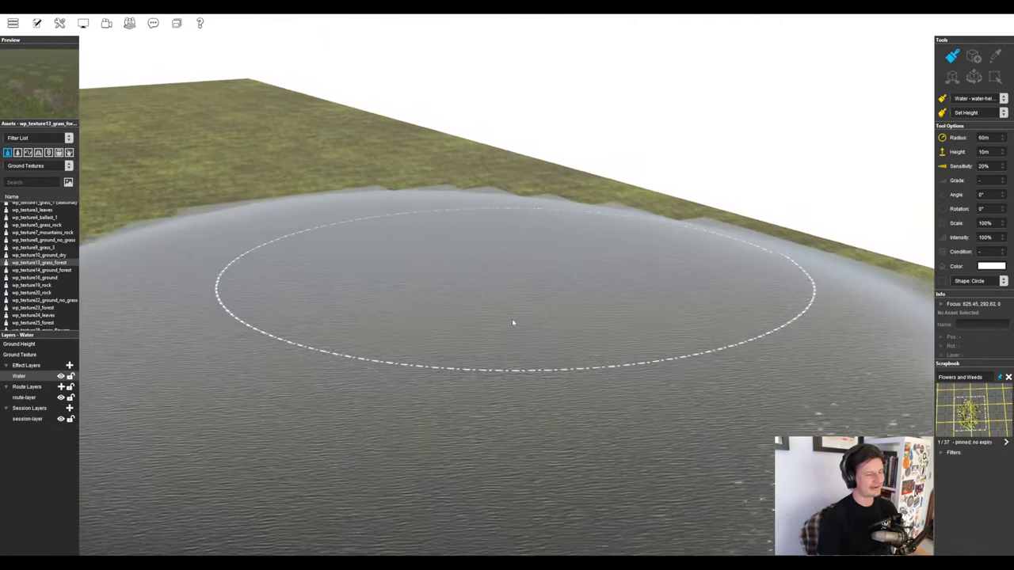
{"action": "key", "text": "Up"}
{"action": "key", "text": "Down"}
{"action": "key", "text": "Right"}
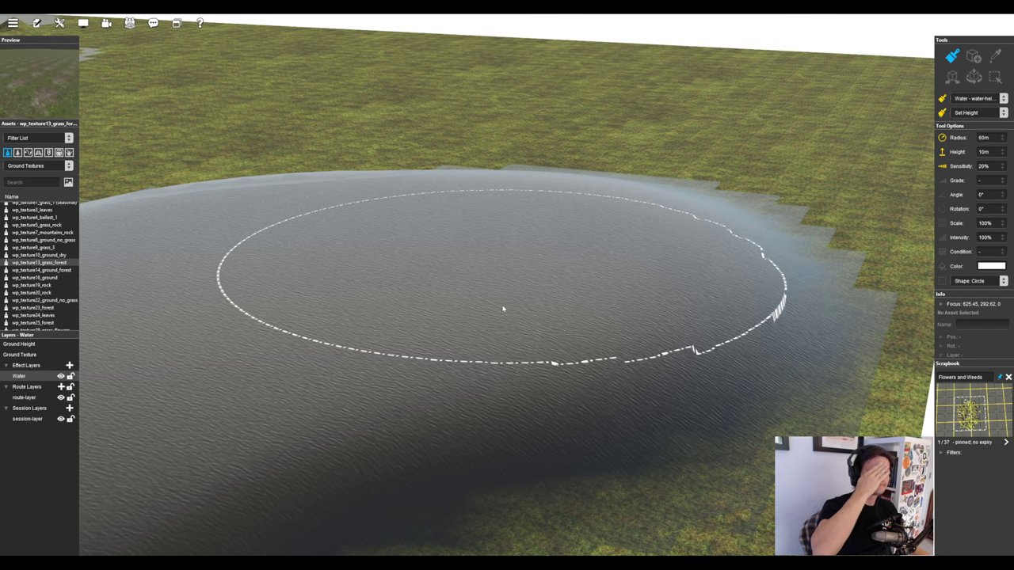
{"action": "key", "text": "Left"}
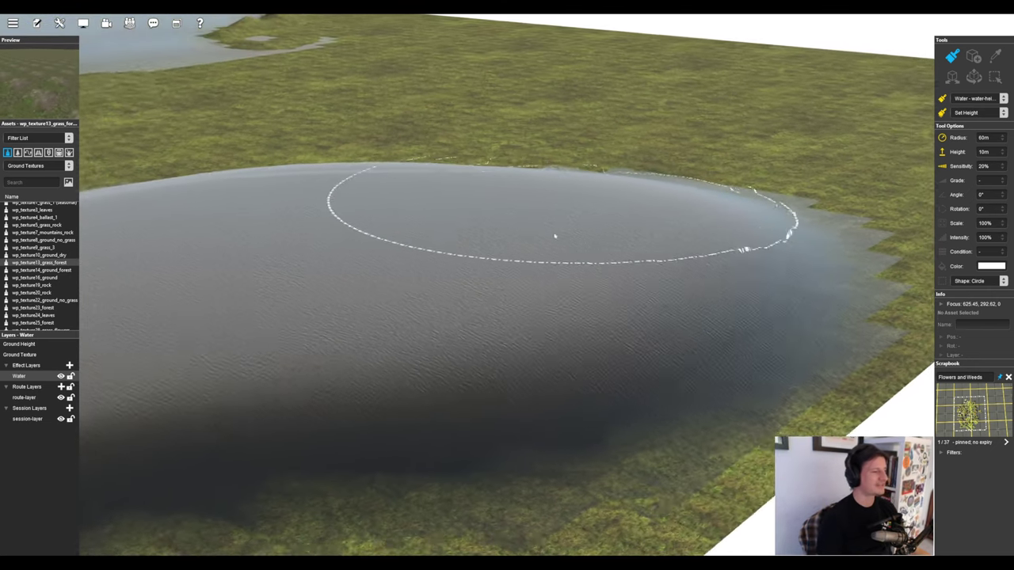
Step: Open the Water effect layer's advanced options and set its asset to Fast Ripples
{"action": "right_click", "coordinate": [38, 382]}
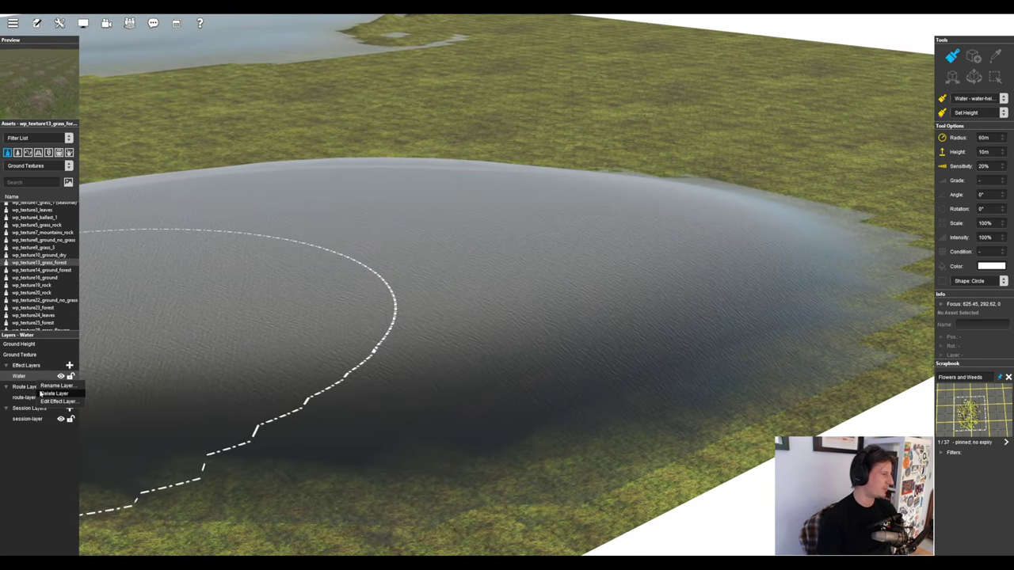
{"action": "left_click", "coordinate": [24, 377]}
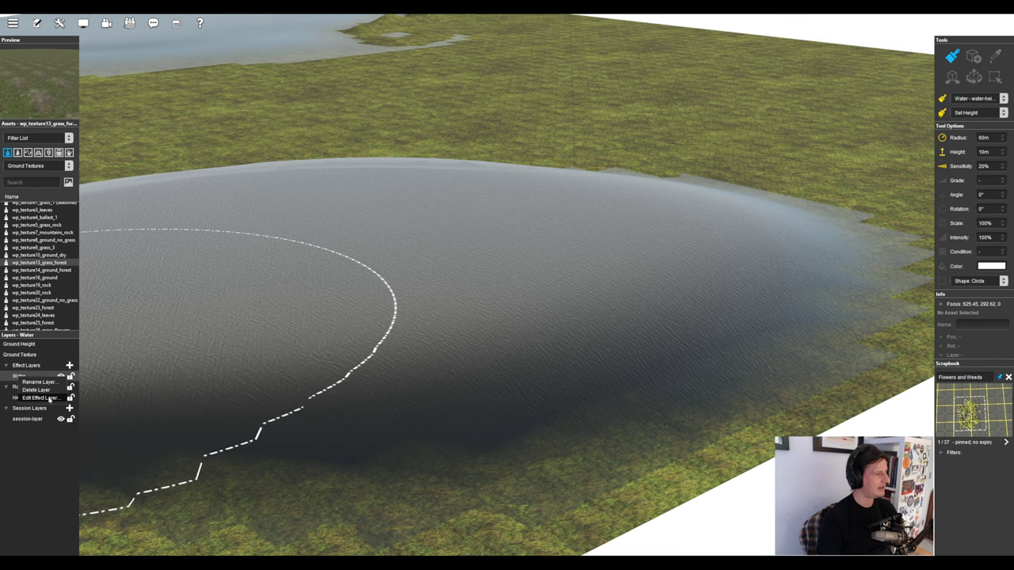
{"action": "double_click", "coordinate": [19, 377]}
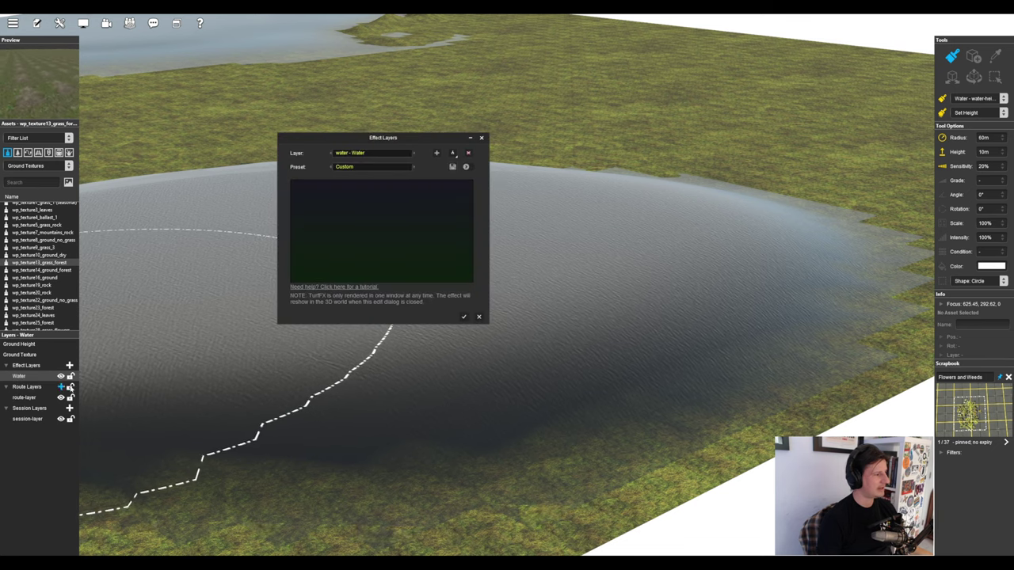
{"action": "left_click", "coordinate": [466, 167]}
{"action": "left_click", "coordinate": [586, 215]}
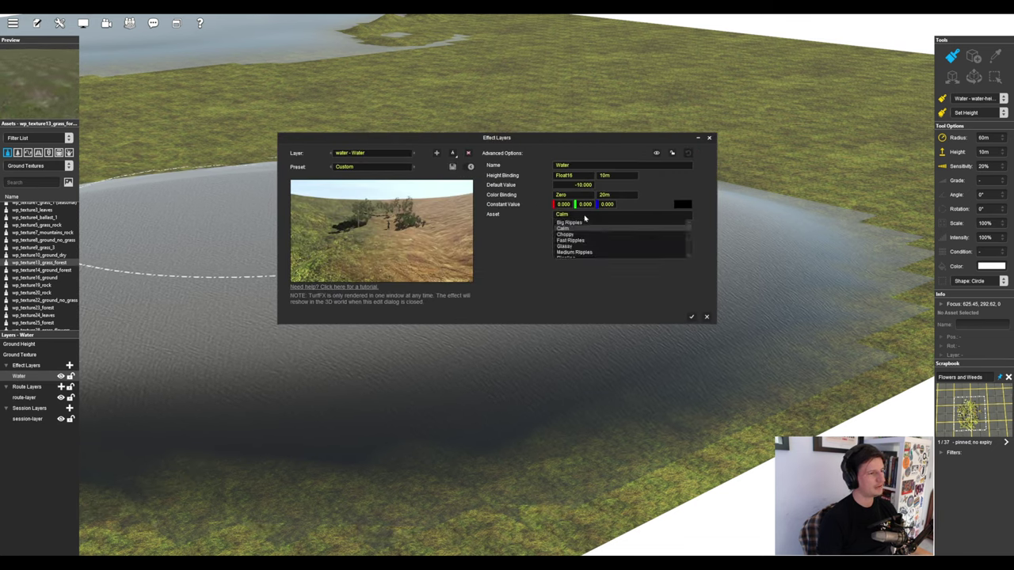
{"action": "left_click", "coordinate": [586, 239]}
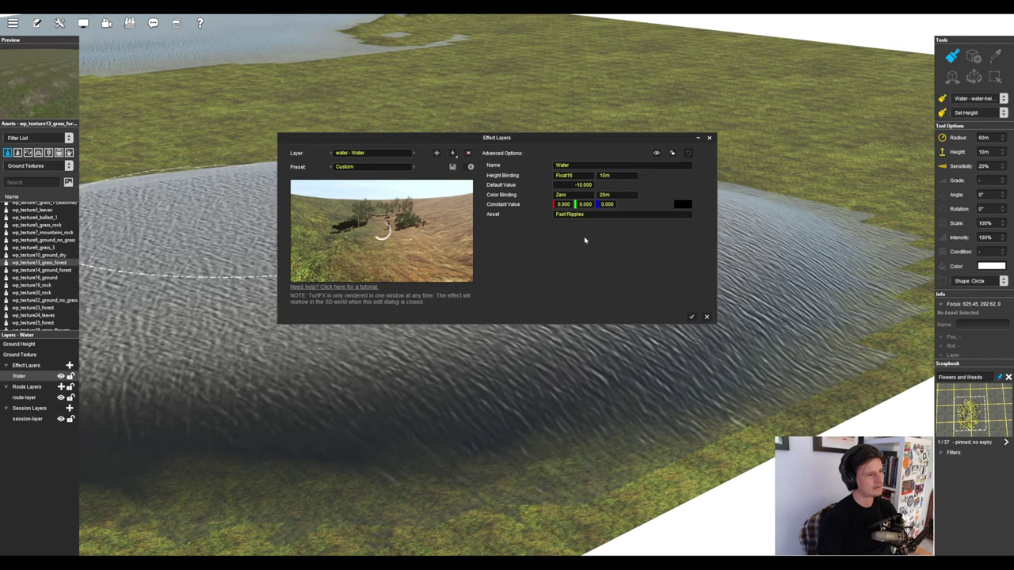
Step: Try the Glassy and Big Ripples assets on the Water effect layer
{"action": "left_click", "coordinate": [586, 215]}
{"action": "left_click", "coordinate": [586, 247]}
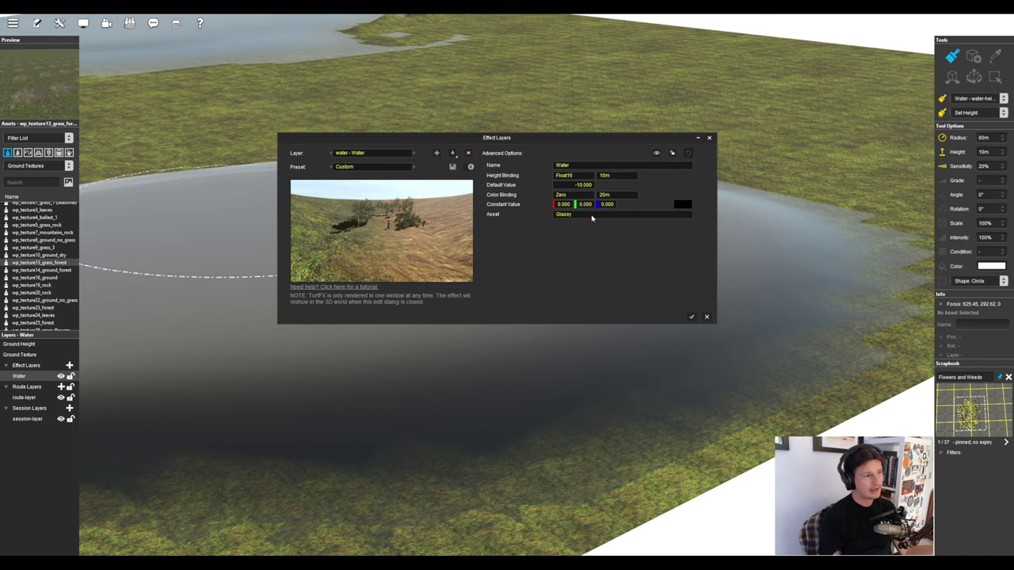
{"action": "left_click", "coordinate": [591, 215]}
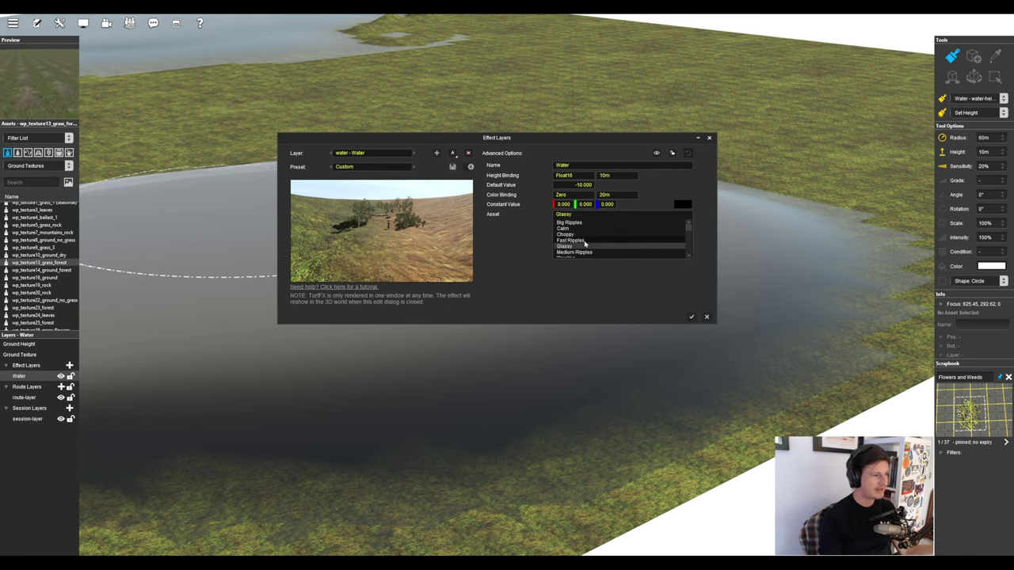
{"action": "left_click", "coordinate": [589, 225]}
Step: Set the Water effect layer's asset to Choppy and apply the layer settings
{"action": "left_click", "coordinate": [591, 216]}
{"action": "left_click", "coordinate": [592, 236]}
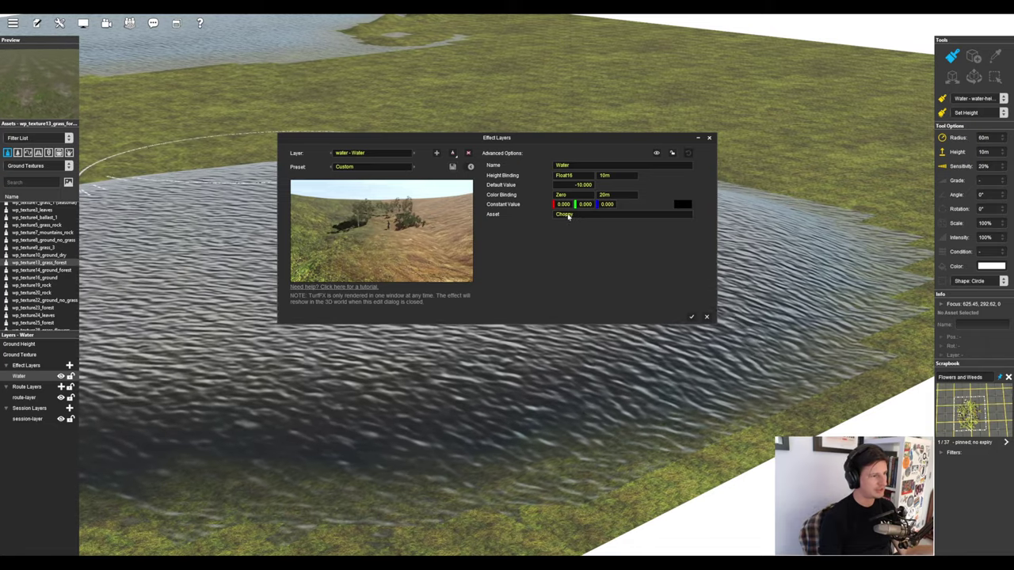
{"action": "left_click", "coordinate": [568, 215]}
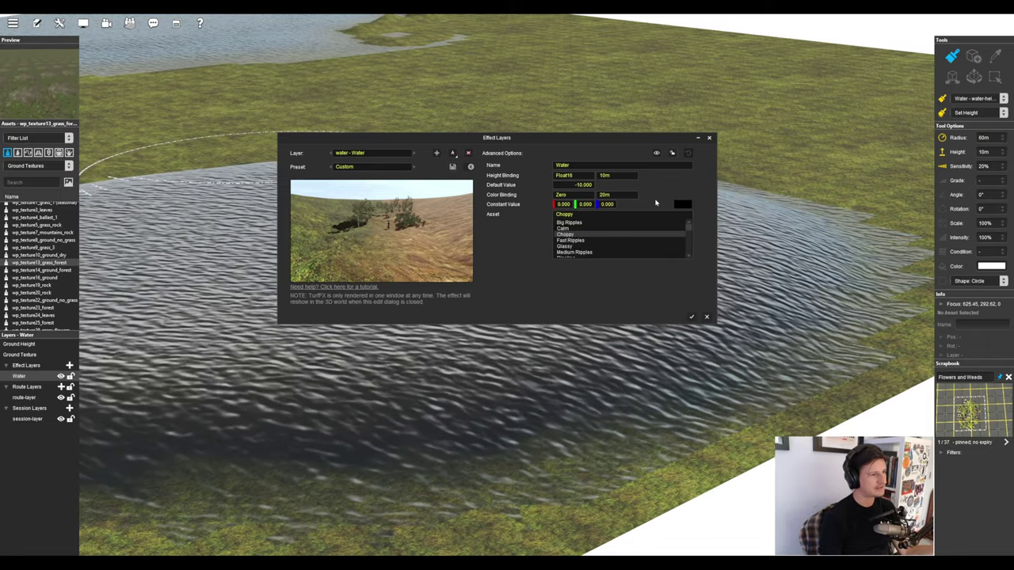
{"action": "left_click", "coordinate": [672, 308]}
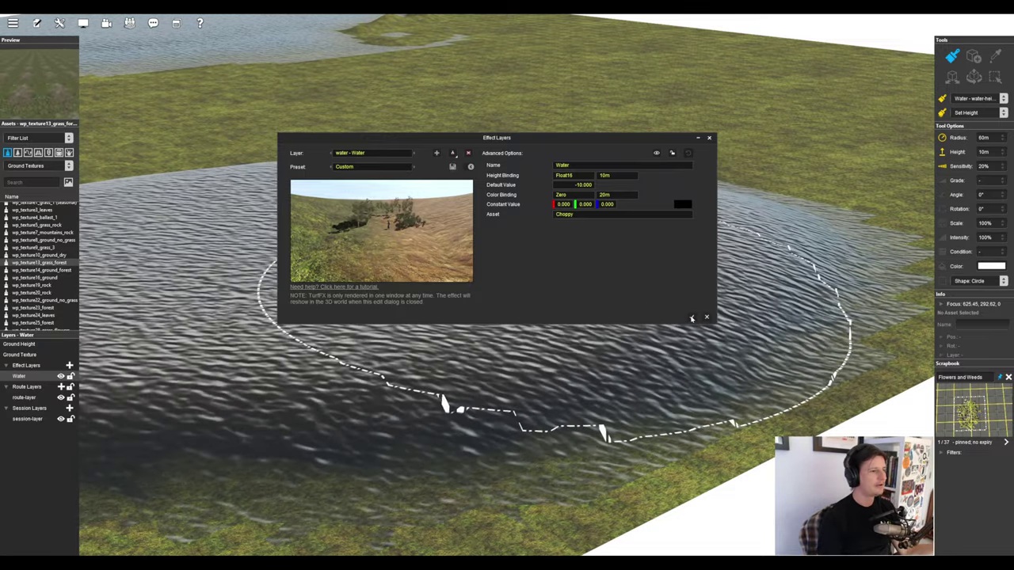
{"action": "left_click", "coordinate": [691, 317]}
Step: Create a new effect layer of type Water named "Calm water", keeping its default options
{"action": "right_click", "coordinate": [585, 235]}
{"action": "key", "text": "Left"}
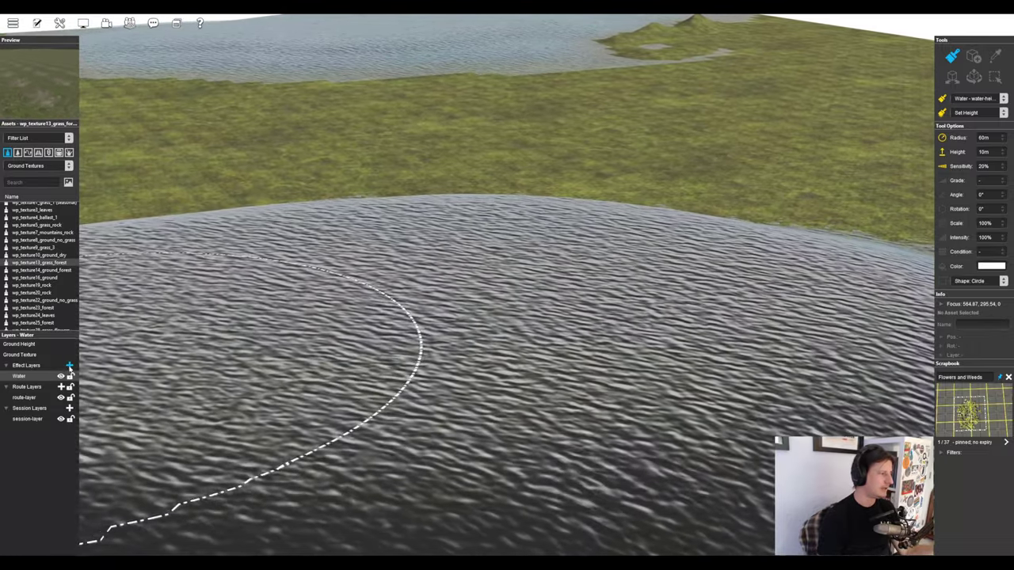
{"action": "left_click", "coordinate": [69, 366]}
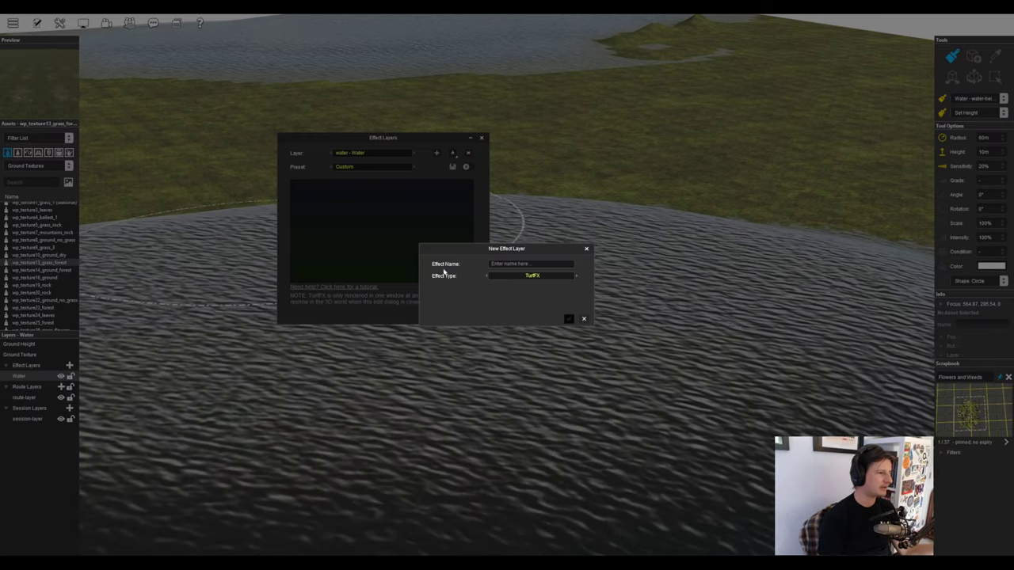
{"action": "type", "text": "Calm water"}
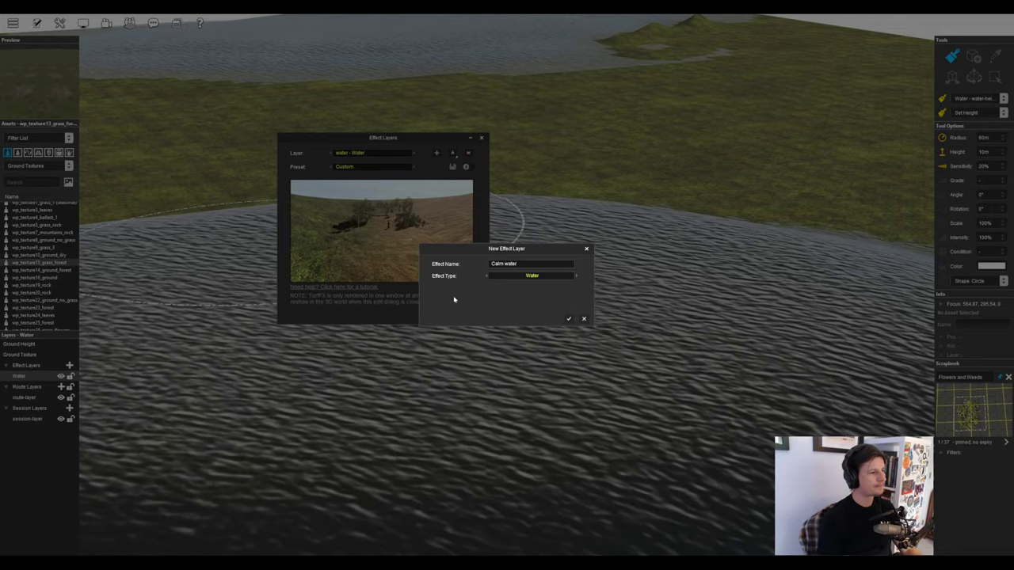
{"action": "left_click", "coordinate": [569, 319]}
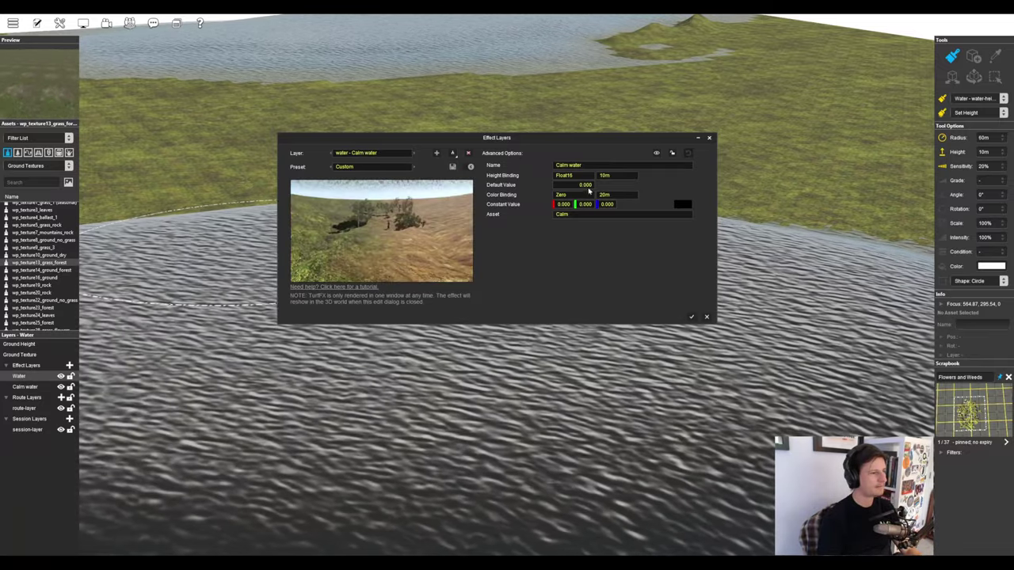
{"action": "left_click", "coordinate": [693, 317]}
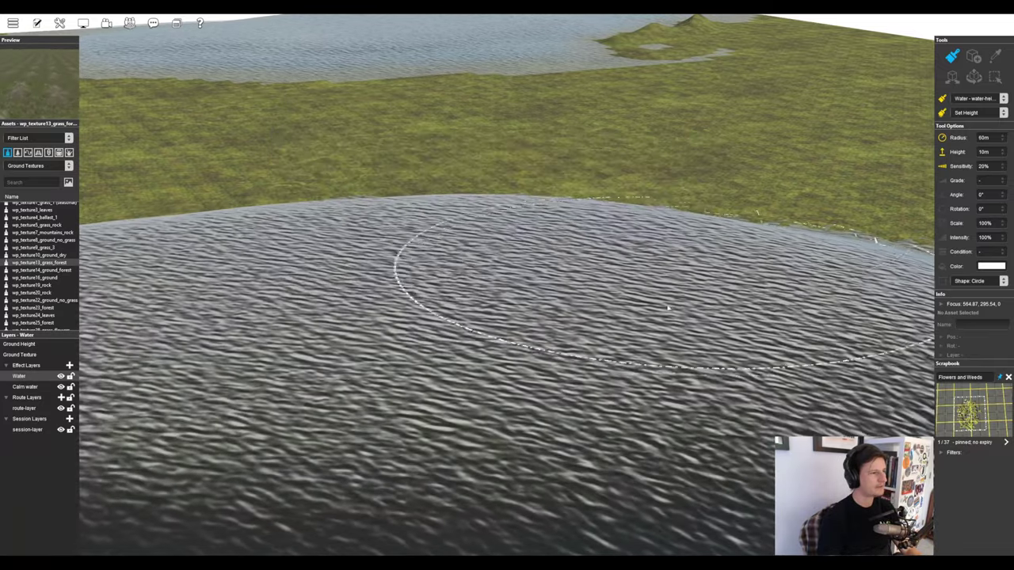
{"action": "key", "text": "w"}
{"action": "key", "text": "Right"}
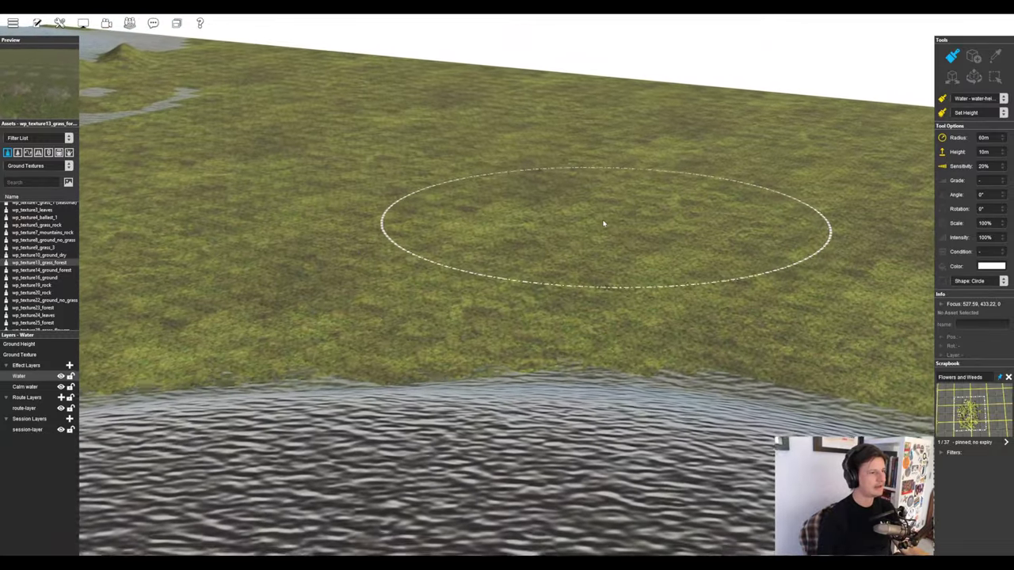
{"action": "mouse_move", "coordinate": [604, 224]}
{"action": "left_mouse_down"}
{"action": "mouse_move", "coordinate": [565, 219]}
{"action": "mouse_move", "coordinate": [588, 235]}
{"action": "left_mouse_up"}
{"action": "key", "text": "ctrl+z"}
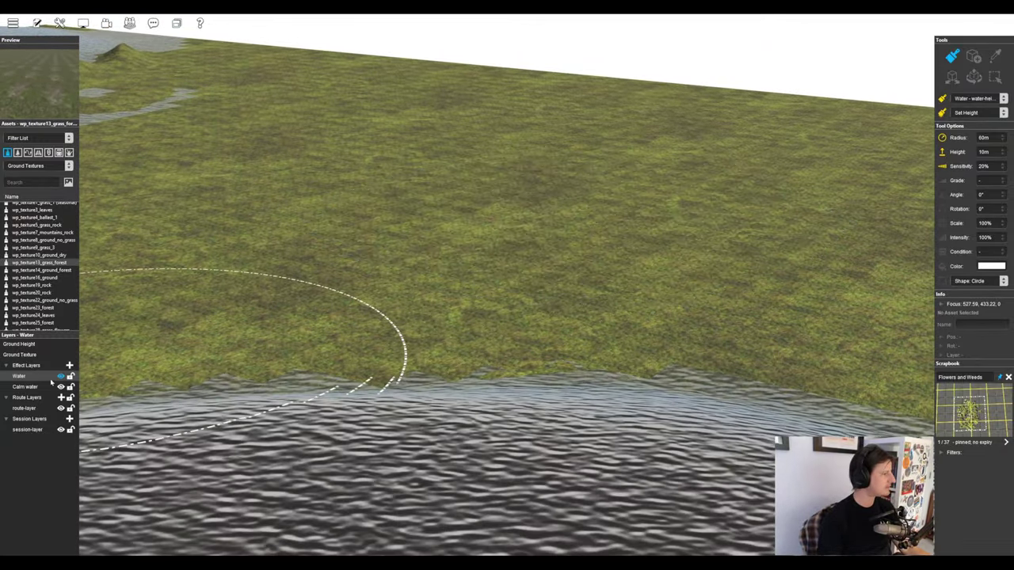
Step: Paint a raised body of water on the Calm water layer beside the choppy mound, using Set Height at 10 m with a 60 m radius
{"action": "left_click", "coordinate": [48, 385]}
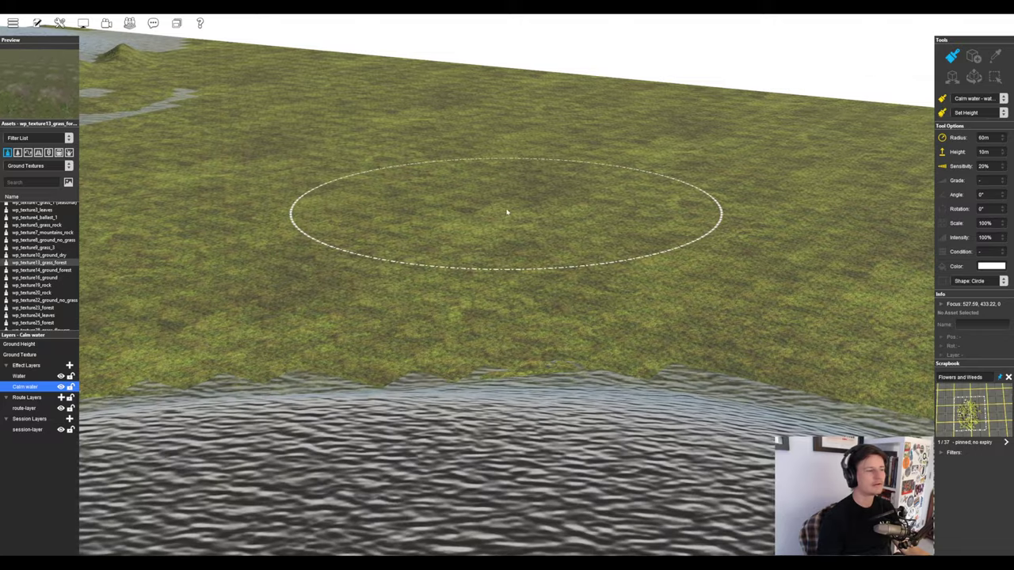
{"action": "mouse_move", "coordinate": [507, 213]}
{"action": "left_mouse_down"}
{"action": "mouse_move", "coordinate": [570, 208]}
{"action": "mouse_move", "coordinate": [407, 229]}
{"action": "mouse_move", "coordinate": [629, 236]}
{"action": "mouse_move", "coordinate": [504, 275]}
{"action": "mouse_move", "coordinate": [575, 301]}
{"action": "left_mouse_up"}
{"action": "mouse_move", "coordinate": [575, 309]}
{"action": "right_mouse_down"}
{"action": "mouse_move", "coordinate": [550, 324]}
{"action": "mouse_move", "coordinate": [525, 315]}
{"action": "right_mouse_up"}
{"action": "left_click_drag", "start_coordinate": [525, 315], "coordinate": [559, 347]}
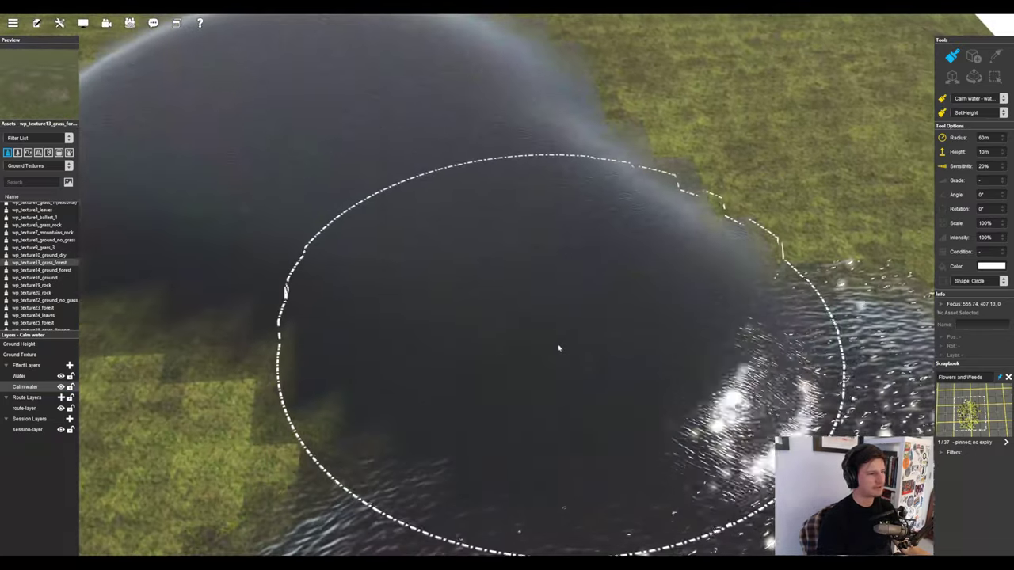
{"action": "mouse_move", "coordinate": [558, 347]}
{"action": "right_mouse_down"}
{"action": "mouse_move", "coordinate": [541, 342]}
{"action": "mouse_move", "coordinate": [575, 328]}
{"action": "mouse_move", "coordinate": [543, 233]}
{"action": "mouse_move", "coordinate": [518, 281]}
{"action": "right_mouse_up"}
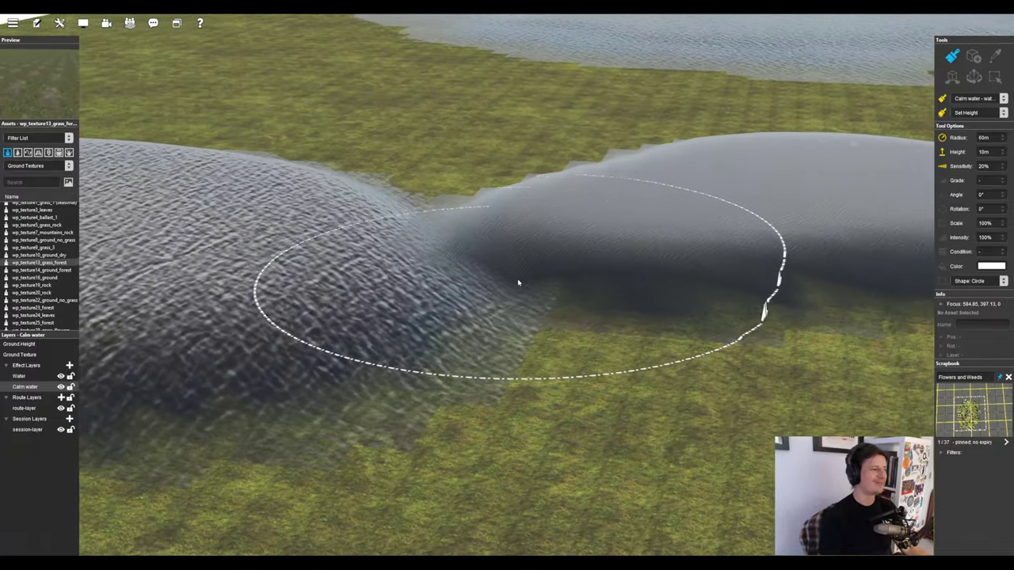
{"action": "left_click_drag", "start_coordinate": [518, 282], "coordinate": [600, 274]}
{"action": "mouse_move", "coordinate": [599, 274]}
{"action": "right_mouse_down"}
{"action": "mouse_move", "coordinate": [657, 254]}
{"action": "mouse_move", "coordinate": [627, 250]}
{"action": "right_mouse_up"}
{"action": "mouse_move", "coordinate": [628, 250]}
{"action": "left_mouse_down"}
{"action": "mouse_move", "coordinate": [584, 303]}
{"action": "mouse_move", "coordinate": [684, 274]}
{"action": "mouse_move", "coordinate": [673, 269]}
{"action": "left_mouse_up"}
{"action": "right_click_drag", "start_coordinate": [433, 325], "coordinate": [456, 301]}
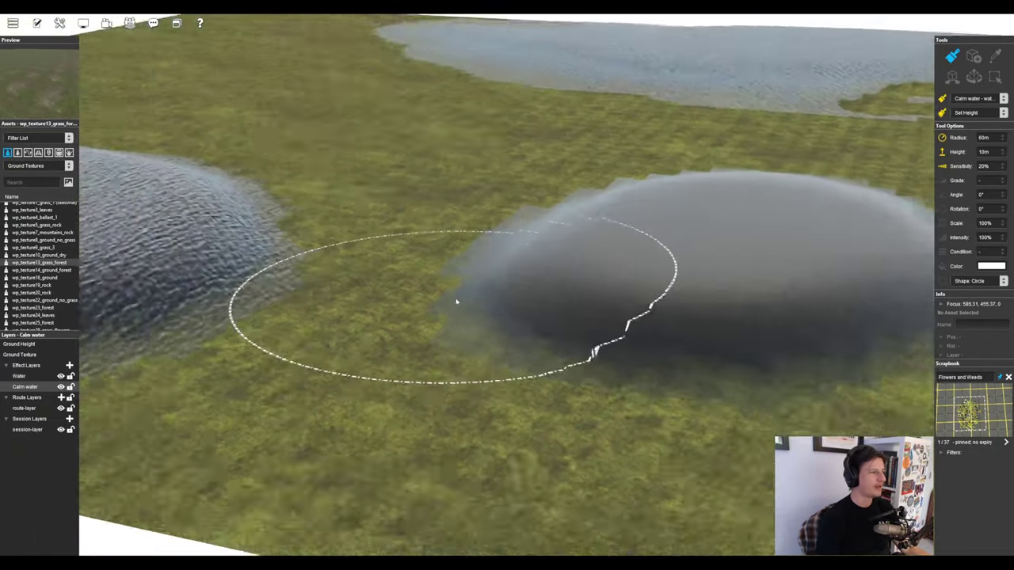
{"action": "mouse_move", "coordinate": [456, 301]}
{"action": "left_mouse_down"}
{"action": "mouse_move", "coordinate": [525, 330]}
{"action": "mouse_move", "coordinate": [301, 272]}
{"action": "mouse_move", "coordinate": [91, 372]}
{"action": "left_mouse_up"}
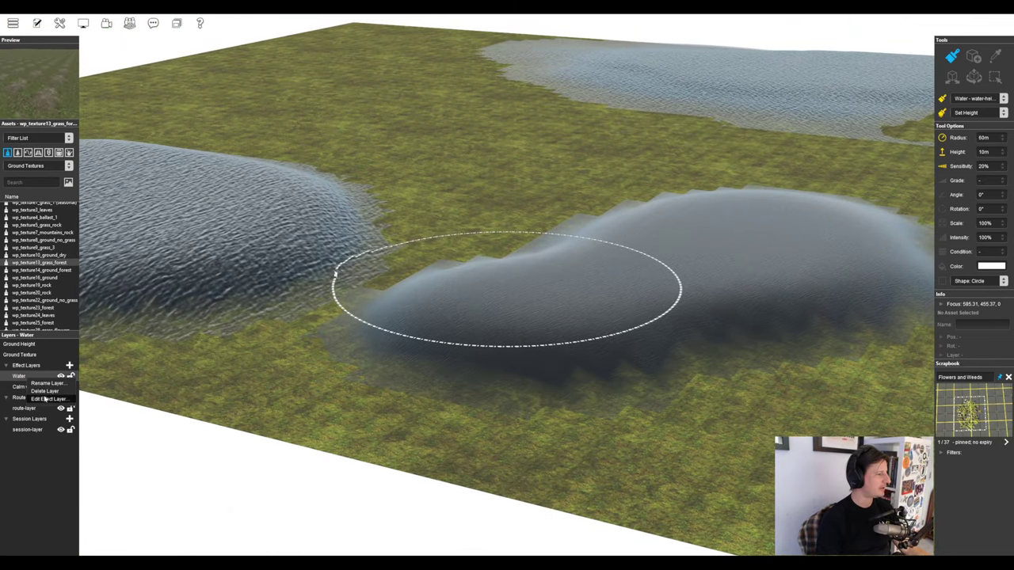
Step: Reopen the Water effect layer's advanced options, try the Medium Ripples and Fast Ripples assets, and set the asset to Calm
{"action": "double_click", "coordinate": [19, 376]}
{"action": "left_click_drag", "start_coordinate": [400, 137], "coordinate": [402, 289]}
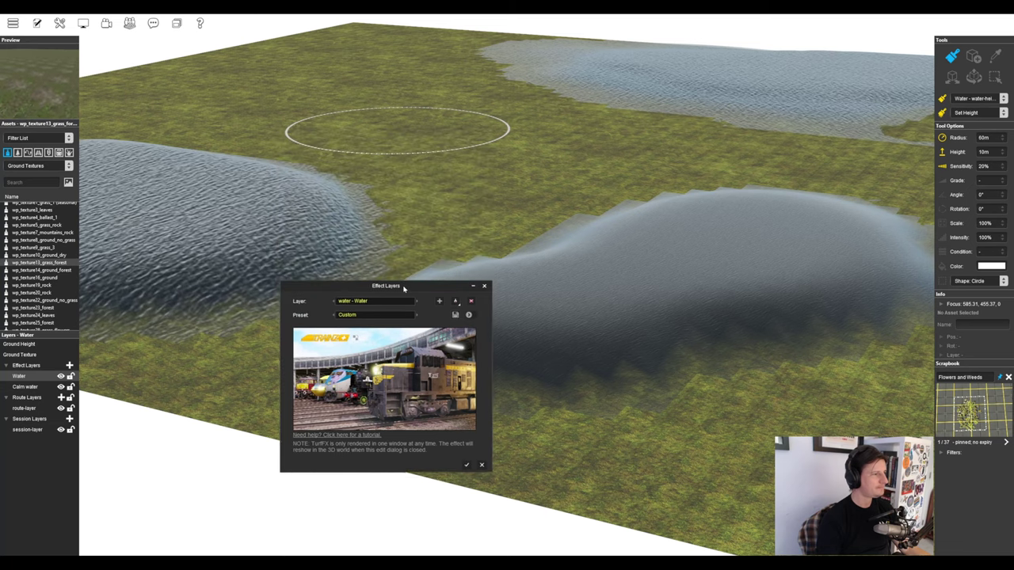
{"action": "left_click", "coordinate": [468, 318]}
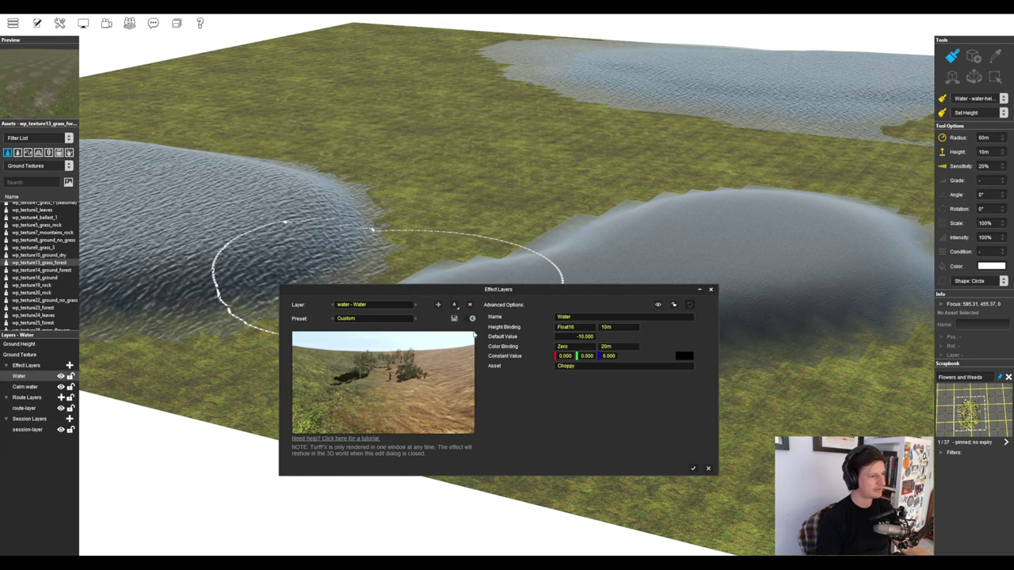
{"action": "left_click", "coordinate": [585, 365]}
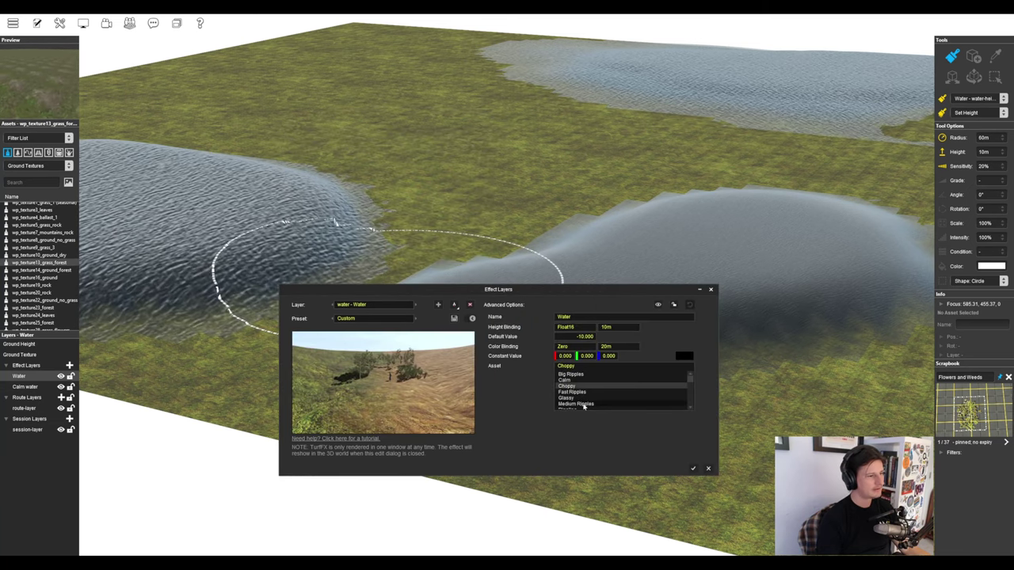
{"action": "left_click", "coordinate": [576, 404]}
{"action": "left_click", "coordinate": [594, 368]}
{"action": "left_click", "coordinate": [598, 392]}
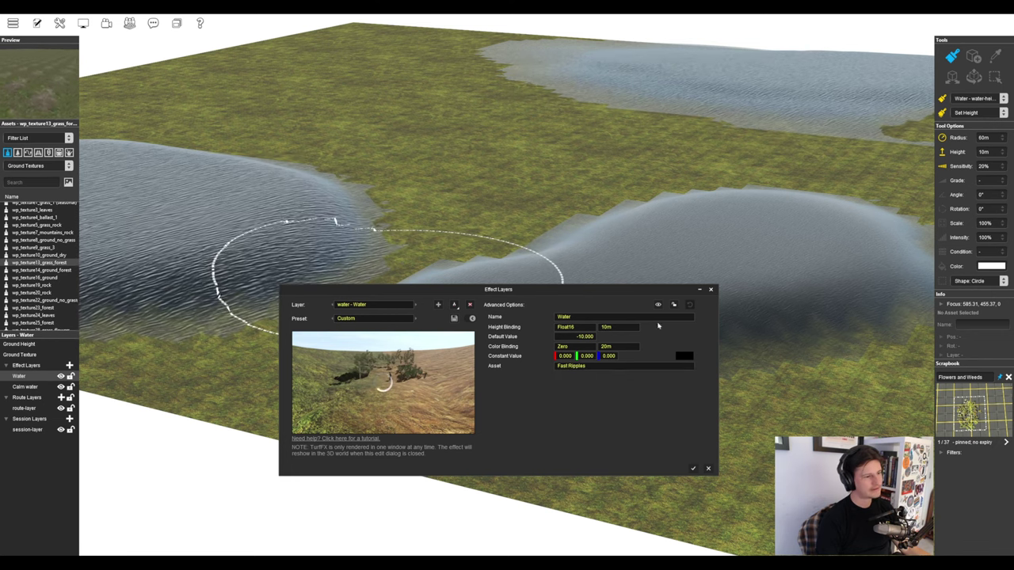
{"action": "left_click", "coordinate": [634, 368]}
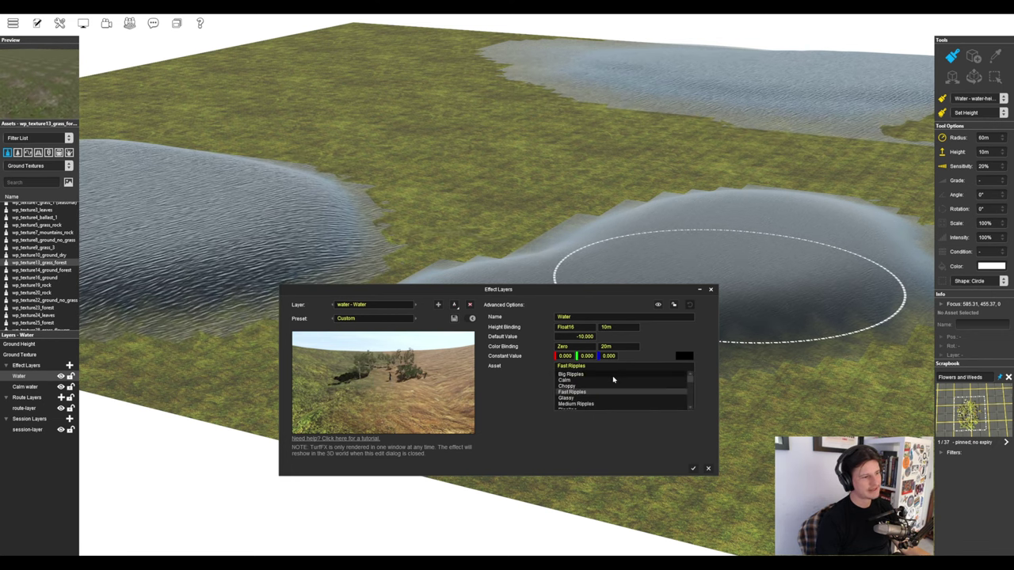
{"action": "left_click", "coordinate": [566, 380]}
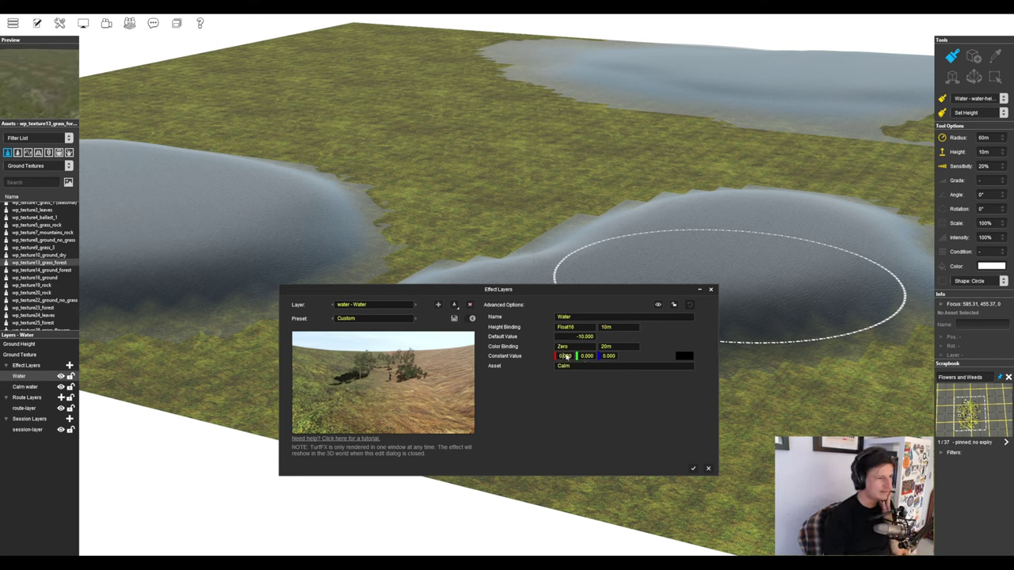
Step: Set the Water layer's constant color value to 0.000, 1.000, 0.000 and apply the layer settings
{"action": "left_click", "coordinate": [567, 355]}
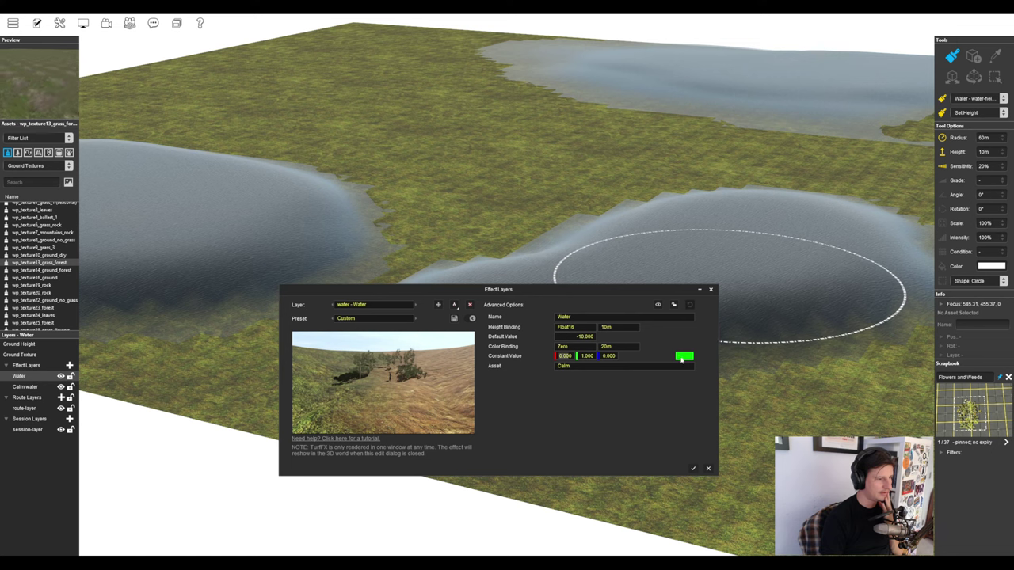
{"action": "left_click", "coordinate": [756, 451]}
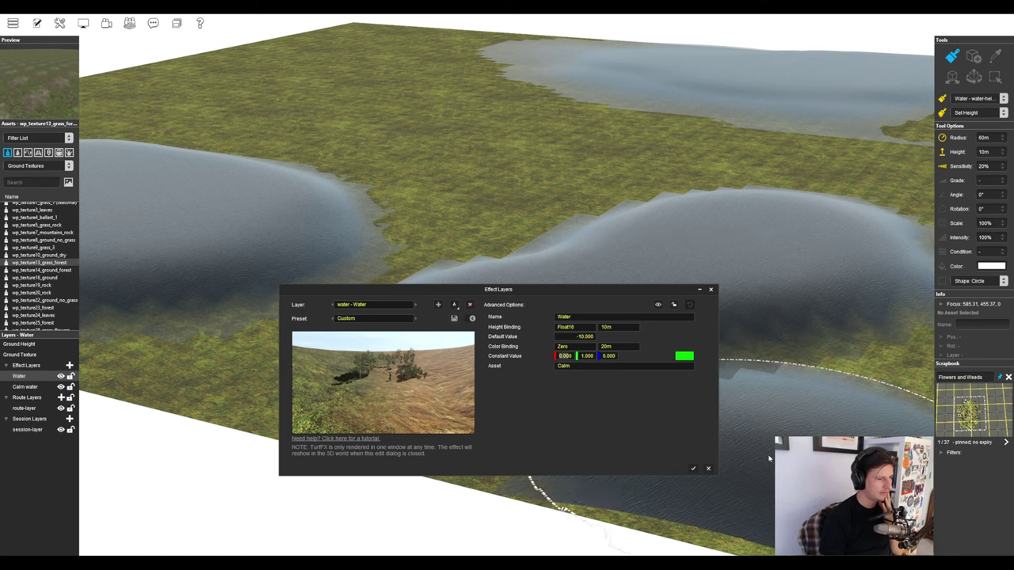
{"action": "left_click", "coordinate": [982, 102]}
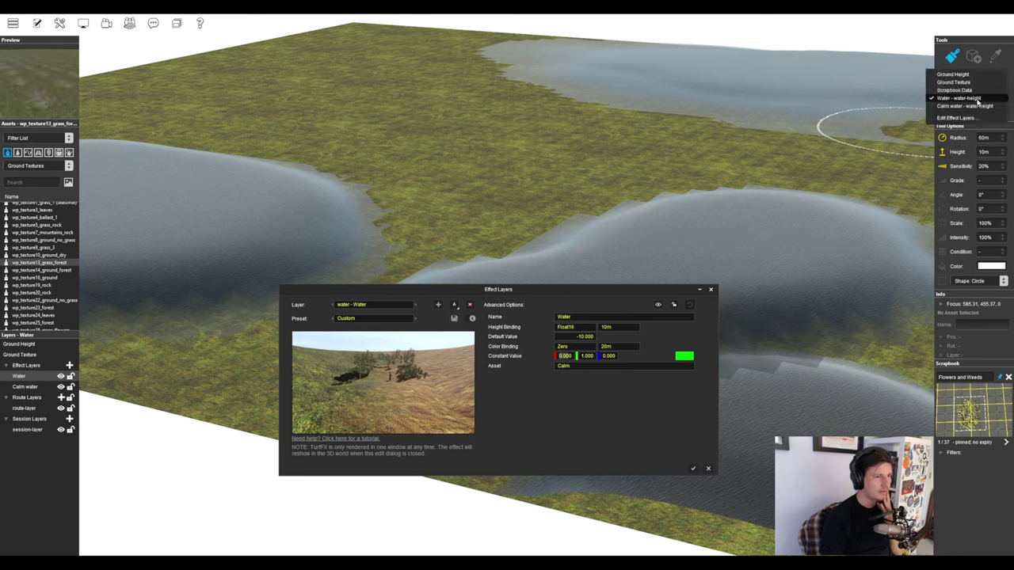
{"action": "left_click", "coordinate": [606, 416]}
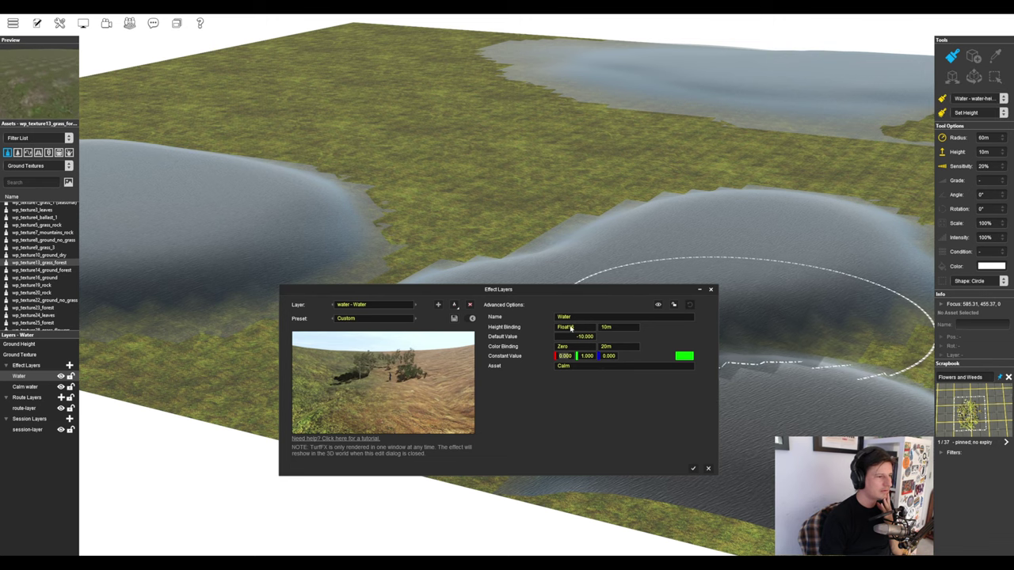
{"action": "left_click", "coordinate": [693, 471]}
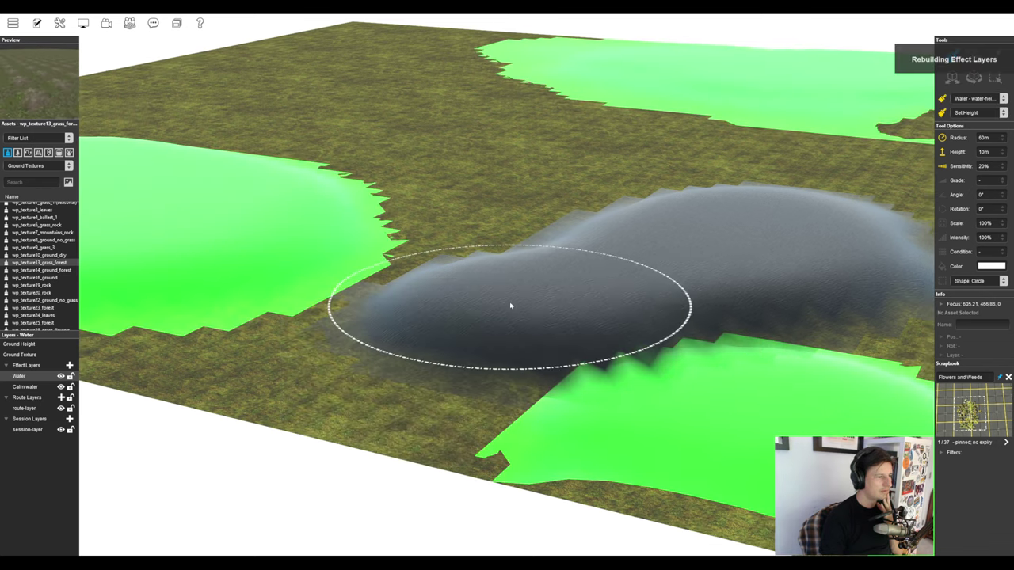
{"action": "scroll", "coordinate": [457, 251], "scroll_direction": "up", "scroll_amount": 2}
{"action": "right_click_drag", "start_coordinate": [457, 251], "coordinate": [549, 279]}
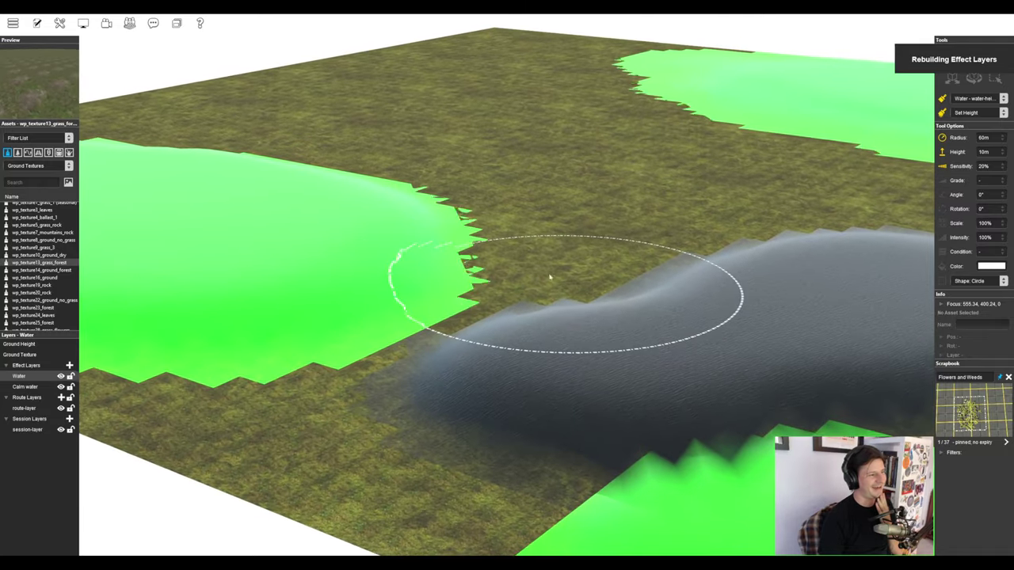
{"action": "right_click_drag", "start_coordinate": [459, 263], "coordinate": [509, 343]}
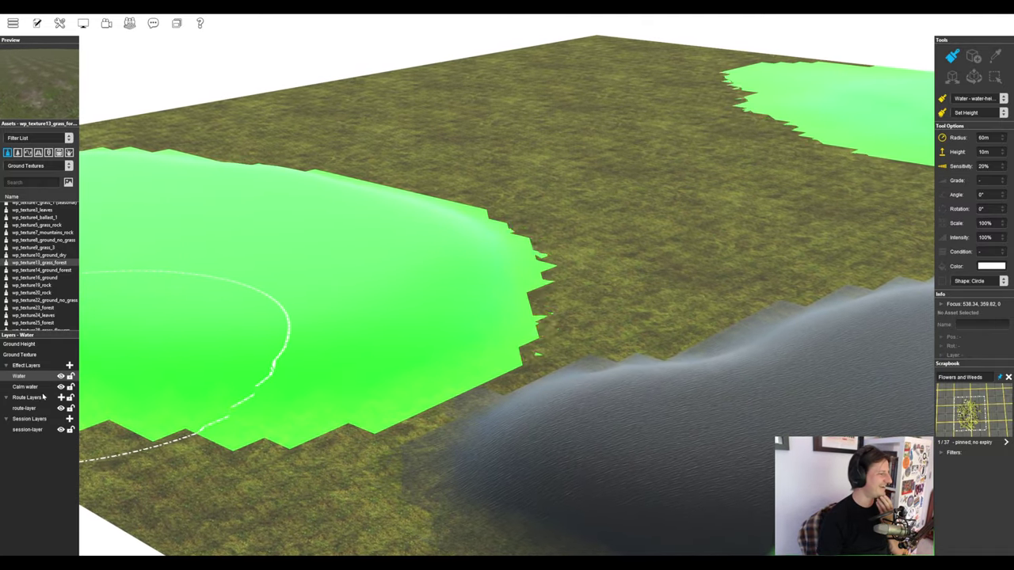
{"action": "right_click", "coordinate": [509, 401]}
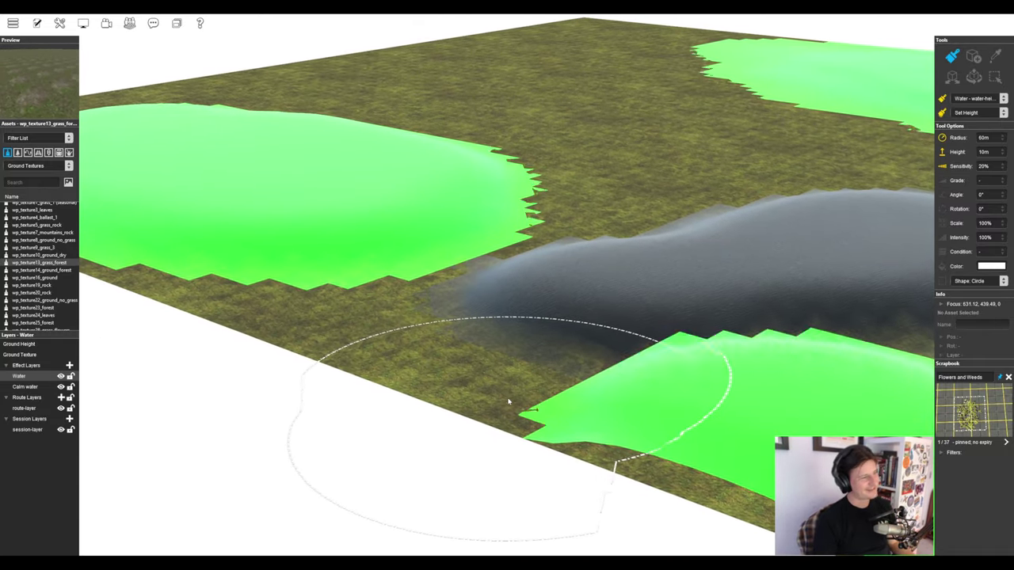
Step: Edit the Water effect layer again, set its constant color to 0.000, 0.500, 0.500, and apply it
{"action": "right_click", "coordinate": [29, 379]}
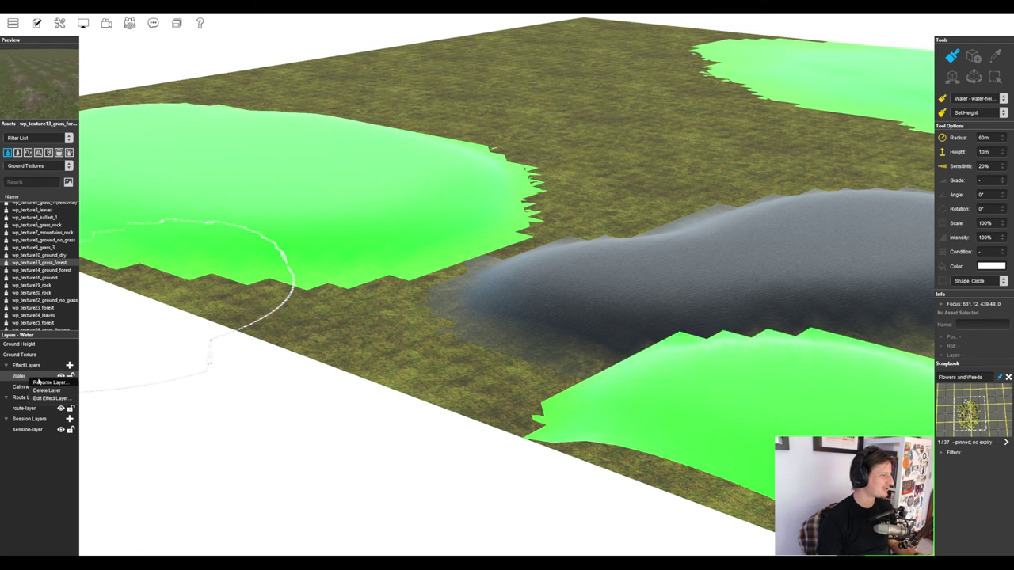
{"action": "left_click", "coordinate": [49, 397]}
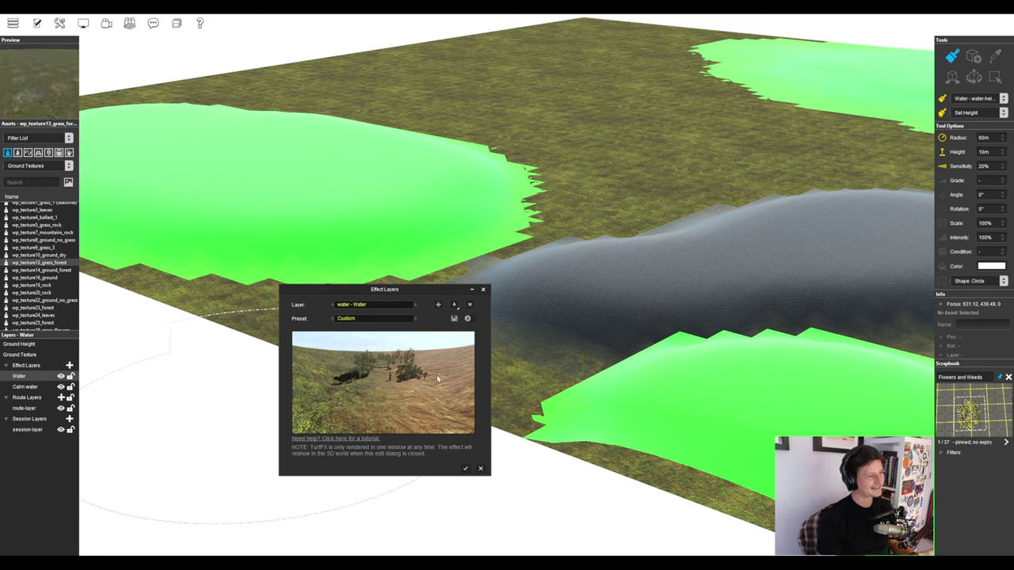
{"action": "left_click", "coordinate": [467, 317]}
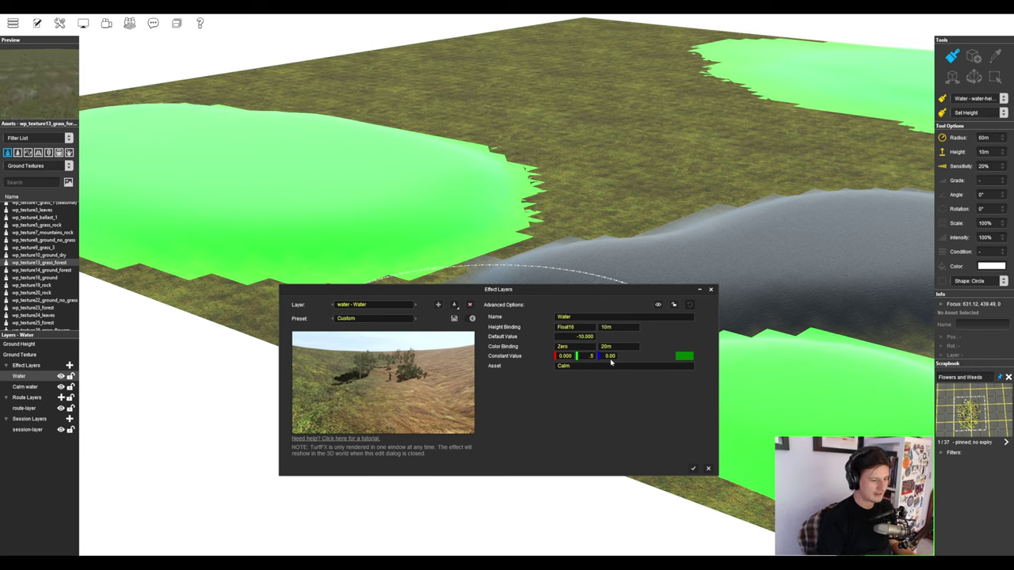
{"action": "left_click", "coordinate": [692, 469]}
{"action": "right_click", "coordinate": [592, 337]}
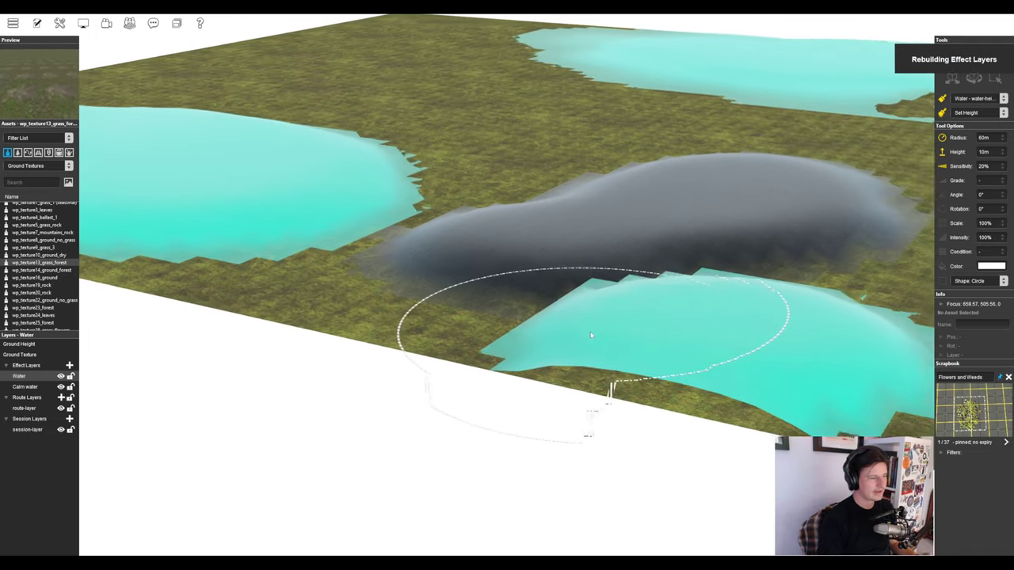
{"action": "right_click", "coordinate": [487, 234]}
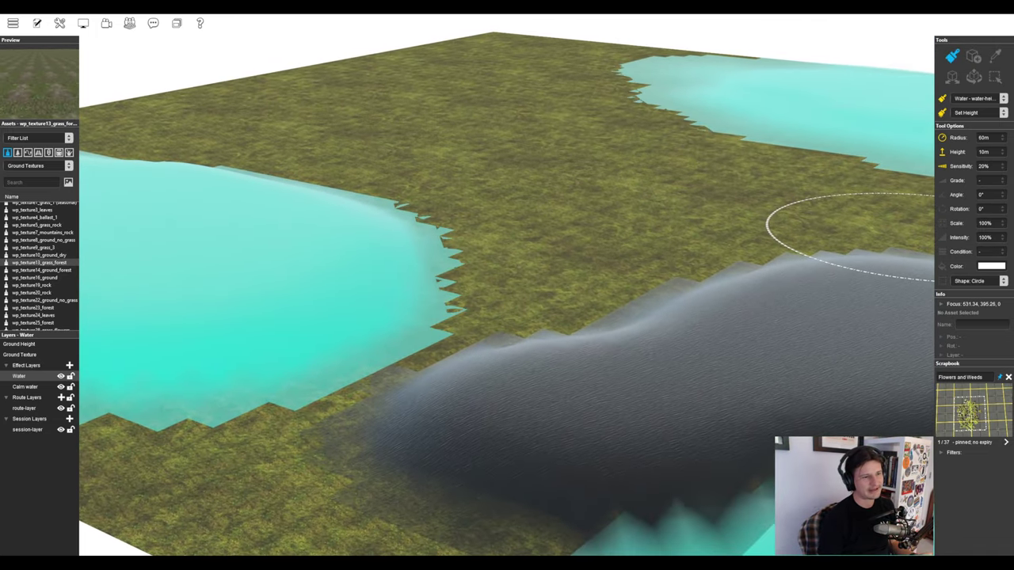
Step: Set the brush color in the tool options to the light green 74FFB2
{"action": "left_click", "coordinate": [990, 267]}
{"action": "left_click_drag", "start_coordinate": [980, 223], "coordinate": [962, 209]}
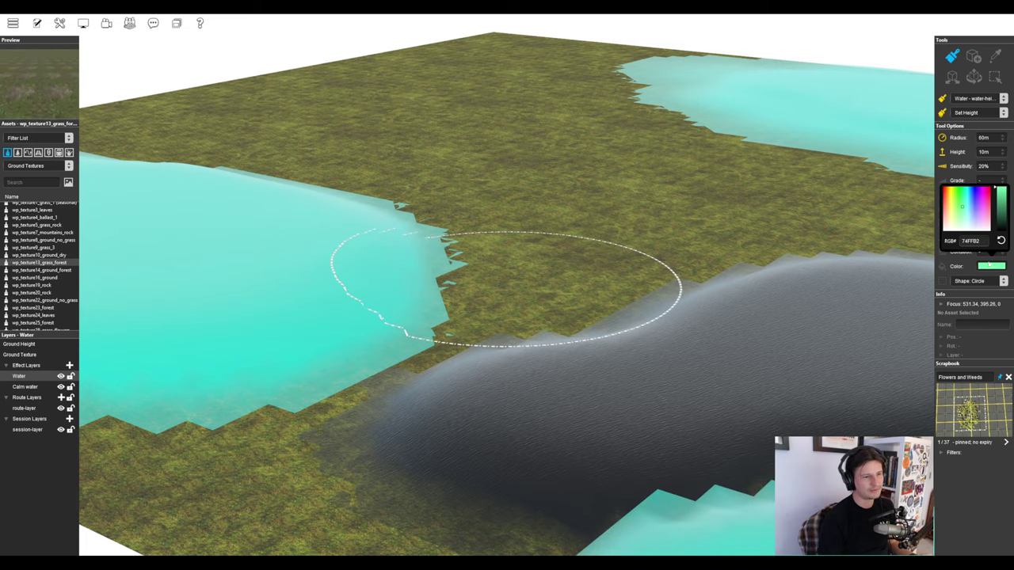
{"action": "left_click", "coordinate": [955, 270]}
{"action": "right_click", "coordinate": [453, 315]}
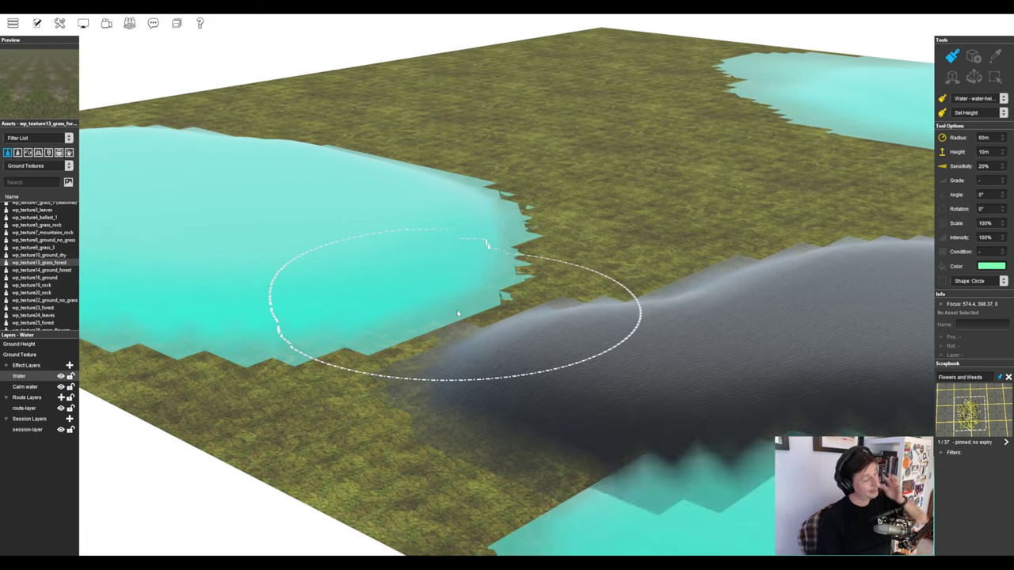
{"action": "right_click", "coordinate": [469, 251]}
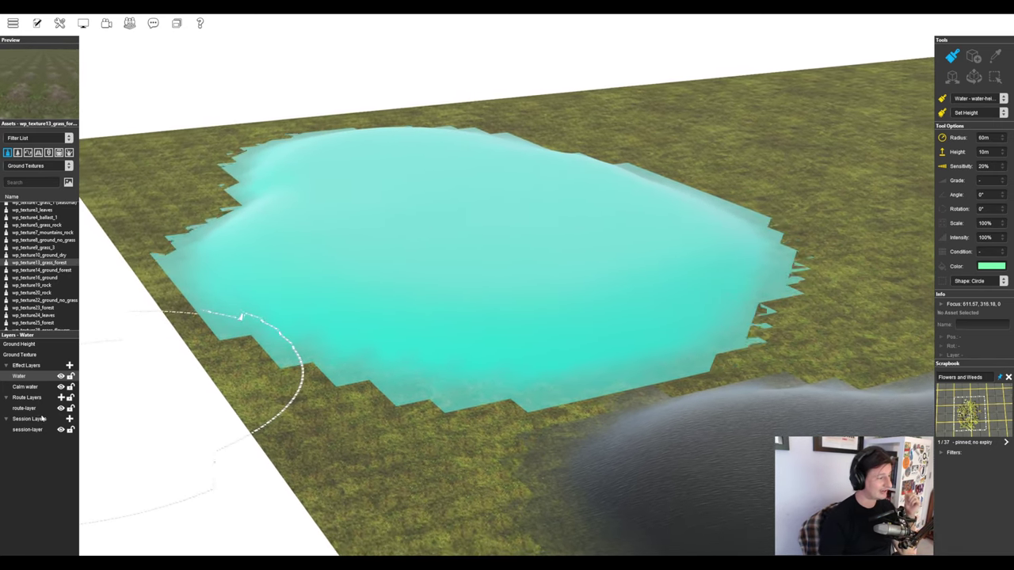
Step: Reopen the Water effect layer's advanced options and change its constant color to 1.00, 0.500, 0.550, closing the layer editor to view the result
{"action": "right_click", "coordinate": [45, 381]}
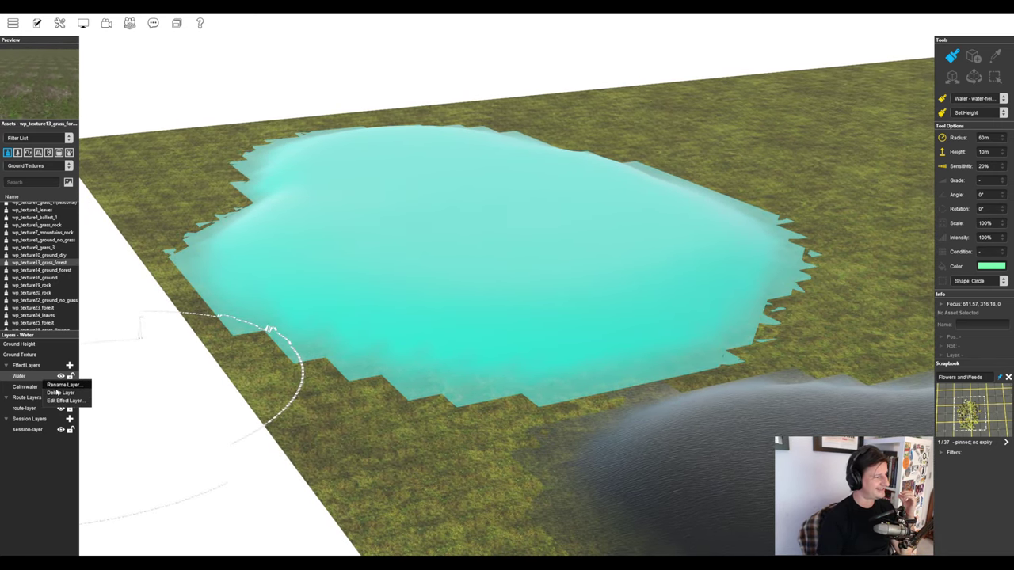
{"action": "left_click", "coordinate": [64, 401]}
{"action": "left_click", "coordinate": [467, 319]}
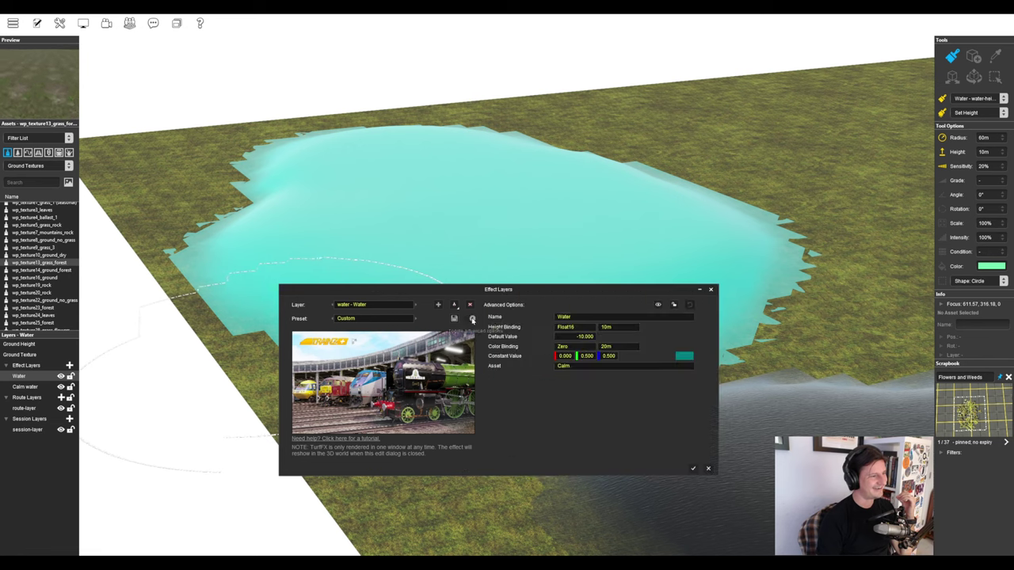
{"action": "left_click_drag", "start_coordinate": [468, 294], "coordinate": [537, 216]}
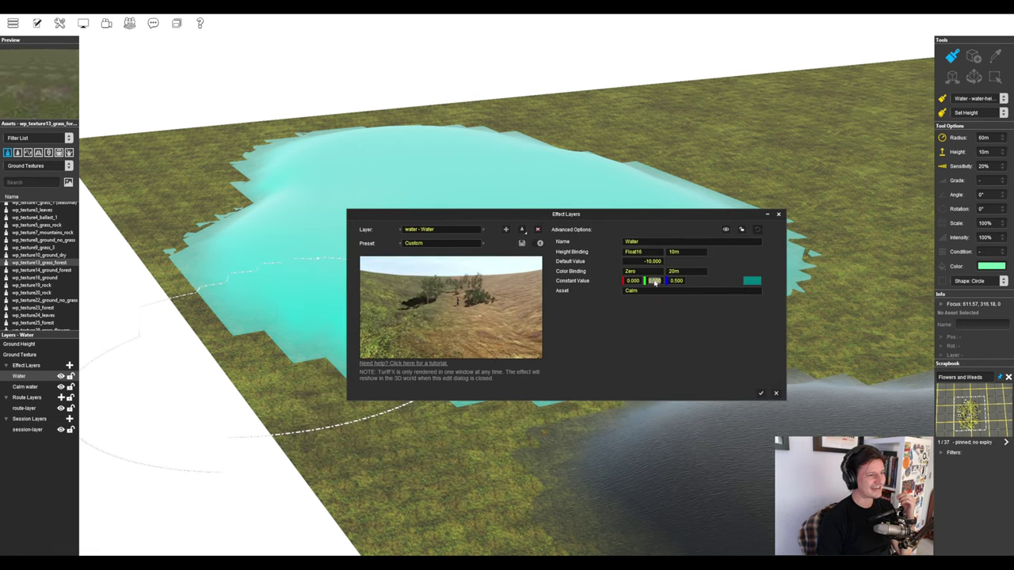
{"action": "left_click", "coordinate": [1000, 269]}
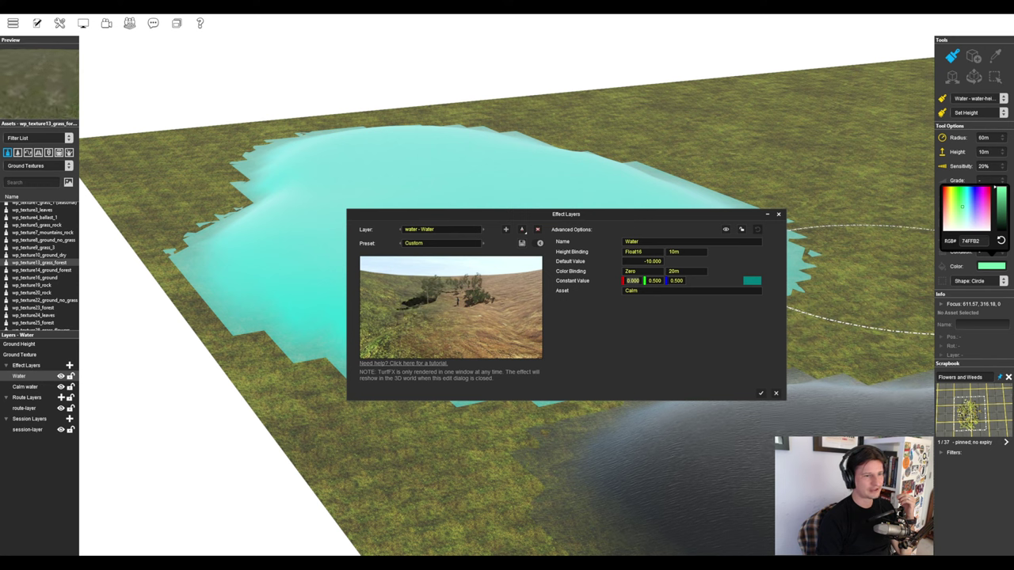
{"action": "left_click", "coordinate": [718, 286]}
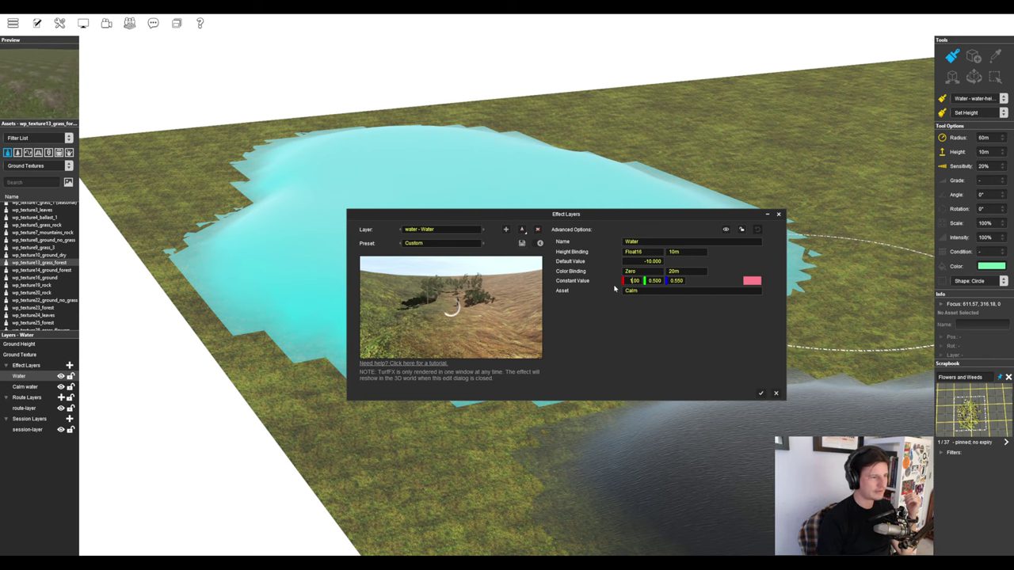
{"action": "left_click", "coordinate": [776, 393]}
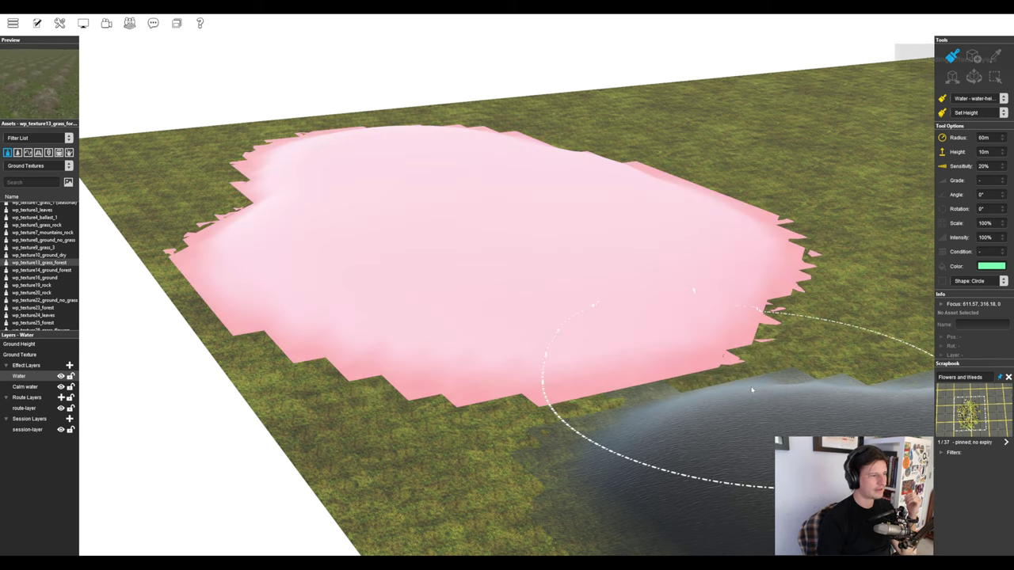
{"action": "scroll", "coordinate": [586, 317], "scroll_direction": "down", "scroll_amount": 5}
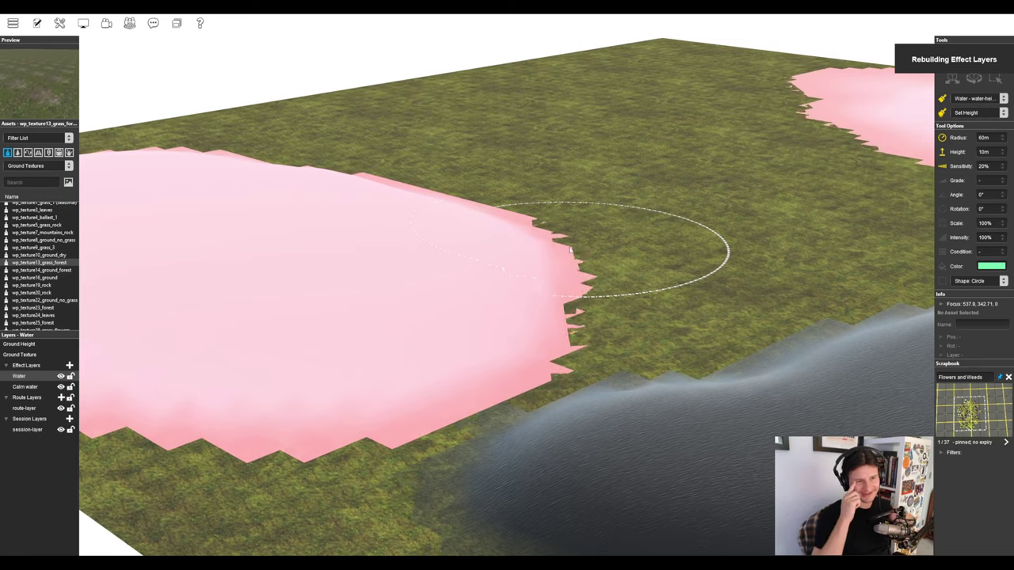
{"action": "right_click", "coordinate": [440, 235]}
{"action": "right_click", "coordinate": [568, 229]}
Step: Create a new effect layer of type Color named "Tint"
{"action": "right_click_drag", "start_coordinate": [584, 276], "coordinate": [96, 346]}
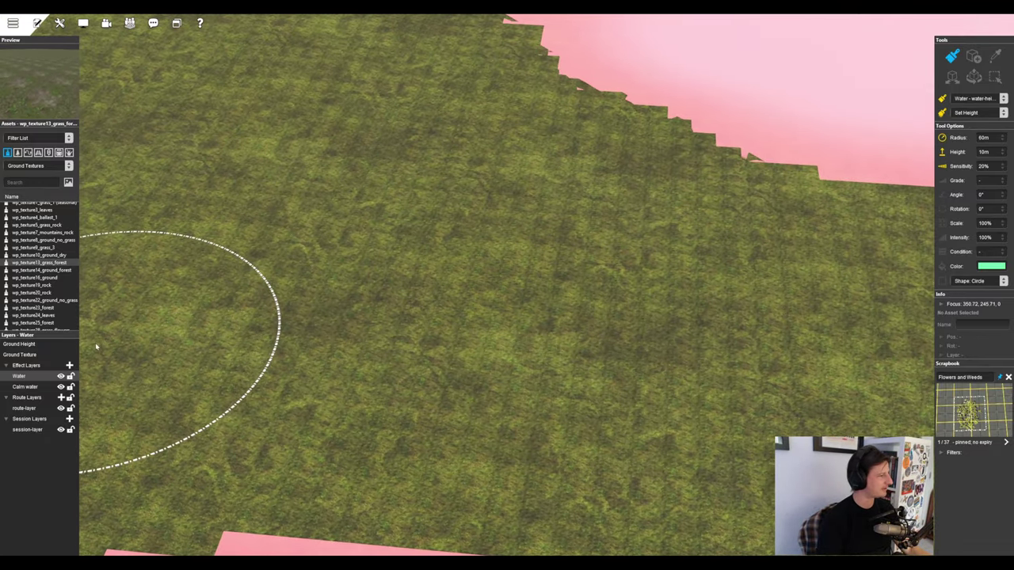
{"action": "left_click", "coordinate": [69, 365]}
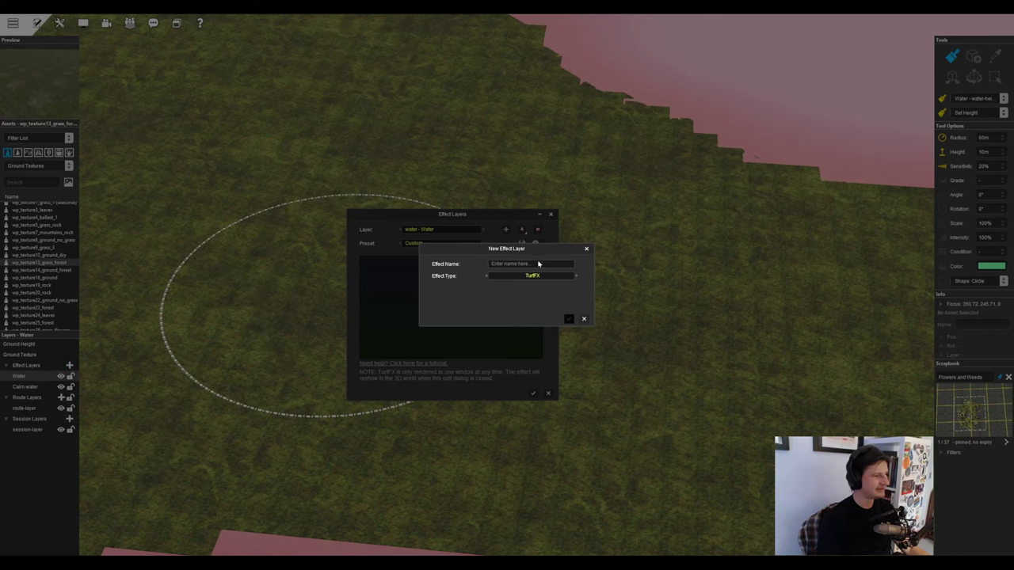
{"action": "left_click", "coordinate": [546, 276]}
{"action": "left_click", "coordinate": [549, 302]}
{"action": "left_click", "coordinate": [538, 266]}
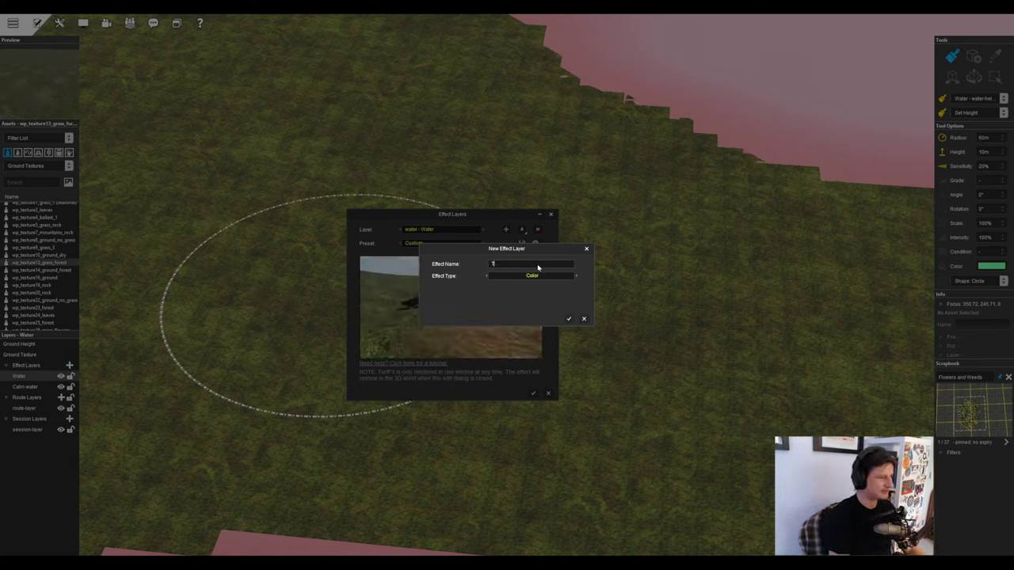
{"action": "left_click", "coordinate": [568, 319]}
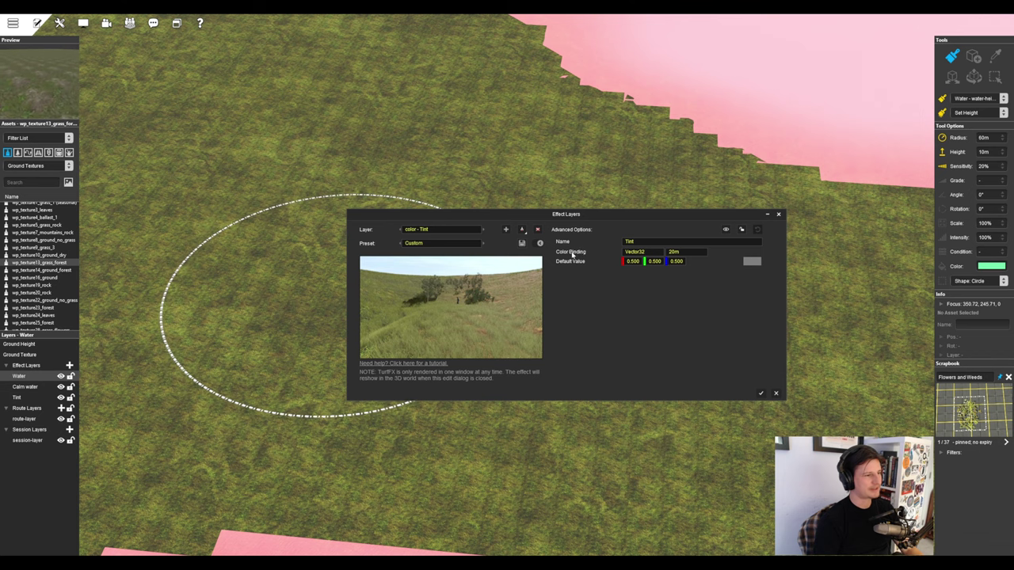
Step: Try to apply a 2.5m grid size for the Tint layer's color binding, keeping the Vector32 format
{"action": "left_click", "coordinate": [673, 252]}
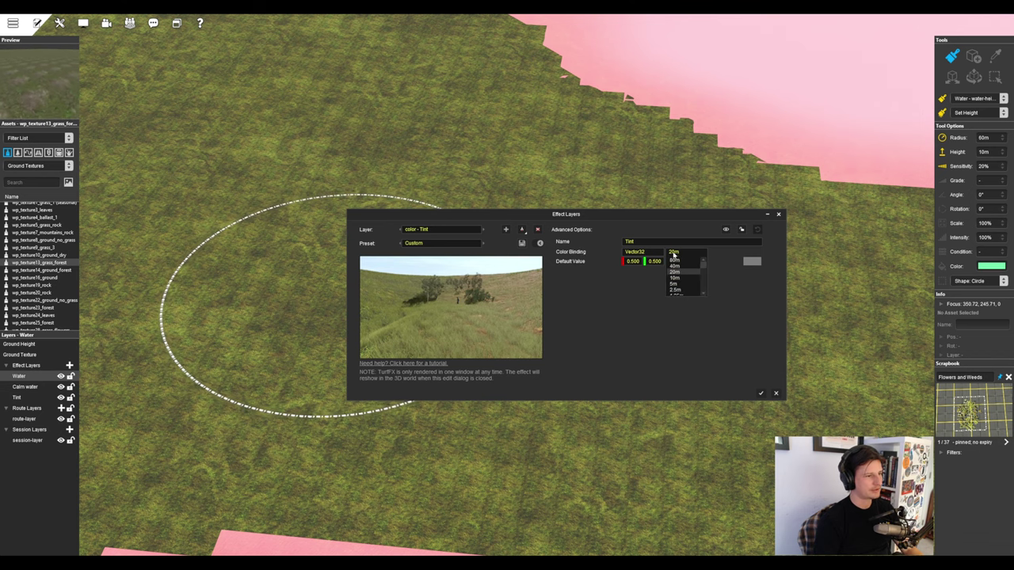
{"action": "left_click", "coordinate": [674, 253]}
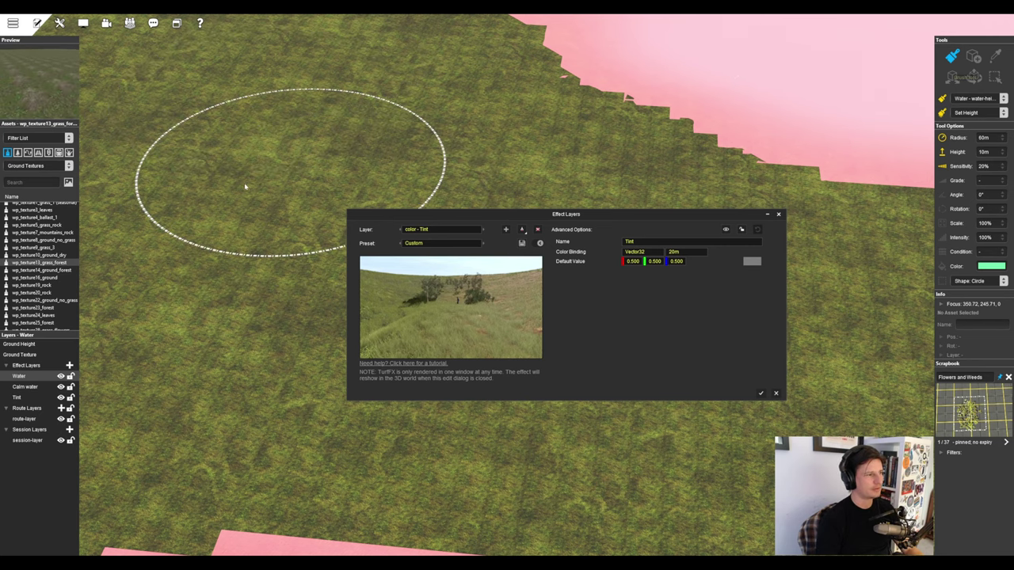
{"action": "left_click", "coordinate": [685, 253]}
{"action": "left_click", "coordinate": [609, 299]}
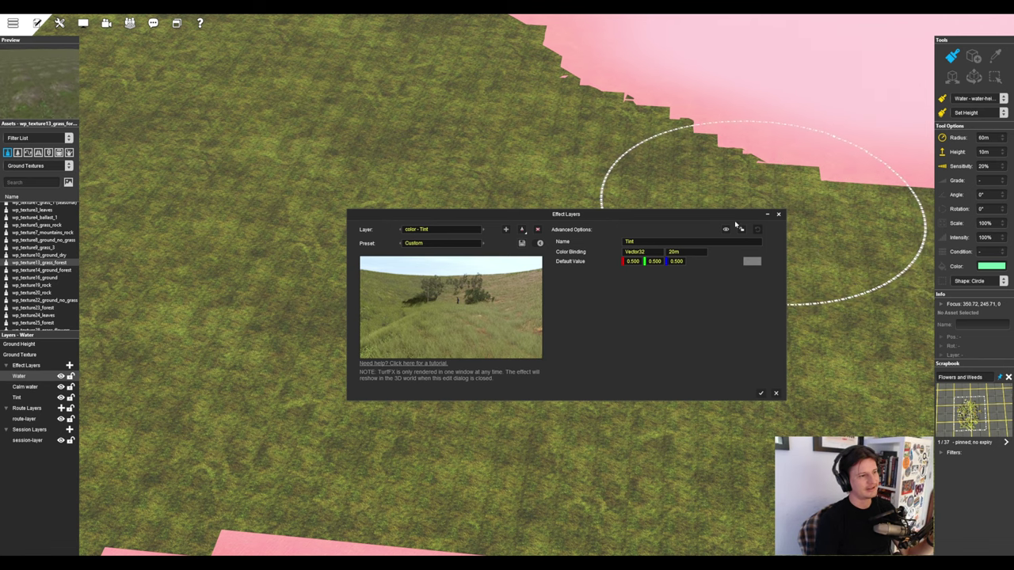
{"action": "left_click", "coordinate": [700, 251]}
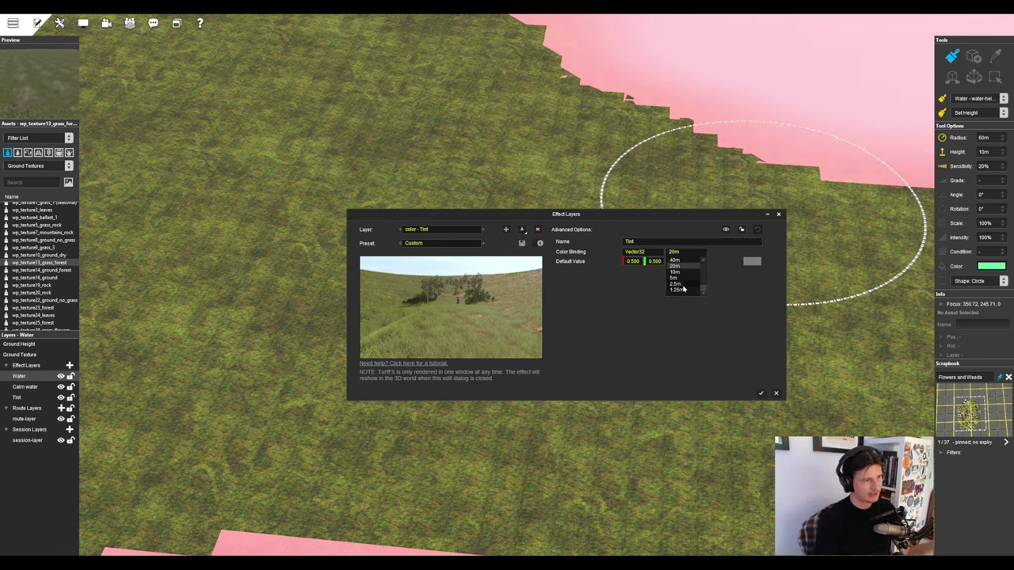
{"action": "left_click", "coordinate": [684, 284]}
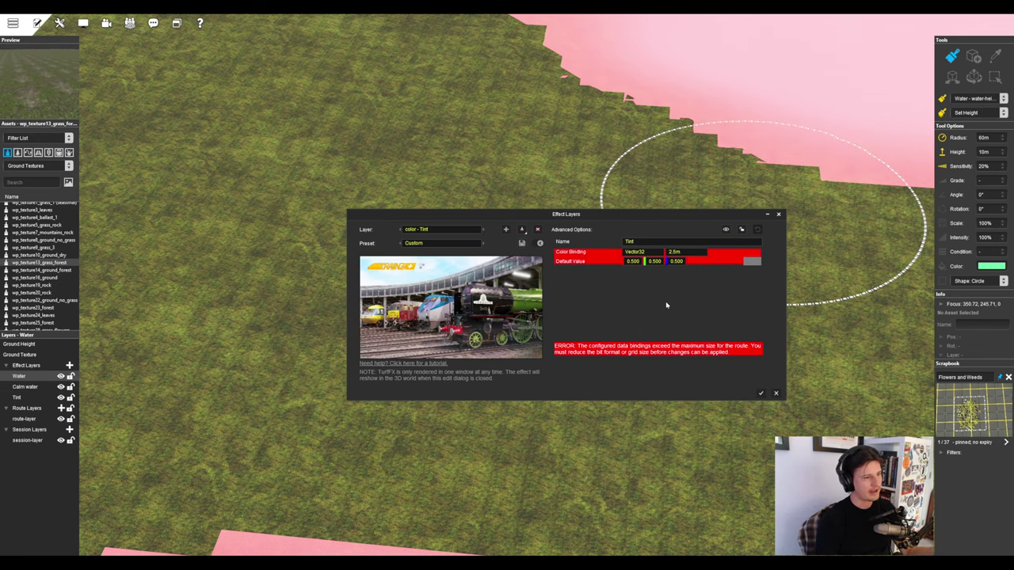
{"action": "left_click", "coordinate": [760, 395]}
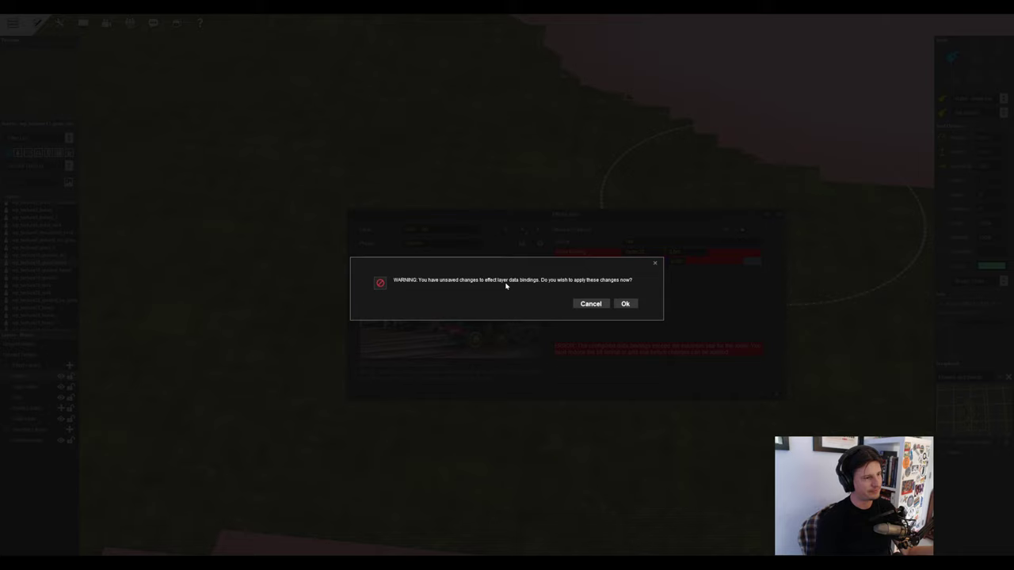
{"action": "left_click", "coordinate": [623, 304]}
{"action": "left_click", "coordinate": [761, 395]}
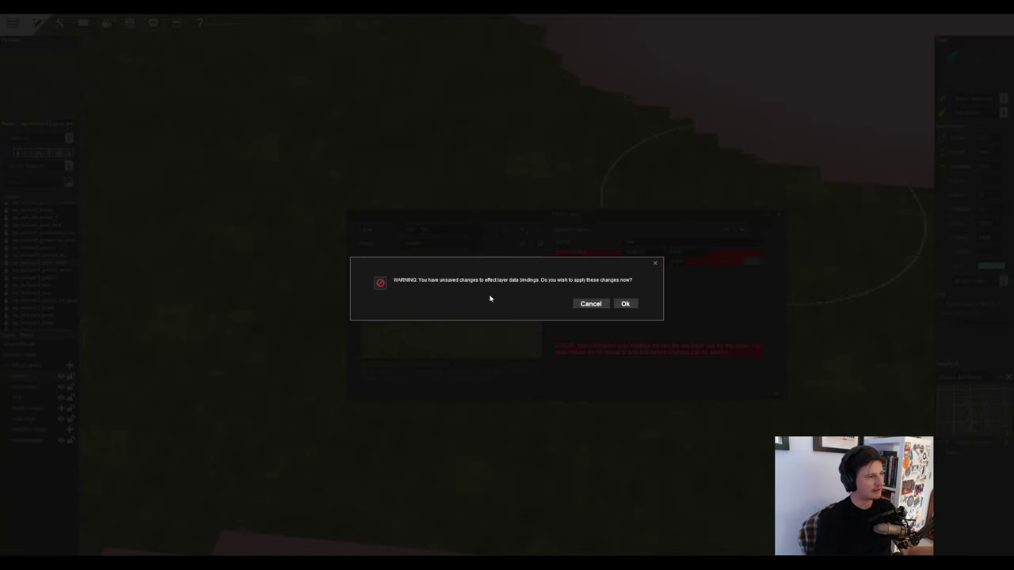
{"action": "left_click", "coordinate": [625, 304]}
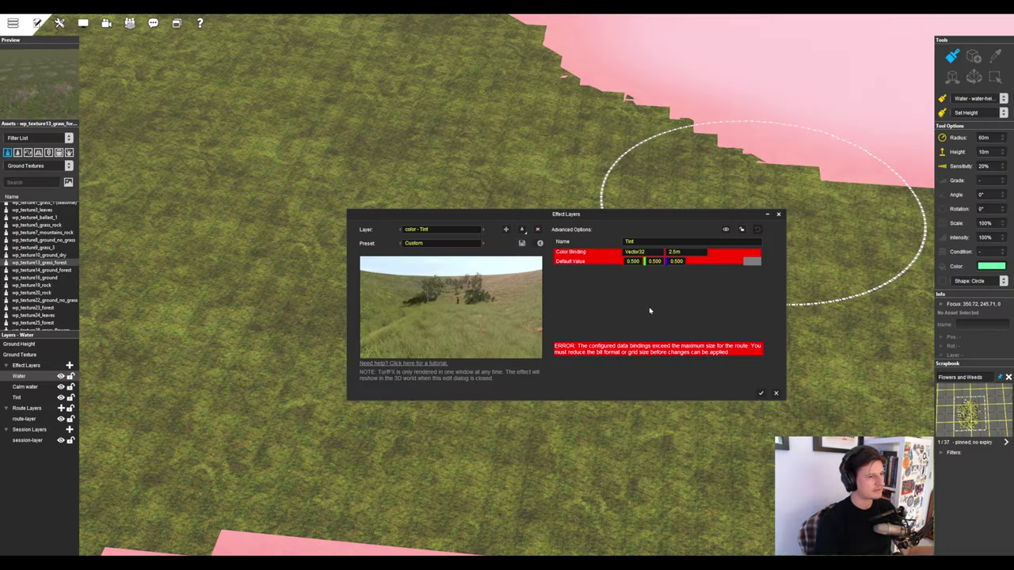
Step: Set the Tint layer's color binding grid size to 5m, apply the change and close the layer editor
{"action": "left_click", "coordinate": [686, 253]}
{"action": "left_click", "coordinate": [686, 285]}
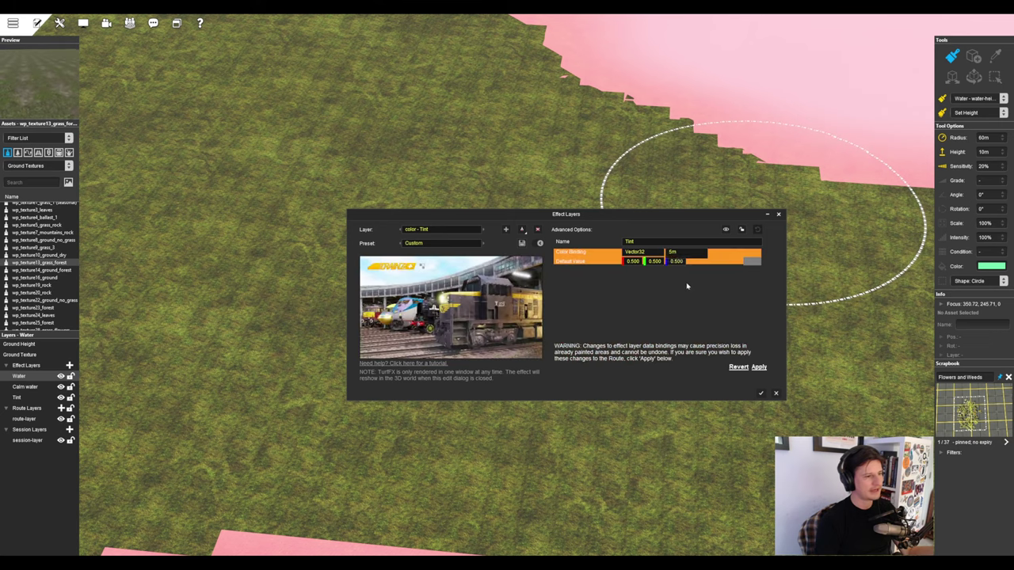
{"action": "left_click", "coordinate": [675, 253]}
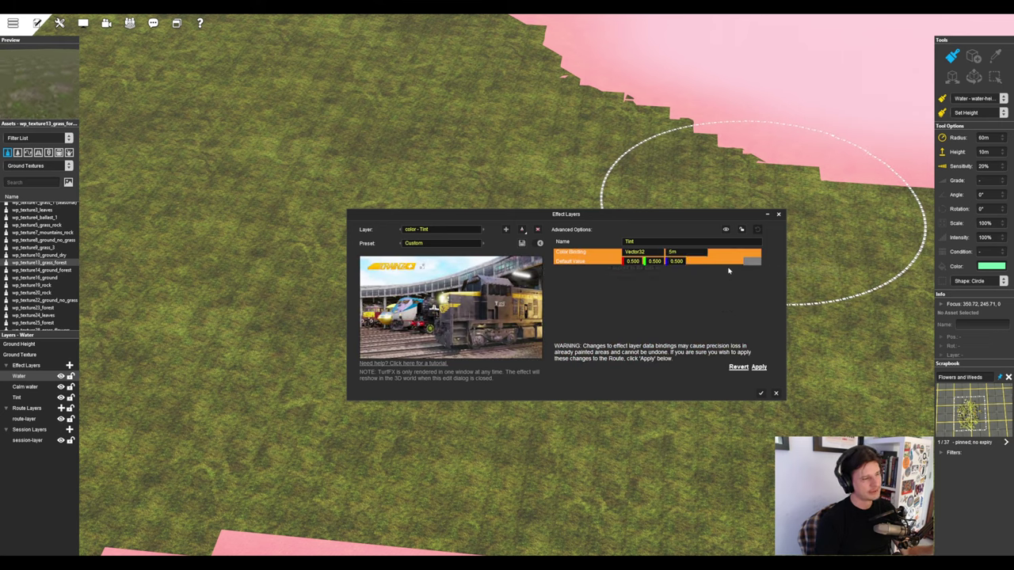
{"action": "left_click", "coordinate": [759, 367]}
{"action": "left_click", "coordinate": [761, 395]}
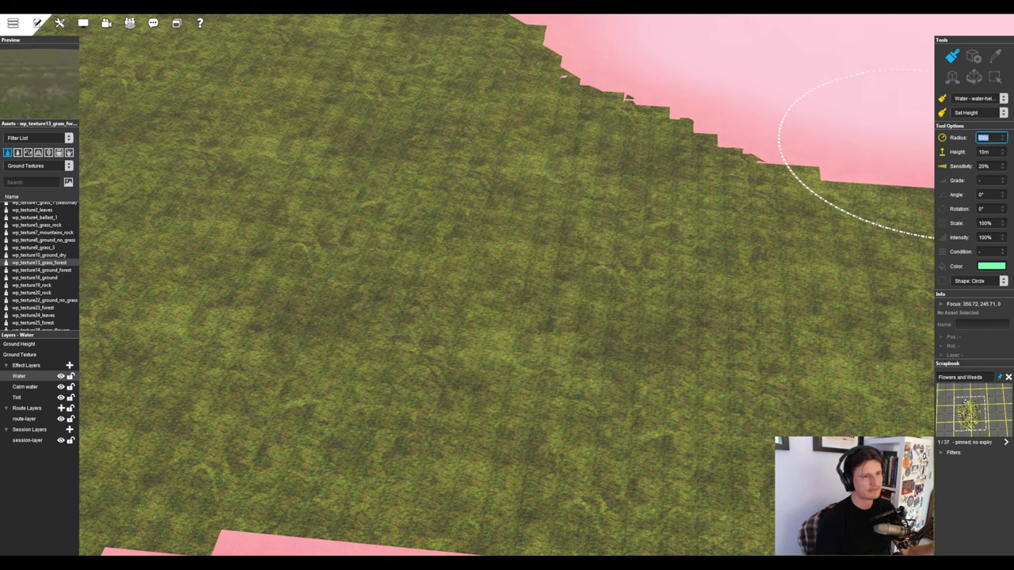
Step: Set the brush radius to 5m and its color to red FF000C, undoing the stray stroke painted on the Water layer
{"action": "type", "text": "5"}
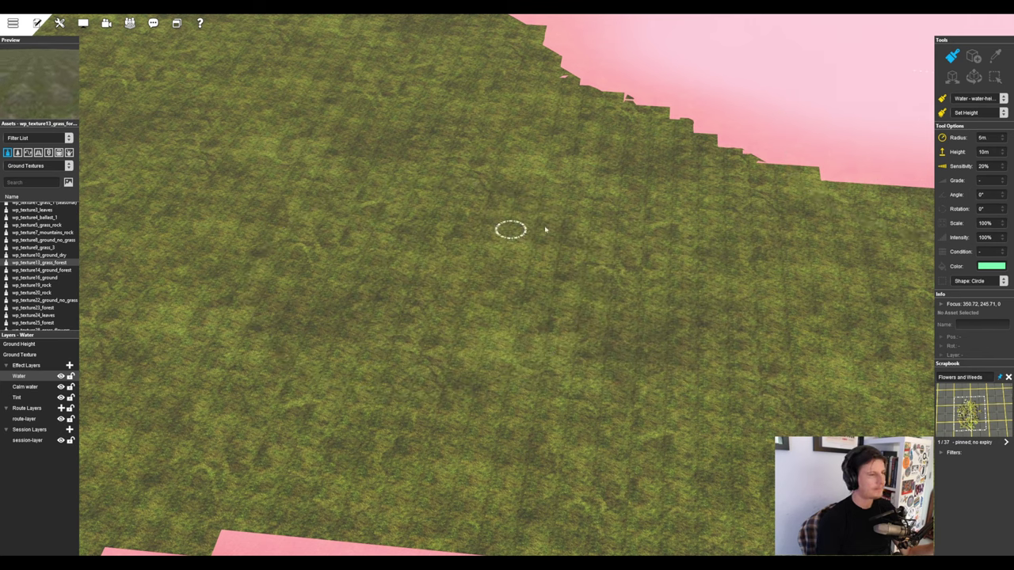
{"action": "left_click", "coordinate": [990, 266]}
{"action": "left_click_drag", "start_coordinate": [976, 204], "coordinate": [989, 188]}
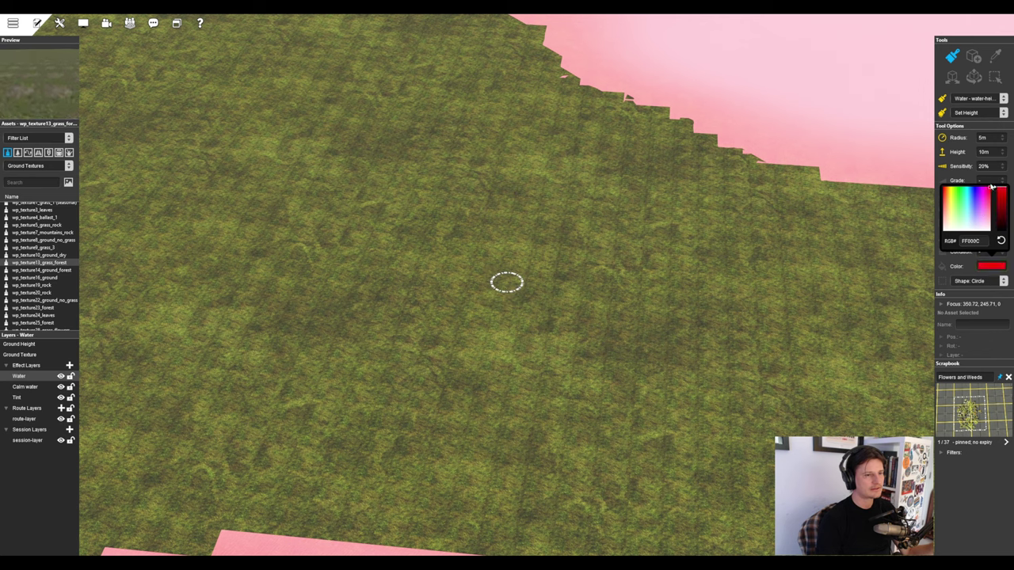
{"action": "mouse_move", "coordinate": [557, 320]}
{"action": "left_mouse_down"}
{"action": "mouse_move", "coordinate": [521, 318]}
{"action": "mouse_move", "coordinate": [475, 361]}
{"action": "mouse_move", "coordinate": [579, 418]}
{"action": "mouse_move", "coordinate": [549, 378]}
{"action": "left_mouse_up"}
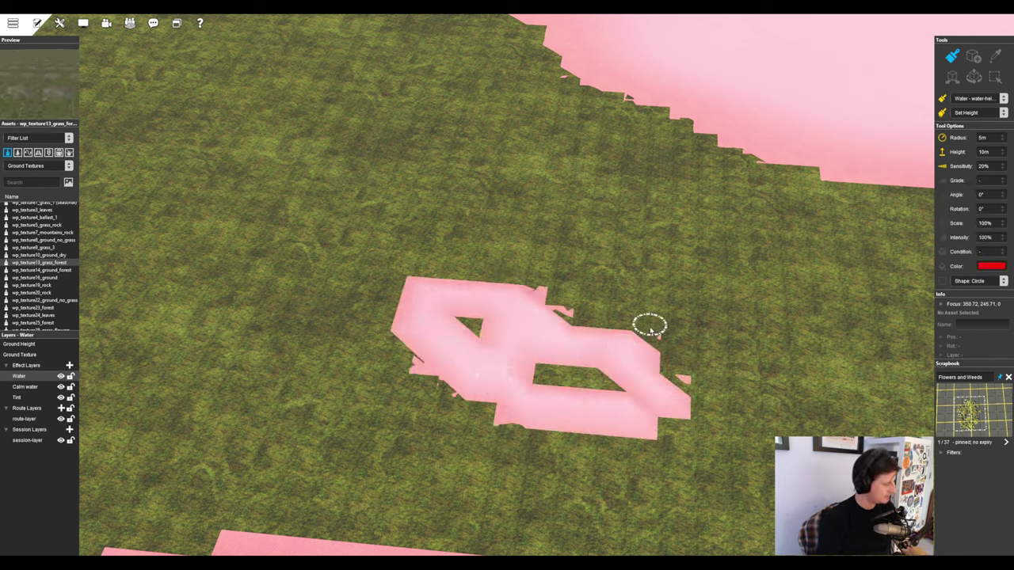
{"action": "key", "text": "ctrl+z"}
Step: Switch the brush to the Tint color layer and paint winding red tint strokes across the grass
{"action": "left_click", "coordinate": [1003, 98]}
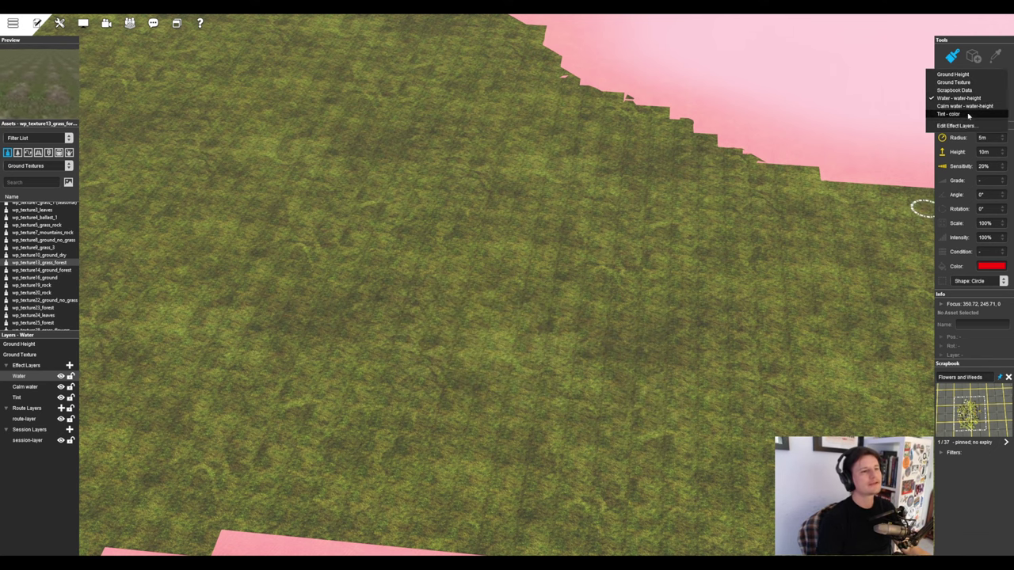
{"action": "left_click", "coordinate": [969, 115]}
{"action": "scroll", "coordinate": [453, 280], "scroll_direction": "up", "scroll_amount": 4}
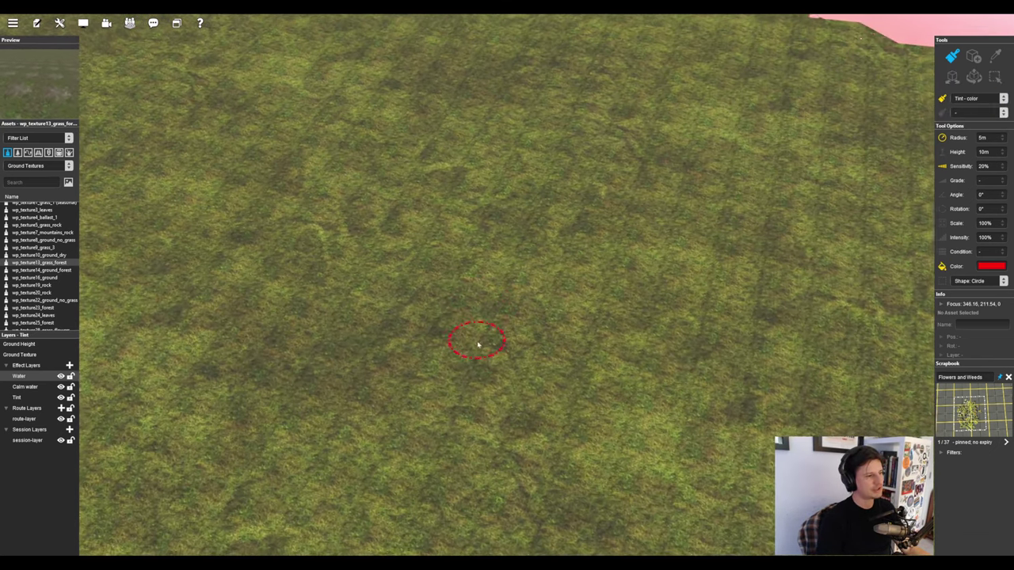
{"action": "left_click_drag", "start_coordinate": [476, 359], "coordinate": [495, 274]}
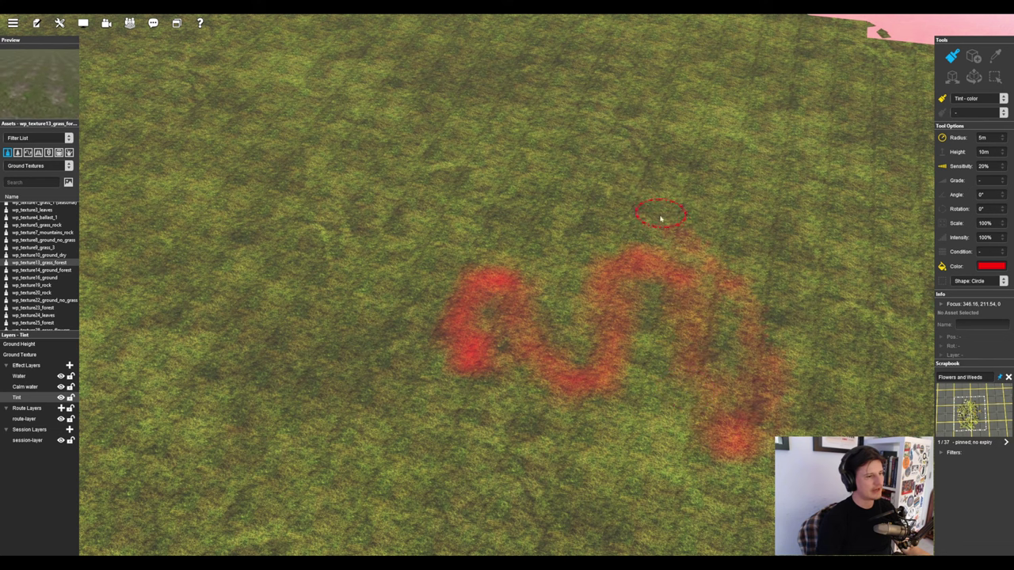
{"action": "mouse_move", "coordinate": [661, 217]}
{"action": "left_mouse_down"}
{"action": "mouse_move", "coordinate": [514, 382]}
{"action": "mouse_move", "coordinate": [516, 401]}
{"action": "mouse_move", "coordinate": [273, 317]}
{"action": "mouse_move", "coordinate": [369, 305]}
{"action": "left_mouse_up"}
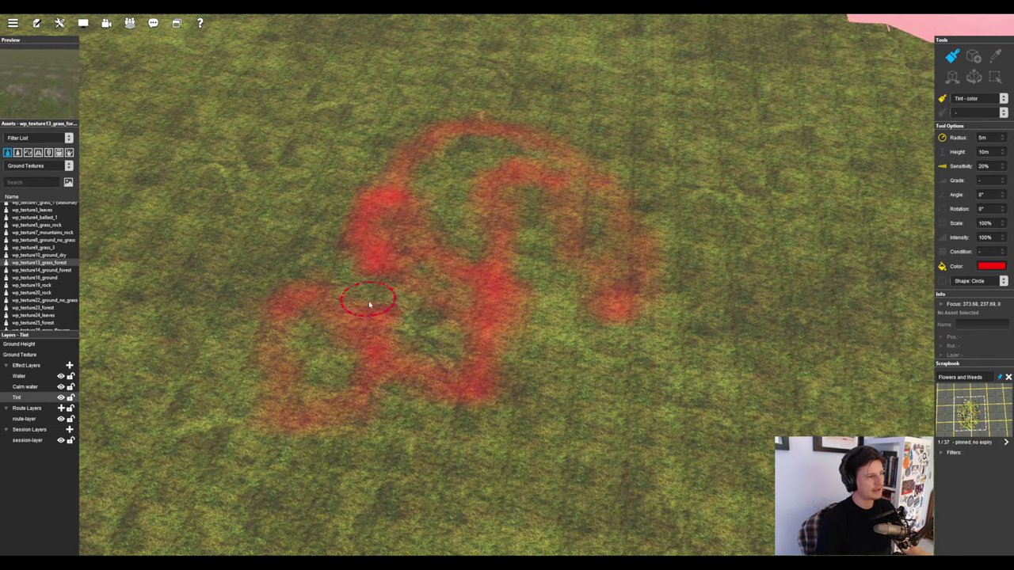
{"action": "right_click_drag", "start_coordinate": [369, 305], "coordinate": [792, 290]}
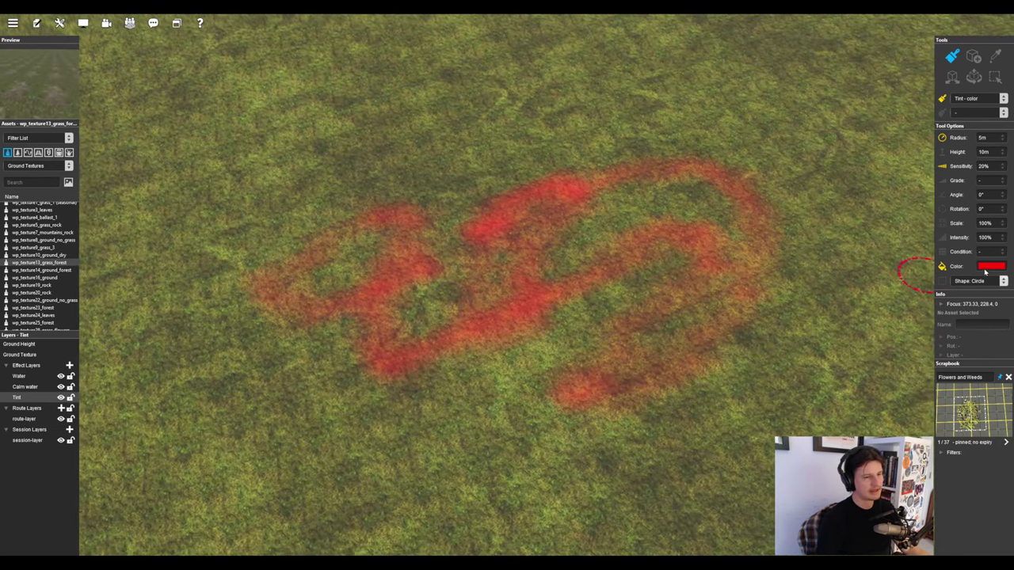
Step: Set the brush color to blue 3B44FF and paint blue tint strokes on the grass beside the red ones
{"action": "left_click", "coordinate": [985, 269]}
{"action": "right_click_drag", "start_coordinate": [595, 353], "coordinate": [559, 320]}
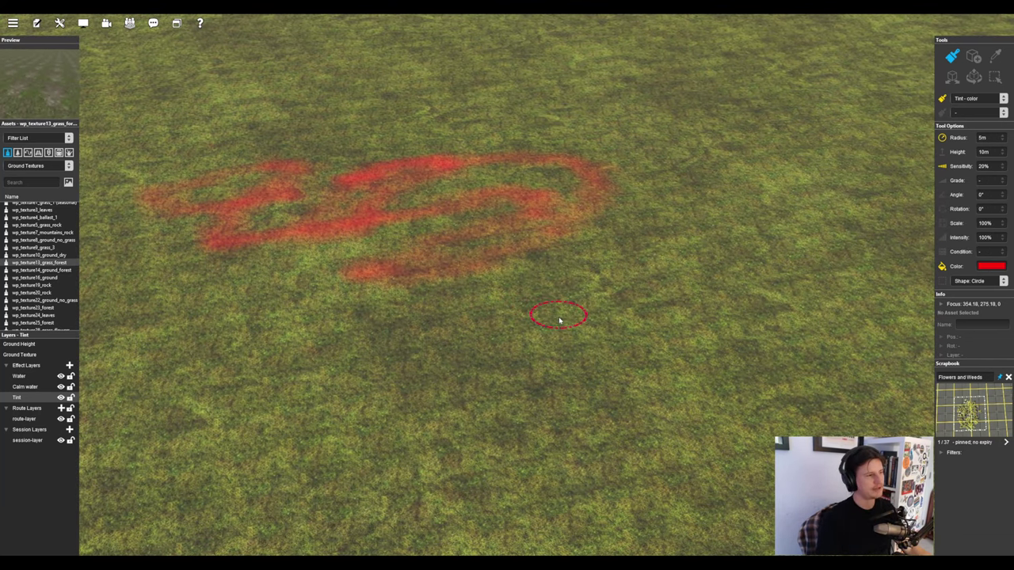
{"action": "right_click_drag", "start_coordinate": [433, 277], "coordinate": [529, 274]}
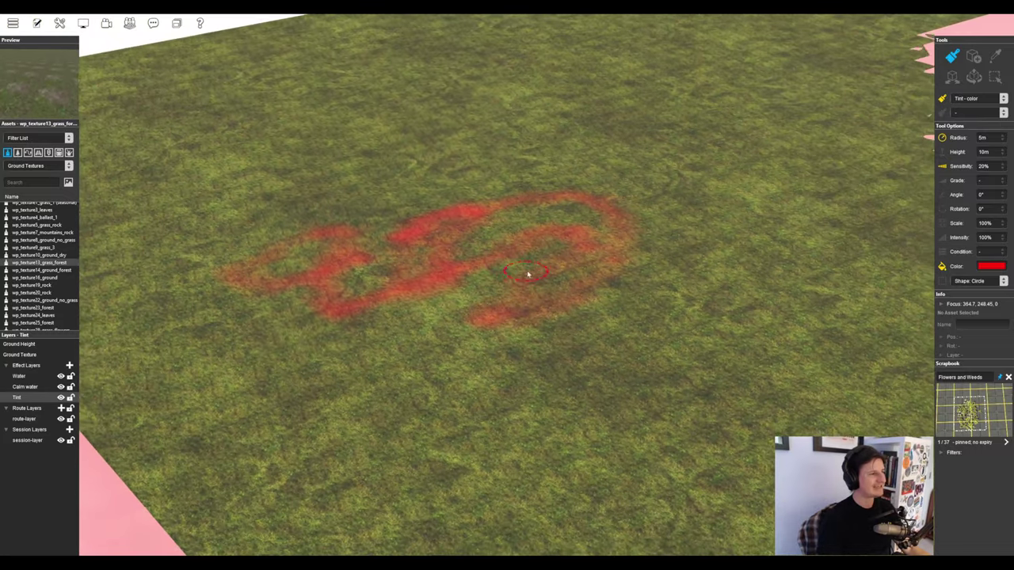
{"action": "key", "text": "Right"}
{"action": "left_click", "coordinate": [985, 267]}
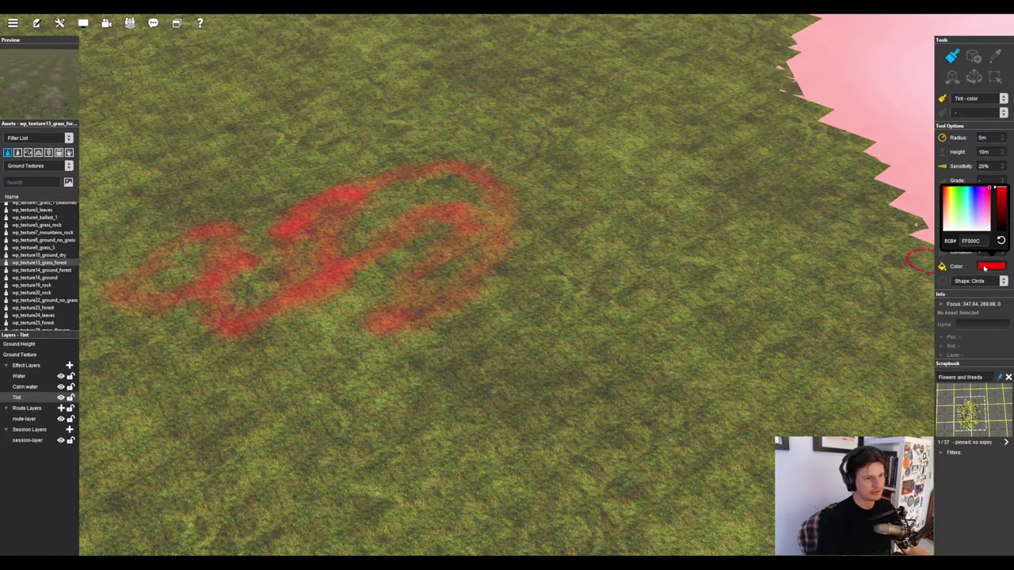
{"action": "left_click", "coordinate": [479, 337]}
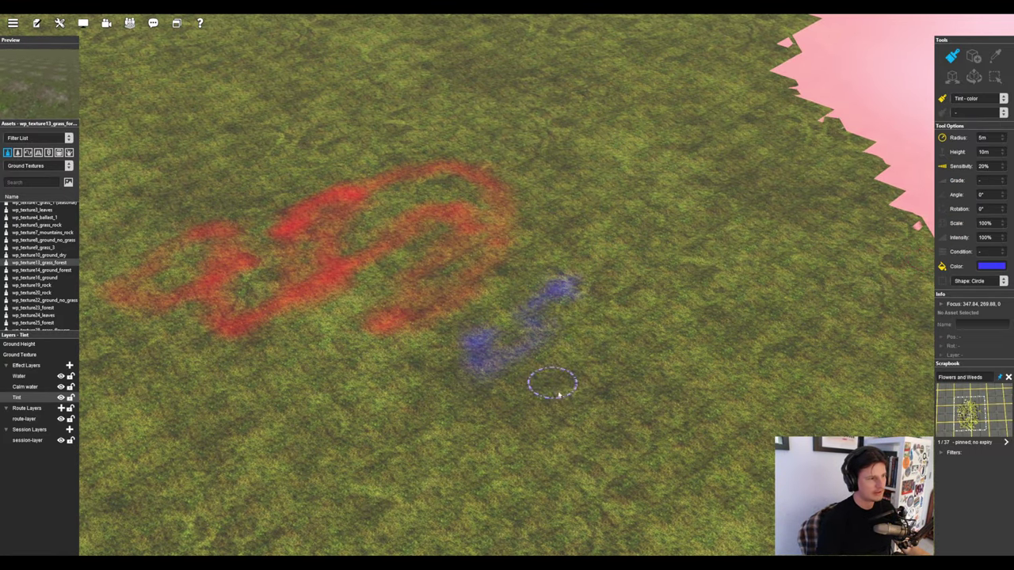
{"action": "left_click_drag", "start_coordinate": [622, 370], "coordinate": [615, 356]}
{"action": "mouse_move", "coordinate": [547, 304]}
{"action": "right_mouse_down"}
{"action": "mouse_move", "coordinate": [531, 300]}
{"action": "mouse_move", "coordinate": [537, 288]}
{"action": "right_mouse_up"}
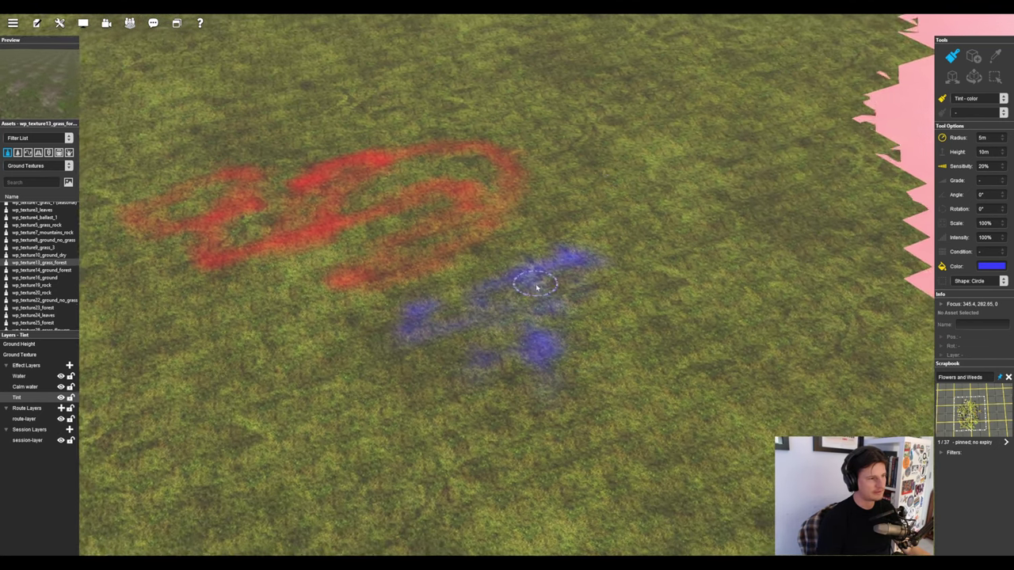
Step: Set the tint brush color to dark gray 545454 and enlarge its radius to 29m
{"action": "left_click", "coordinate": [984, 267]}
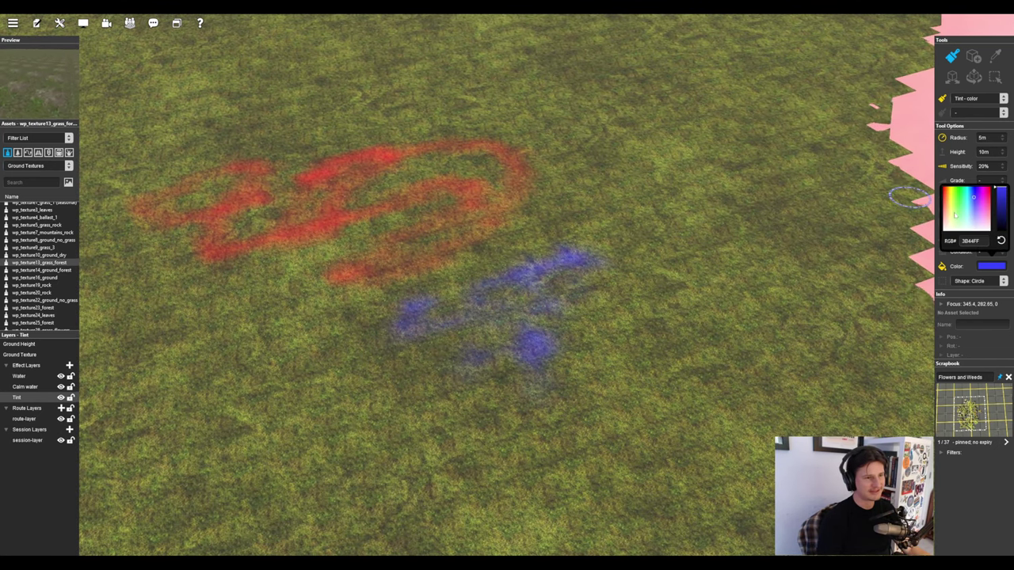
{"action": "left_click_drag", "start_coordinate": [1001, 192], "coordinate": [1000, 220]}
{"action": "right_click", "coordinate": [651, 222]}
{"action": "right_click_drag", "start_coordinate": [651, 222], "coordinate": [547, 242]}
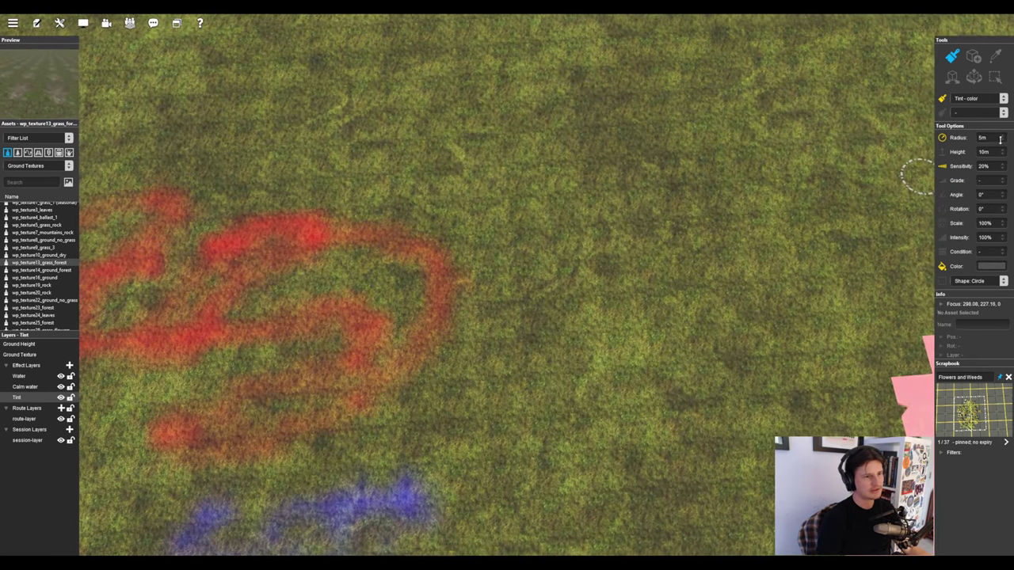
{"action": "left_click_drag", "start_coordinate": [1000, 140], "coordinate": [1004, 123]}
{"action": "right_click", "coordinate": [542, 233]}
{"action": "right_click_drag", "start_coordinate": [542, 233], "coordinate": [398, 208]}
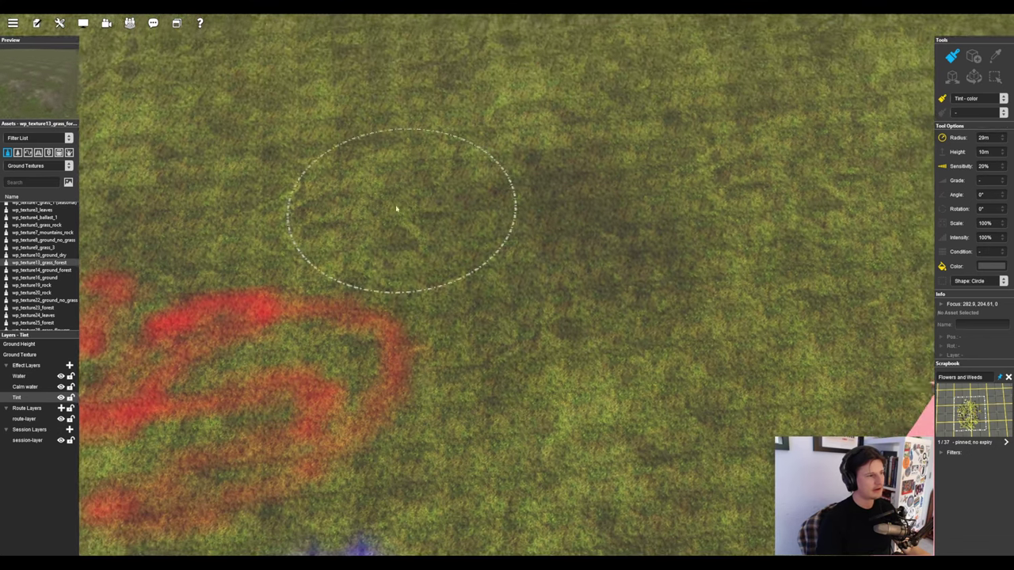
{"action": "right_click_drag", "start_coordinate": [722, 303], "coordinate": [915, 332]}
Step: Set the brush color to green 357F48 and paint a broad green tint over the grass next to the red strokes
{"action": "left_click", "coordinate": [990, 266]}
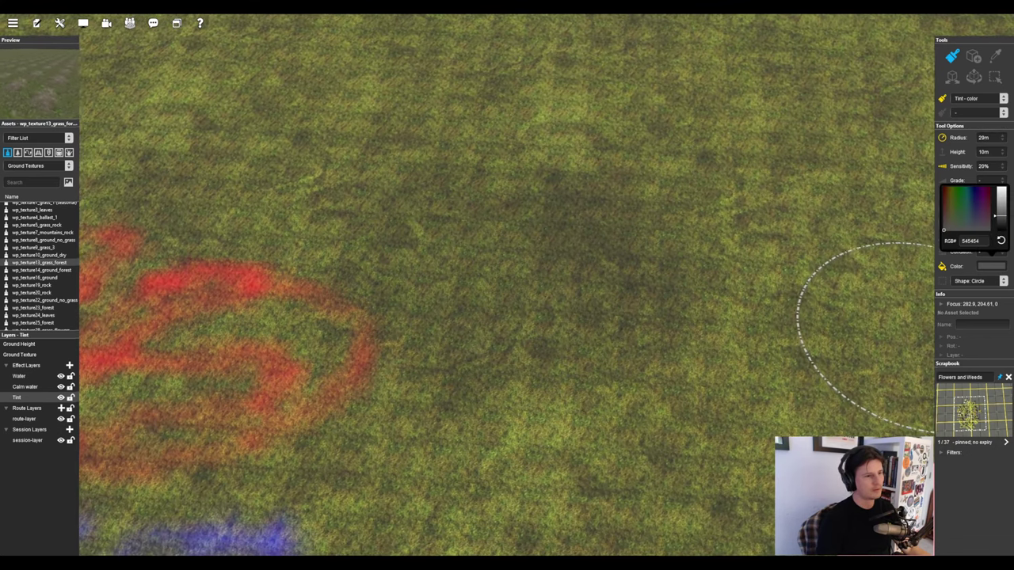
{"action": "left_click", "coordinate": [997, 216]}
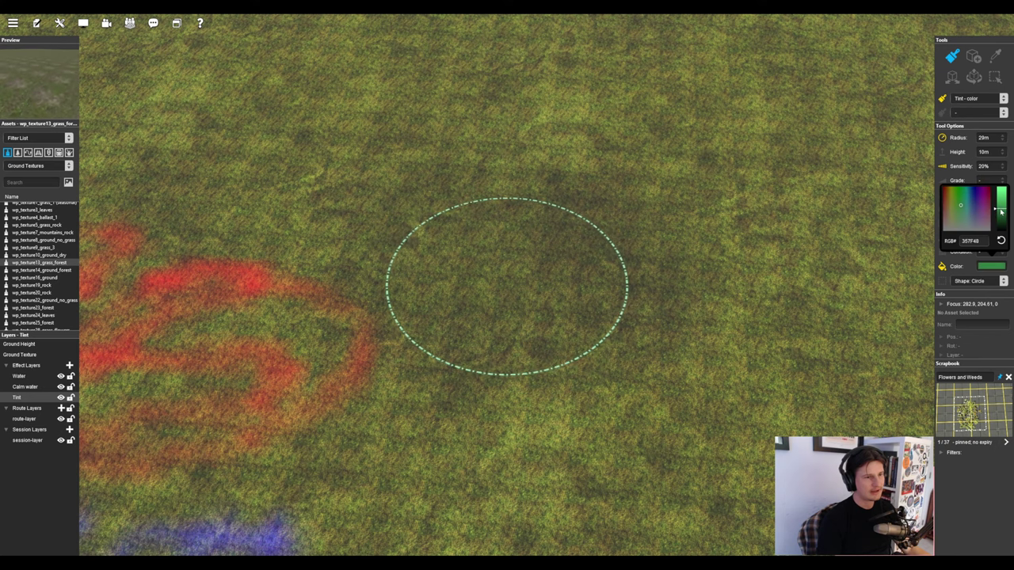
{"action": "mouse_move", "coordinate": [507, 333]}
{"action": "left_mouse_down"}
{"action": "mouse_move", "coordinate": [528, 220]}
{"action": "mouse_move", "coordinate": [602, 301]}
{"action": "left_mouse_up"}
{"action": "mouse_move", "coordinate": [602, 301]}
{"action": "right_mouse_down"}
{"action": "mouse_move", "coordinate": [511, 283]}
{"action": "mouse_move", "coordinate": [396, 177]}
{"action": "right_mouse_up"}
{"action": "left_click_drag", "start_coordinate": [396, 177], "coordinate": [724, 178]}
{"action": "right_click_drag", "start_coordinate": [723, 177], "coordinate": [495, 222]}
{"action": "mouse_move", "coordinate": [495, 222]}
{"action": "left_mouse_down"}
{"action": "mouse_move", "coordinate": [505, 176]}
{"action": "mouse_move", "coordinate": [457, 306]}
{"action": "mouse_move", "coordinate": [529, 190]}
{"action": "mouse_move", "coordinate": [489, 218]}
{"action": "mouse_move", "coordinate": [631, 267]}
{"action": "mouse_move", "coordinate": [436, 289]}
{"action": "mouse_move", "coordinate": [453, 218]}
{"action": "mouse_move", "coordinate": [515, 258]}
{"action": "mouse_move", "coordinate": [555, 266]}
{"action": "left_mouse_up"}
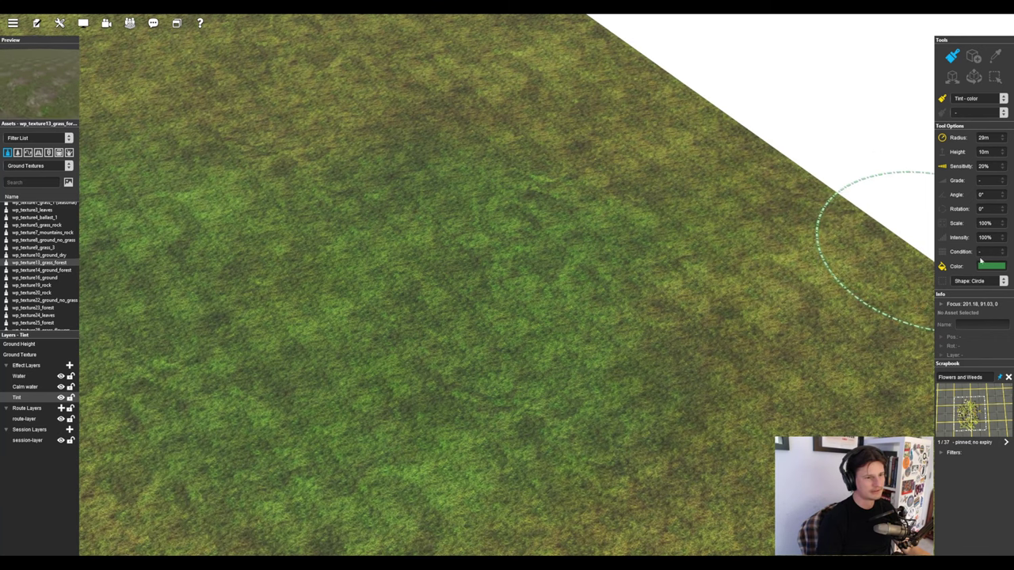
Step: Darken the brush color to 1B4225 and paint a dark green tint beside the brighter green area
{"action": "left_click", "coordinate": [990, 268]}
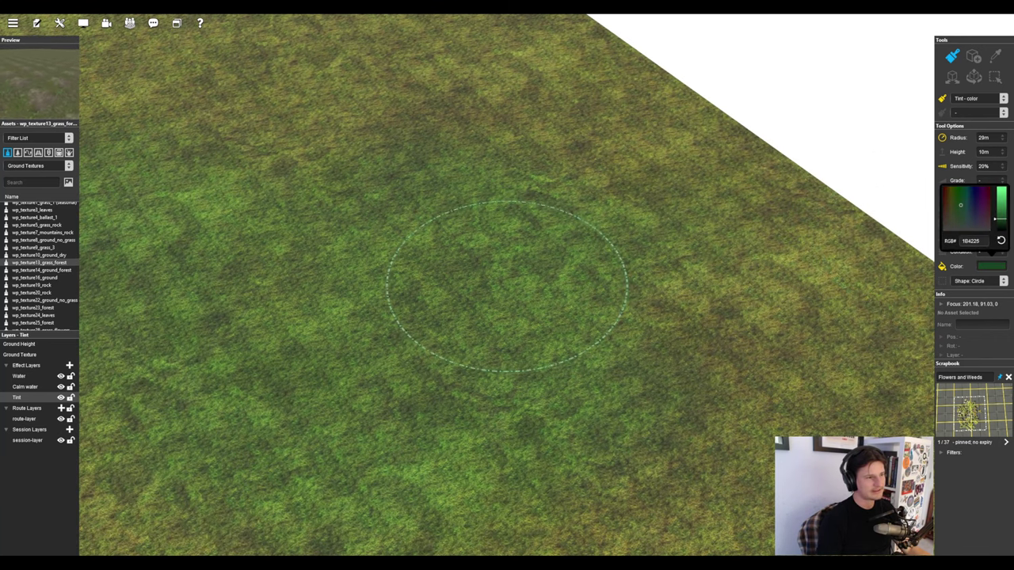
{"action": "key", "text": "Left"}
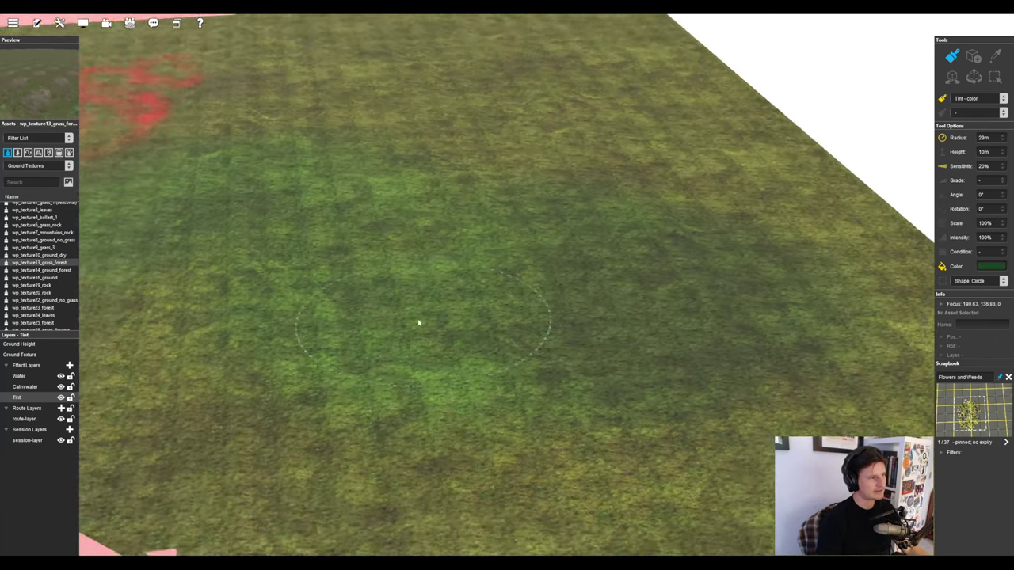
{"action": "key", "text": "Left"}
{"action": "key", "text": "Up"}
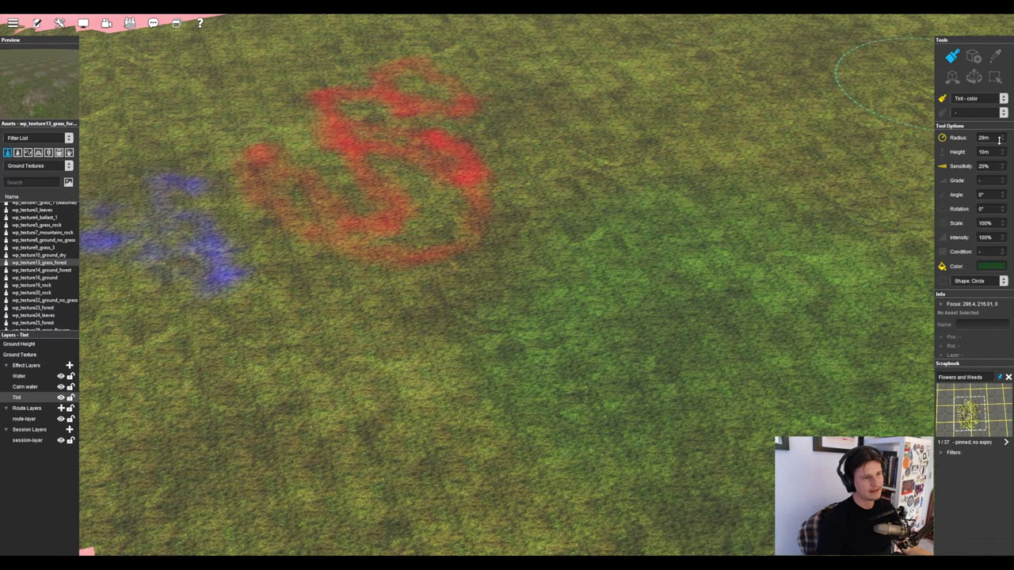
Step: Switch the brush to Ground Texture with a radius of 0.12m and a sensitivity of 100%
{"action": "left_click", "coordinate": [979, 98]}
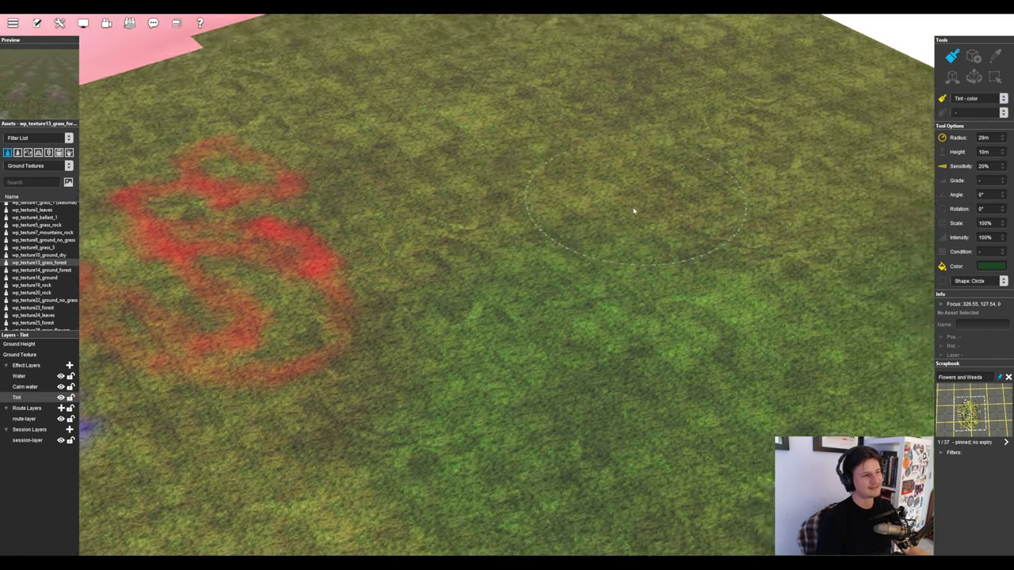
{"action": "key", "text": "Up"}
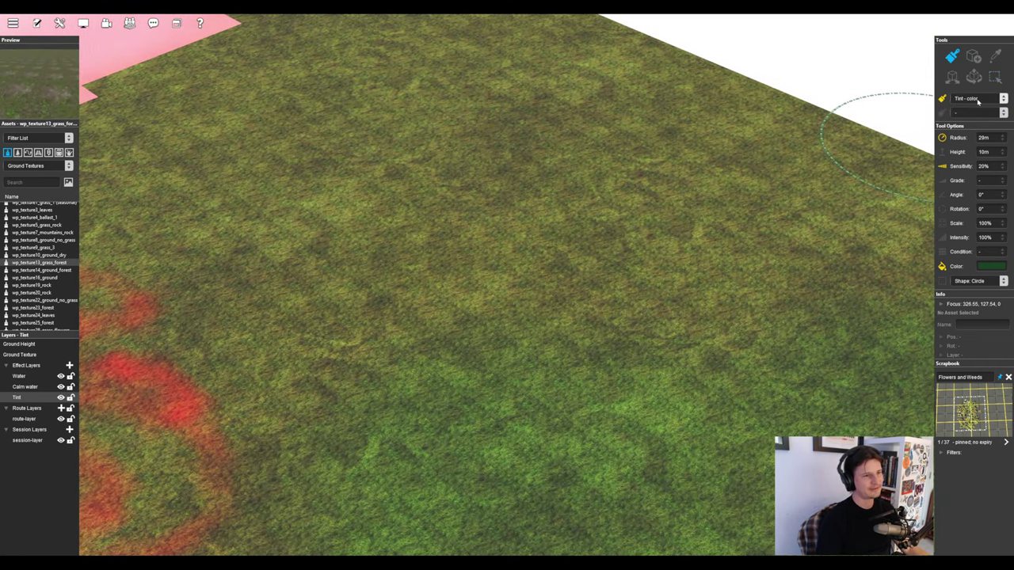
{"action": "left_click", "coordinate": [978, 99]}
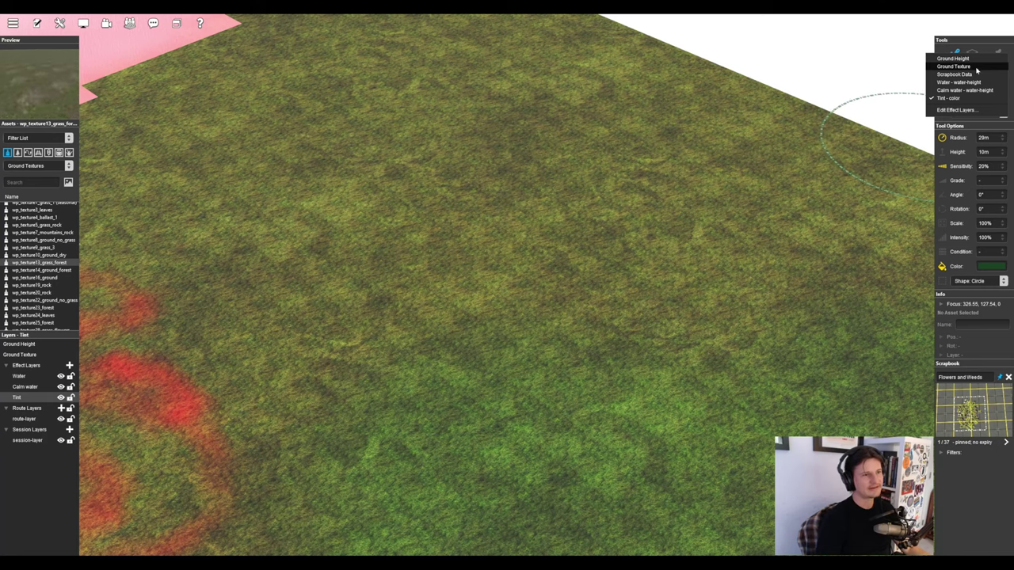
{"action": "left_click", "coordinate": [975, 67]}
{"action": "left_click_drag", "start_coordinate": [1000, 141], "coordinate": [945, 150]}
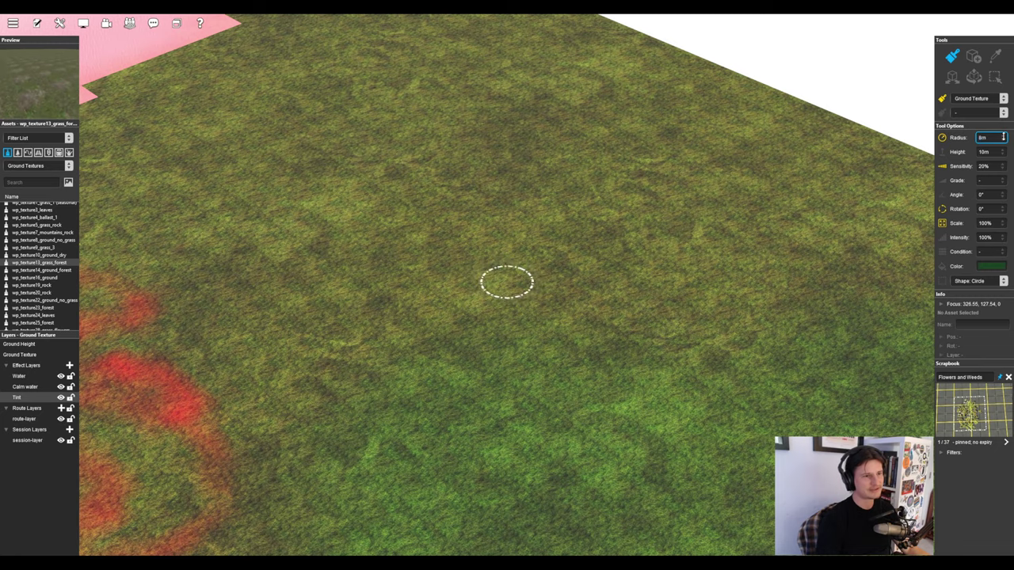
{"action": "right_click", "coordinate": [441, 236]}
{"action": "scroll", "coordinate": [445, 269], "scroll_direction": "up", "scroll_amount": 10}
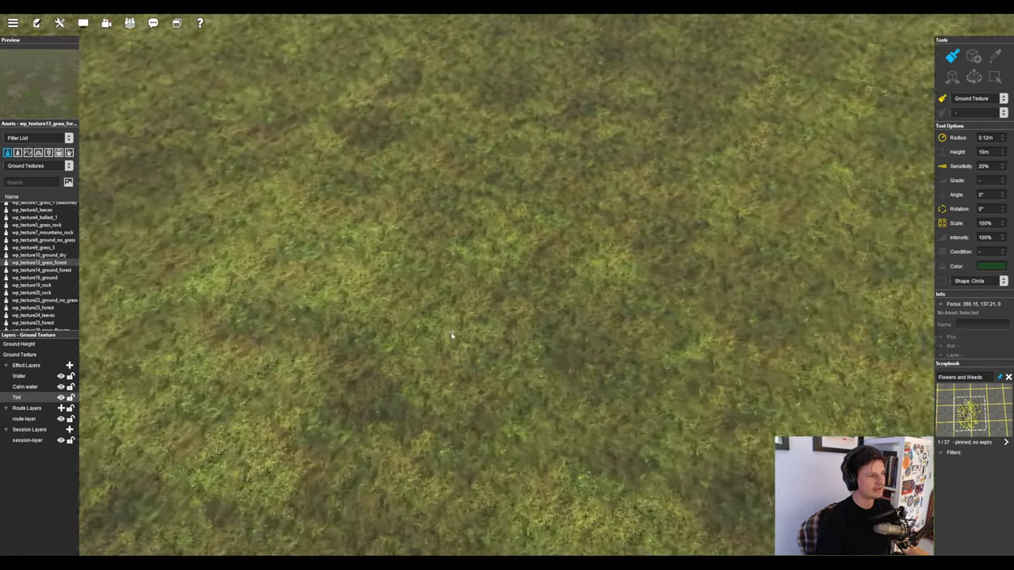
{"action": "scroll", "coordinate": [452, 335], "scroll_direction": "down", "scroll_amount": 3}
{"action": "right_click_drag", "start_coordinate": [452, 335], "coordinate": [929, 173]}
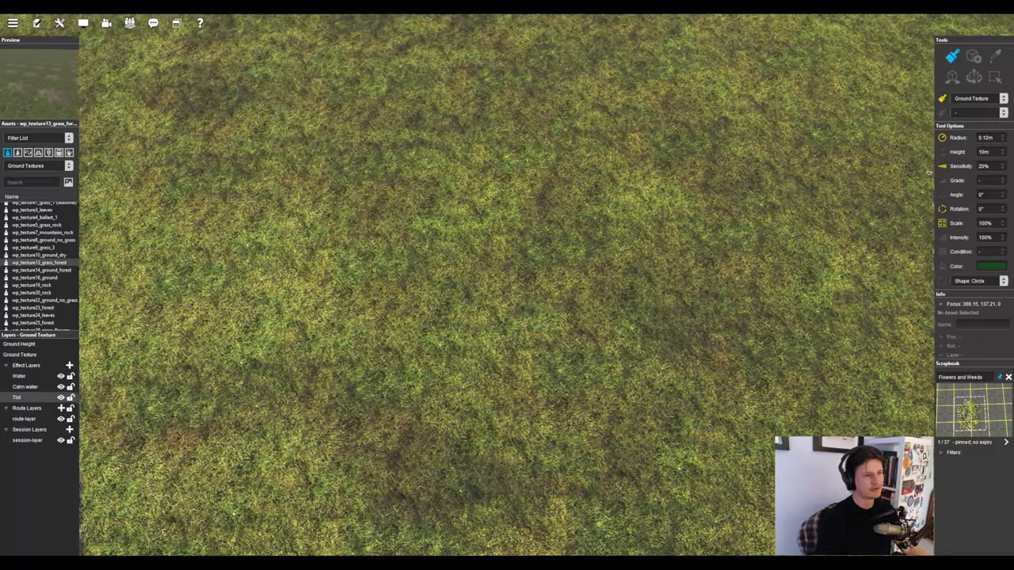
{"action": "left_click_drag", "start_coordinate": [1000, 166], "coordinate": [1003, 70]}
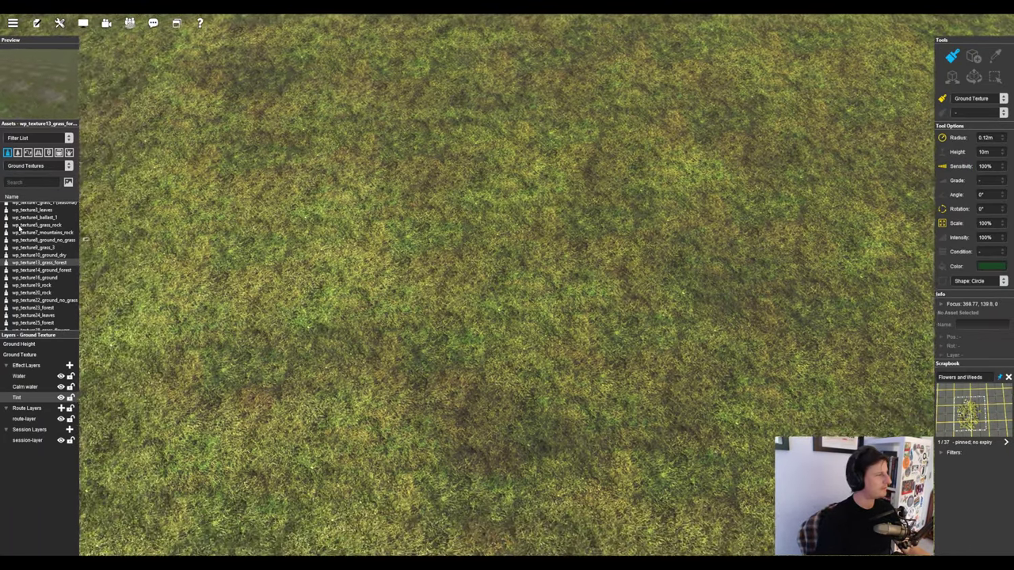
Step: Choose the wp_texture5_grass_rock texture and paint thin freehand test strokes in the grass
{"action": "left_click", "coordinate": [47, 226]}
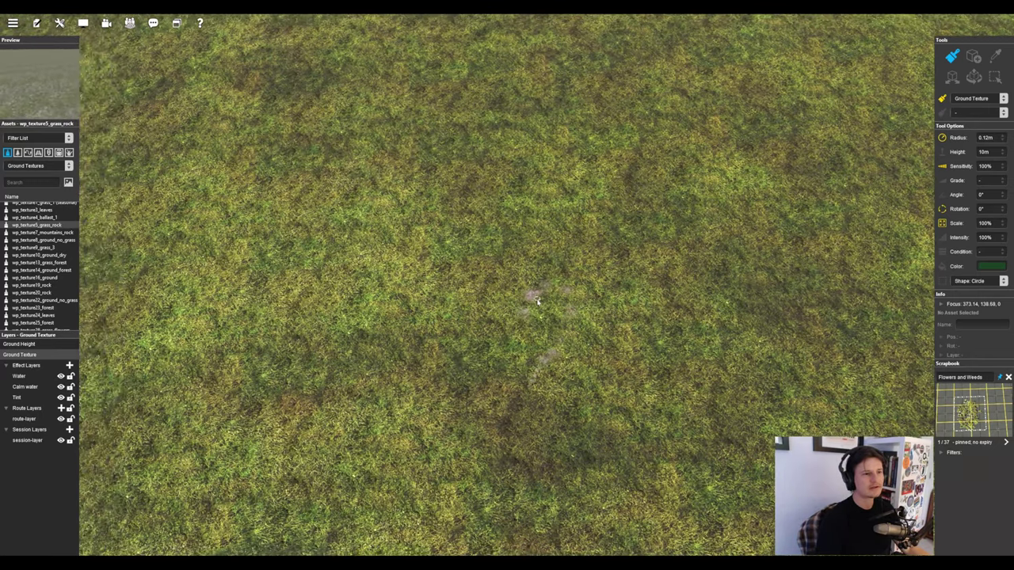
{"action": "scroll", "coordinate": [582, 317], "scroll_direction": "up", "scroll_amount": 5}
{"action": "scroll", "coordinate": [582, 318], "scroll_direction": "up", "scroll_amount": 5}
{"action": "mouse_move", "coordinate": [510, 280]}
{"action": "left_mouse_down"}
{"action": "mouse_move", "coordinate": [509, 248]}
{"action": "mouse_move", "coordinate": [462, 251]}
{"action": "mouse_move", "coordinate": [450, 376]}
{"action": "mouse_move", "coordinate": [265, 353]}
{"action": "mouse_move", "coordinate": [253, 106]}
{"action": "mouse_move", "coordinate": [410, 152]}
{"action": "mouse_move", "coordinate": [366, 90]}
{"action": "left_mouse_up"}
Step: Write a person's first name in the grass beside the test strokes with the fine rock texture brush
{"action": "right_click", "coordinate": [658, 294]}
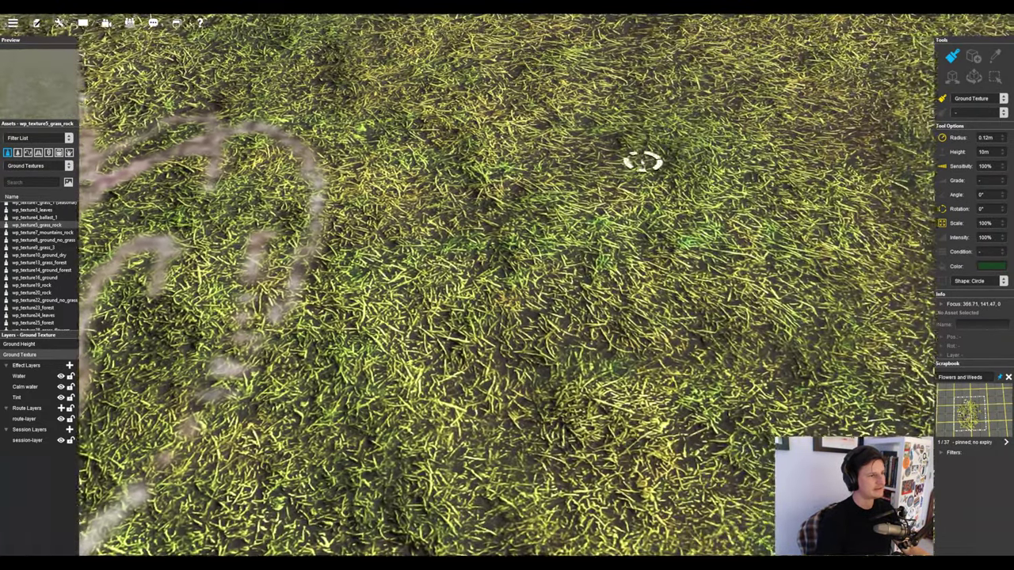
{"action": "mouse_move", "coordinate": [639, 159]}
{"action": "left_mouse_down"}
{"action": "mouse_move", "coordinate": [636, 221]}
{"action": "mouse_move", "coordinate": [563, 306]}
{"action": "mouse_move", "coordinate": [544, 277]}
{"action": "mouse_move", "coordinate": [454, 312]}
{"action": "mouse_move", "coordinate": [532, 370]}
{"action": "mouse_move", "coordinate": [514, 294]}
{"action": "mouse_move", "coordinate": [595, 348]}
{"action": "mouse_move", "coordinate": [681, 314]}
{"action": "mouse_move", "coordinate": [581, 317]}
{"action": "left_mouse_up"}
{"action": "right_click", "coordinate": [743, 260]}
{"action": "scroll", "coordinate": [602, 406], "scroll_direction": "down", "scroll_amount": 10}
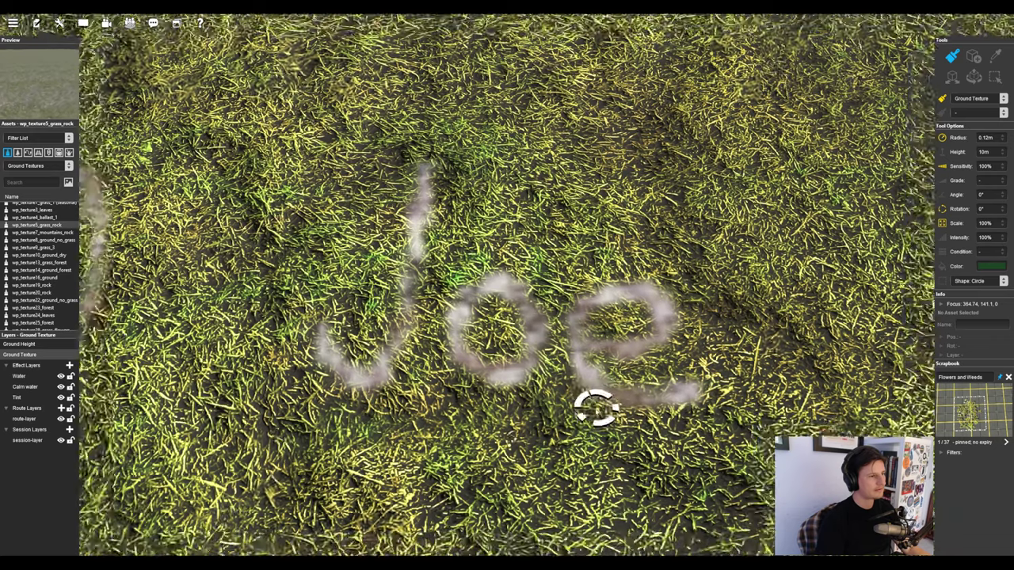
Step: Examine the fine rock texture strokes and lettering in the grass from close up, from a distance and at a low angle
{"action": "scroll", "coordinate": [563, 393], "scroll_direction": "up", "scroll_amount": 10}
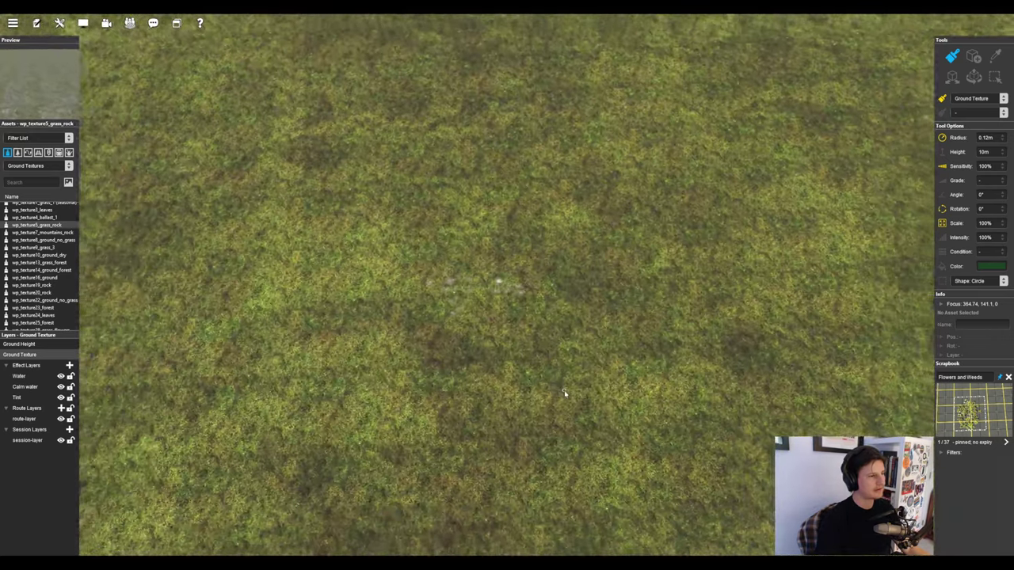
{"action": "scroll", "coordinate": [548, 386], "scroll_direction": "up", "scroll_amount": 10}
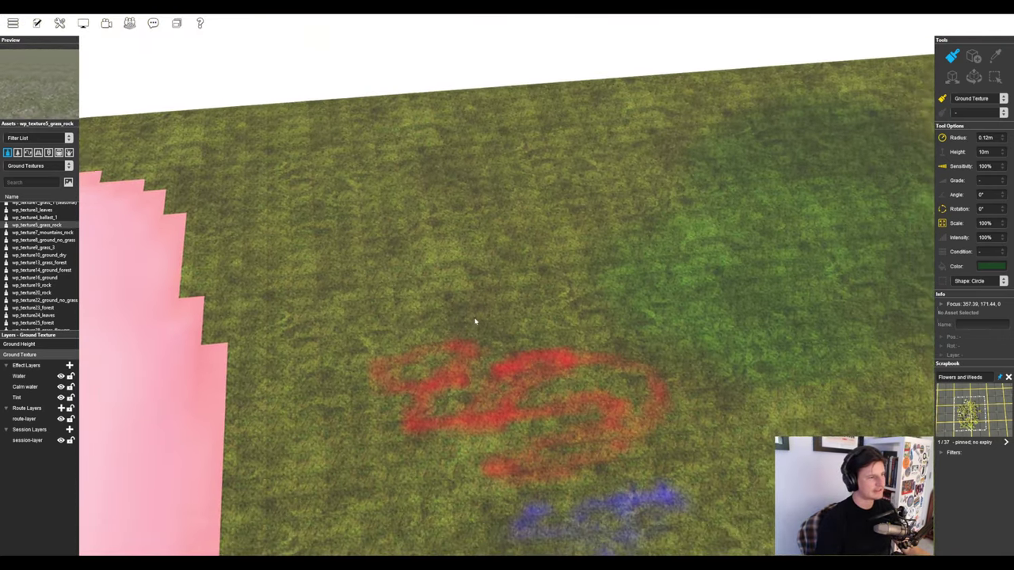
{"action": "scroll", "coordinate": [474, 245], "scroll_direction": "up", "scroll_amount": 10}
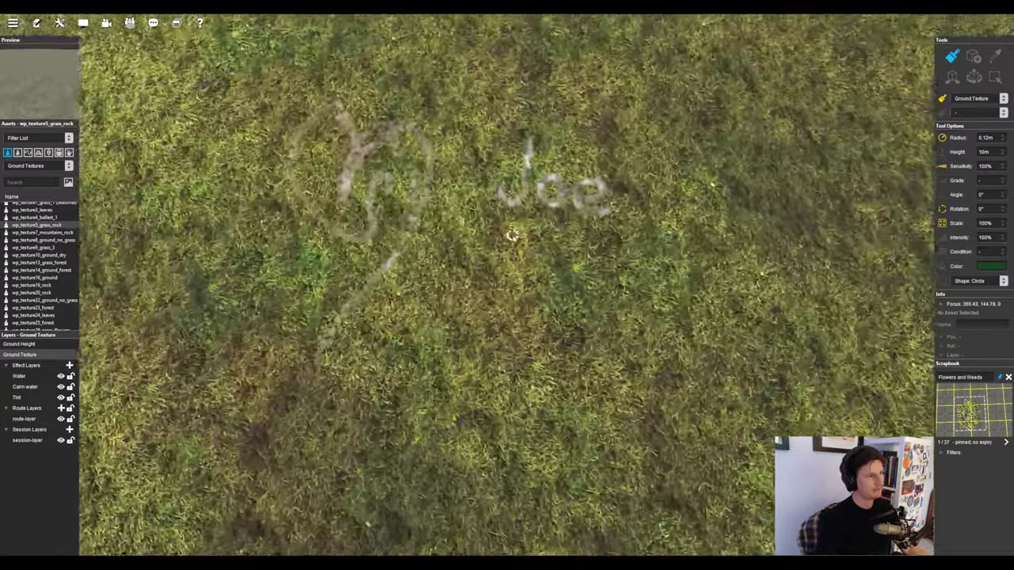
{"action": "right_click_drag", "start_coordinate": [511, 236], "coordinate": [529, 358]}
{"action": "scroll", "coordinate": [523, 236], "scroll_direction": "up", "scroll_amount": 10}
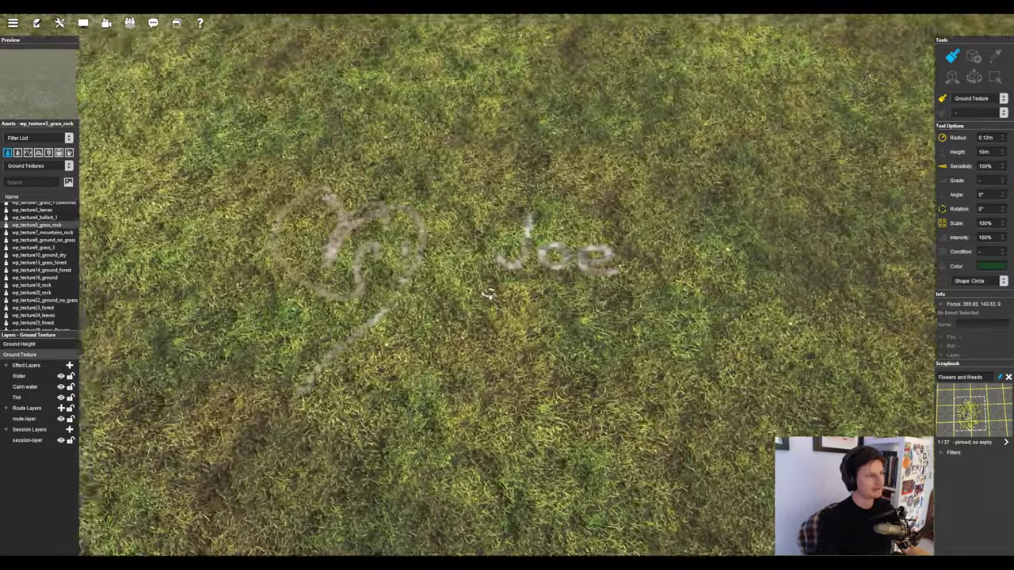
{"action": "scroll", "coordinate": [570, 301], "scroll_direction": "down", "scroll_amount": 10}
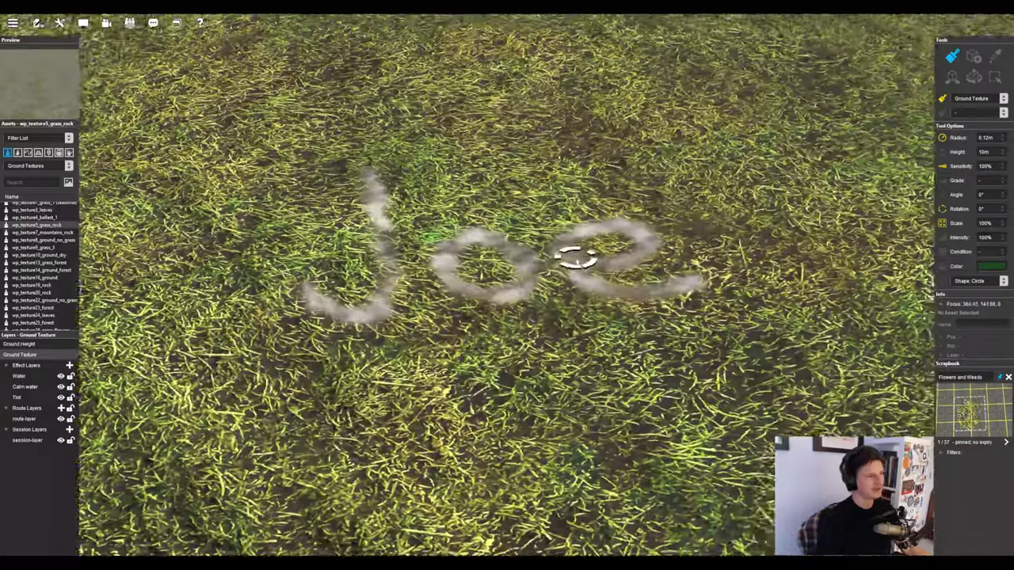
{"action": "scroll", "coordinate": [549, 270], "scroll_direction": "down", "scroll_amount": 10}
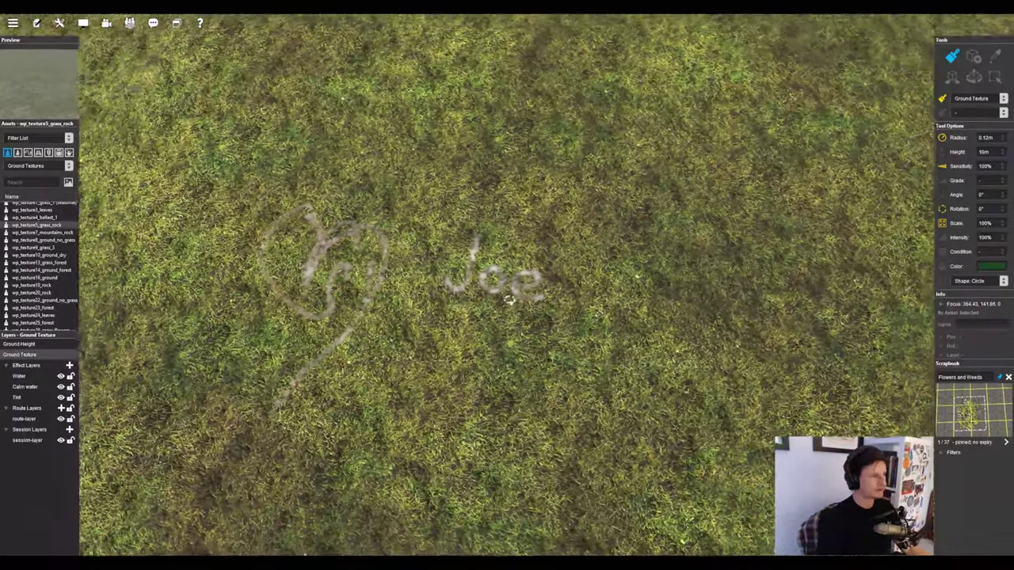
{"action": "scroll", "coordinate": [580, 323], "scroll_direction": "down", "scroll_amount": 5}
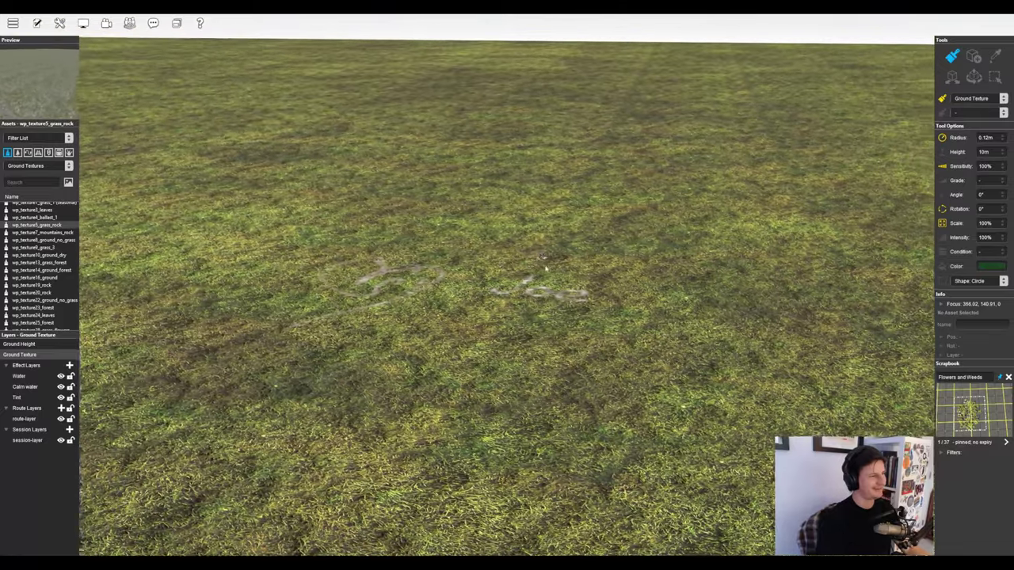
{"action": "scroll", "coordinate": [574, 277], "scroll_direction": "up", "scroll_amount": 6}
{"action": "right_click_drag", "start_coordinate": [578, 281], "coordinate": [557, 270]}
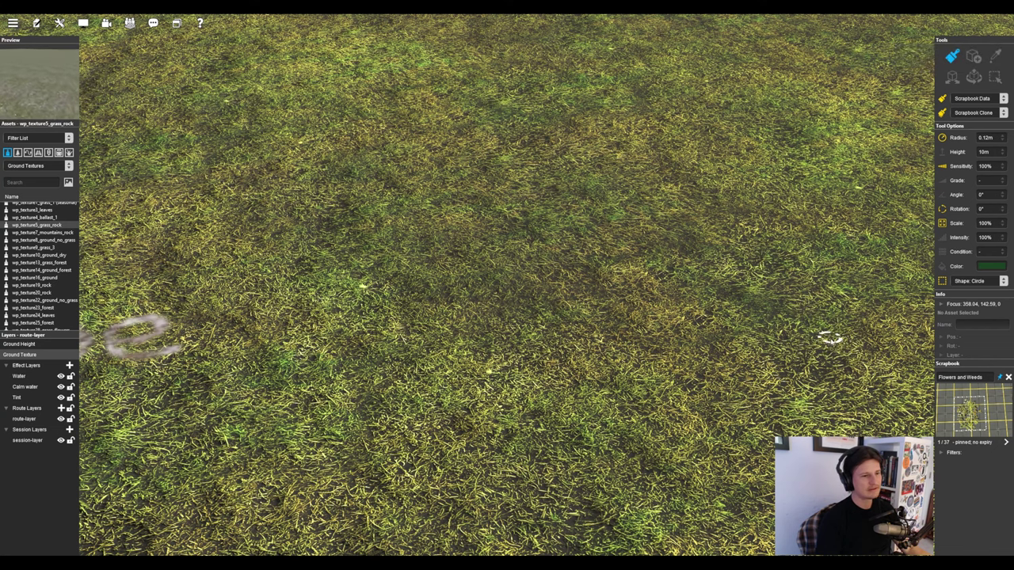
Step: Browse the scrapbook to the Turnout Medium LH entry for use with the Scrapbook Data brush in Scrapbook Clone mode
{"action": "scroll", "coordinate": [548, 306], "scroll_direction": "down", "scroll_amount": 4}
{"action": "mouse_move", "coordinate": [591, 353]}
{"action": "right_mouse_down"}
{"action": "mouse_move", "coordinate": [399, 230]}
{"action": "mouse_move", "coordinate": [449, 269]}
{"action": "mouse_move", "coordinate": [484, 228]}
{"action": "right_mouse_up"}
{"action": "scroll", "coordinate": [507, 269], "scroll_direction": "down", "scroll_amount": 4}
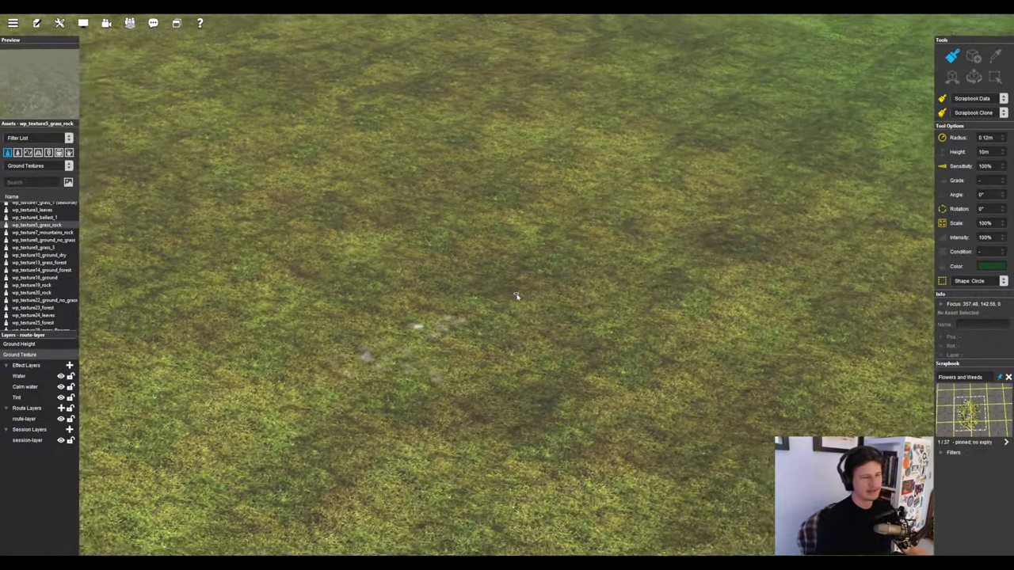
{"action": "mouse_move", "coordinate": [517, 296]}
{"action": "right_mouse_down"}
{"action": "mouse_move", "coordinate": [509, 312]}
{"action": "mouse_move", "coordinate": [531, 265]}
{"action": "mouse_move", "coordinate": [571, 255]}
{"action": "mouse_move", "coordinate": [606, 203]}
{"action": "mouse_move", "coordinate": [575, 197]}
{"action": "mouse_move", "coordinate": [628, 149]}
{"action": "mouse_move", "coordinate": [509, 179]}
{"action": "mouse_move", "coordinate": [469, 204]}
{"action": "mouse_move", "coordinate": [528, 200]}
{"action": "mouse_move", "coordinate": [586, 261]}
{"action": "right_mouse_up"}
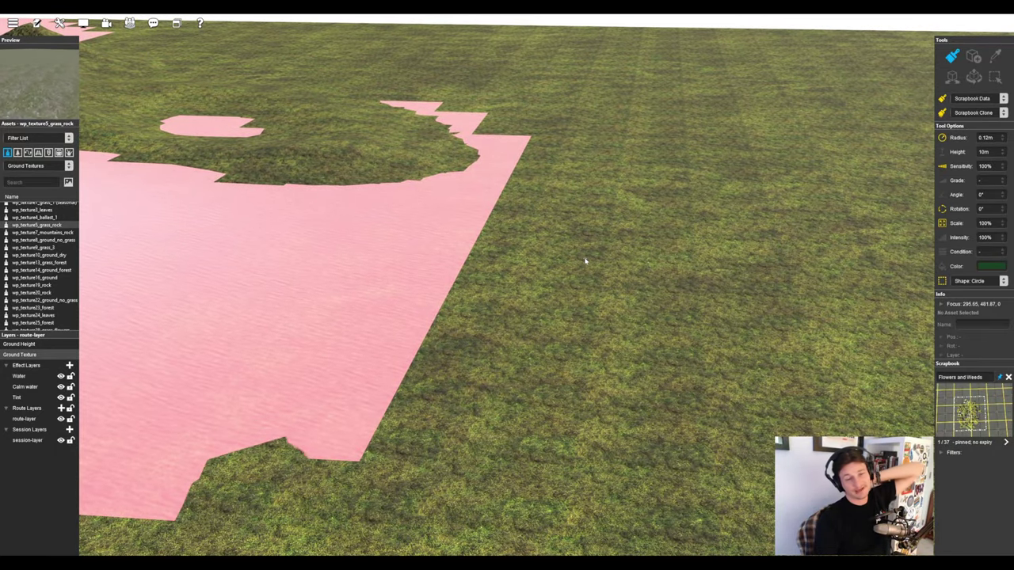
{"action": "middle_click_drag", "start_coordinate": [587, 253], "coordinate": [542, 290]}
{"action": "key", "text": "Right"}
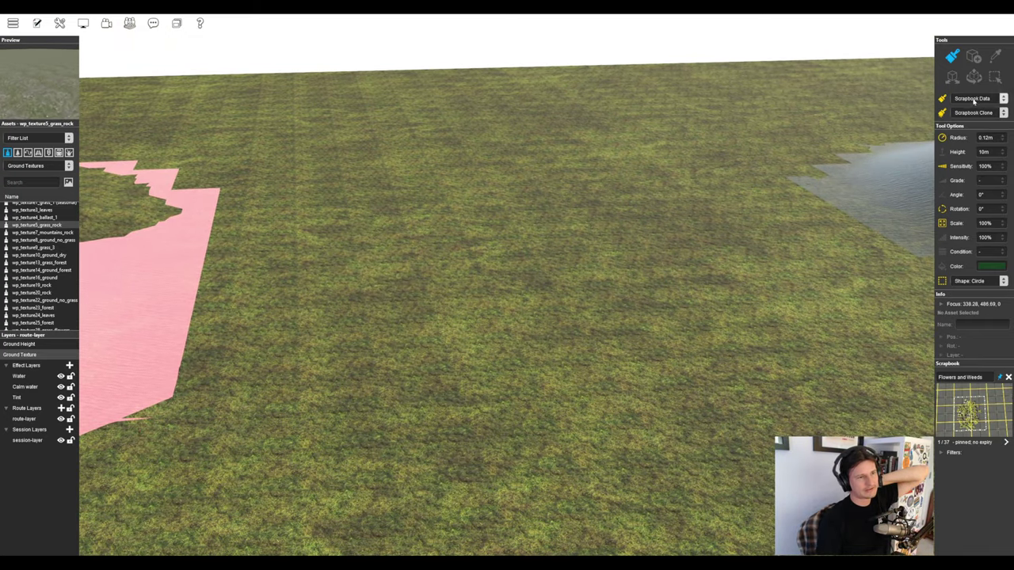
{"action": "left_click", "coordinate": [1005, 446]}
{"action": "left_click", "coordinate": [1005, 445]}
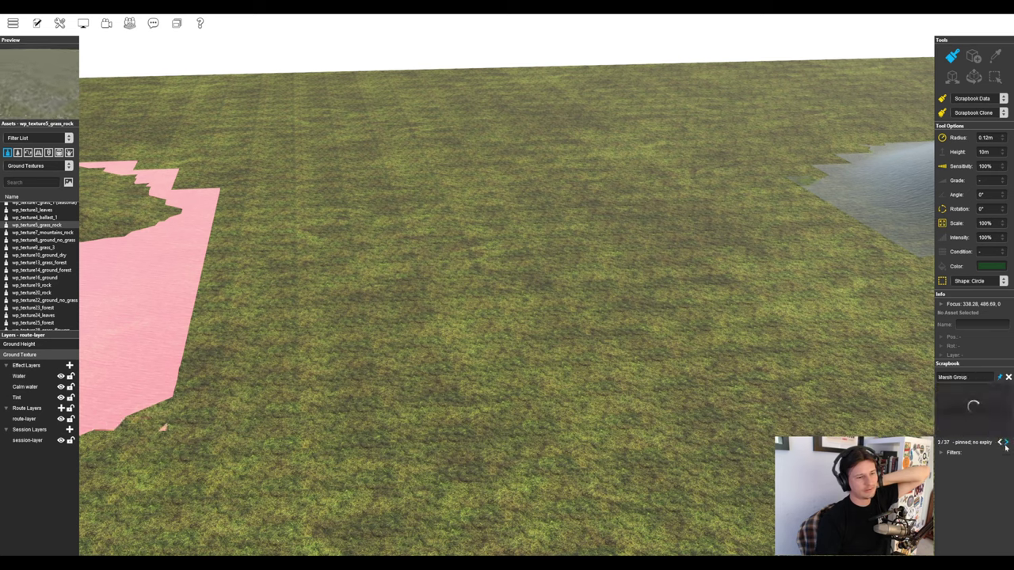
{"action": "left_click", "coordinate": [1006, 445]}
{"action": "left_click", "coordinate": [1006, 445]}
{"action": "left_click", "coordinate": [1005, 445]}
{"action": "left_click", "coordinate": [1006, 445]}
{"action": "left_click", "coordinate": [1006, 445]}
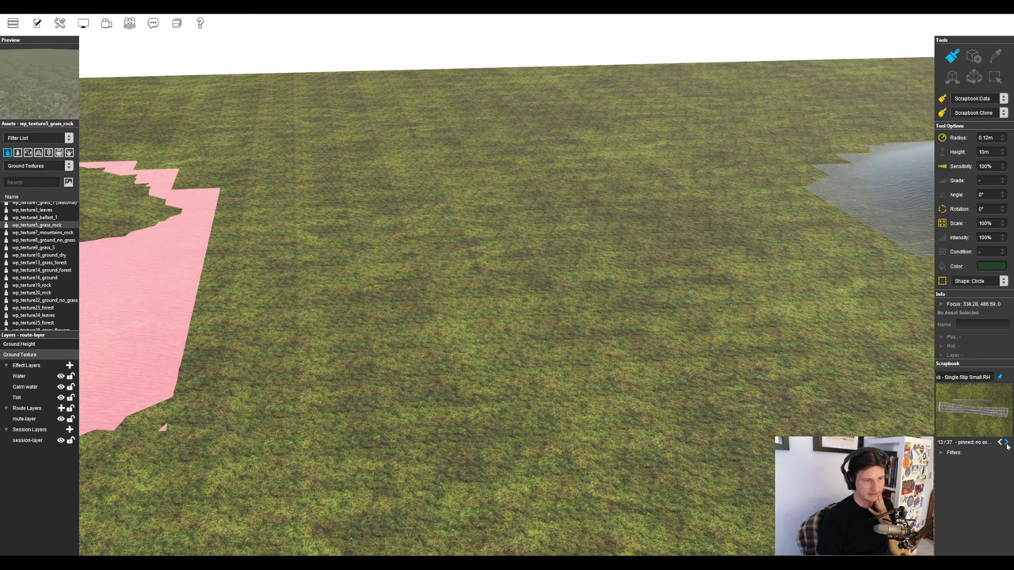
{"action": "left_click", "coordinate": [1000, 445]}
Step: Set the brush radius to 18.12m and clone the Turnout Medium LH scrapbook onto the grass between the pink area and the lake
{"action": "right_click", "coordinate": [572, 277]}
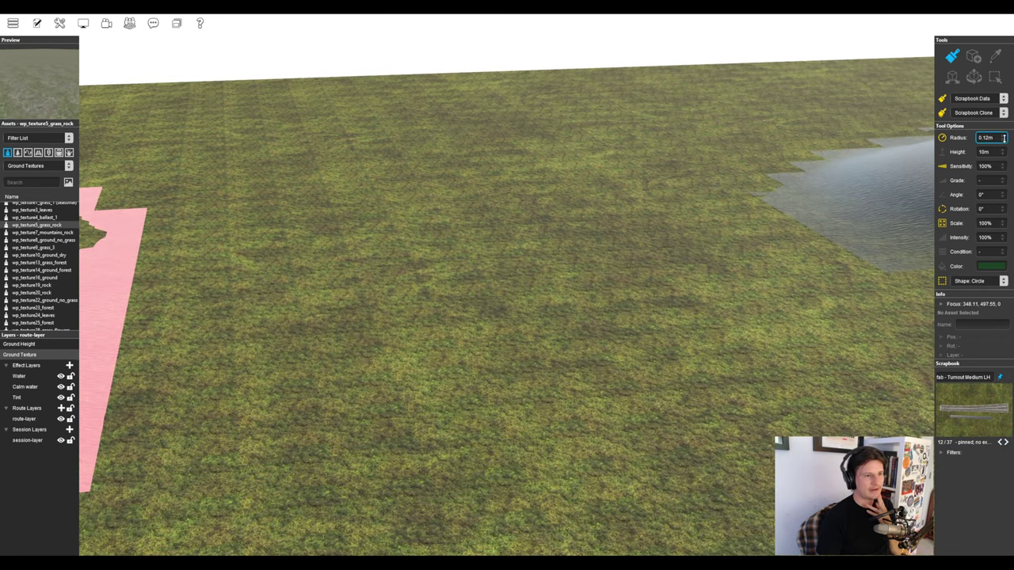
{"action": "left_click", "coordinate": [488, 314]}
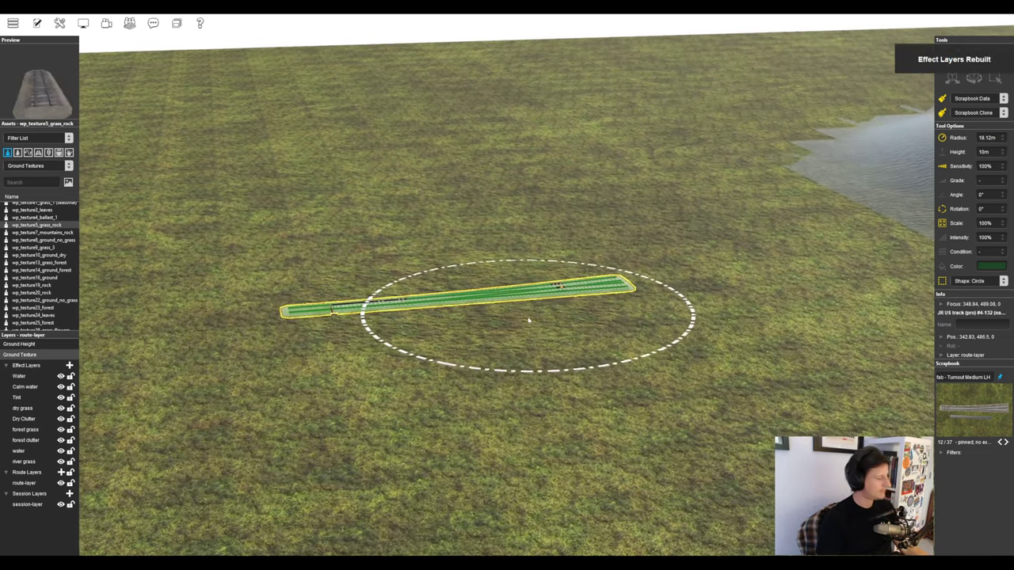
{"action": "right_click_drag", "start_coordinate": [472, 310], "coordinate": [502, 288]}
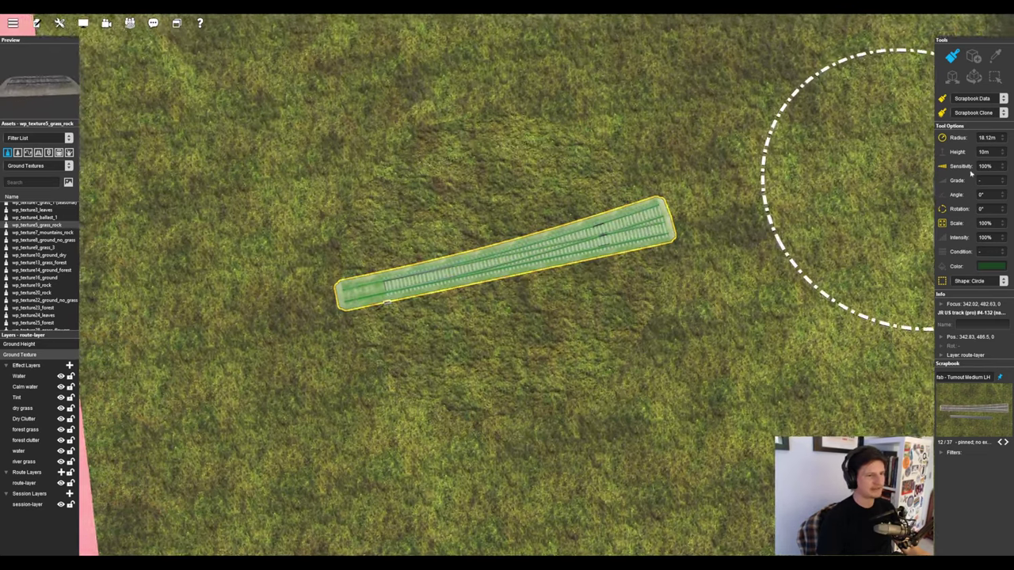
Step: Set the scale to 400% and the radius to 86.12m, and clone an enlarged turnout onto the grass behind the first one
{"action": "right_click_drag", "start_coordinate": [832, 150], "coordinate": [774, 161]}
{"action": "right_click", "coordinate": [773, 179]}
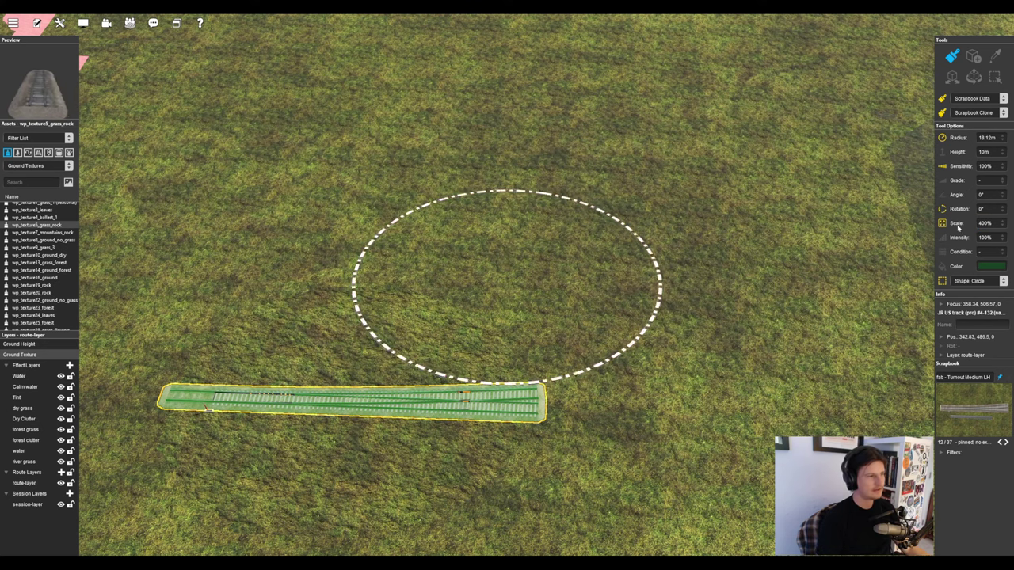
{"action": "mouse_move", "coordinate": [481, 222]}
{"action": "right_mouse_down"}
{"action": "mouse_move", "coordinate": [781, 159]}
{"action": "mouse_move", "coordinate": [849, 430]}
{"action": "mouse_move", "coordinate": [941, 454]}
{"action": "right_mouse_up"}
{"action": "mouse_move", "coordinate": [474, 195]}
{"action": "right_mouse_down"}
{"action": "mouse_move", "coordinate": [468, 301]}
{"action": "mouse_move", "coordinate": [519, 338]}
{"action": "mouse_move", "coordinate": [923, 140]}
{"action": "right_mouse_up"}
{"action": "scroll", "coordinate": [468, 301], "scroll_direction": "down", "scroll_amount": 5}
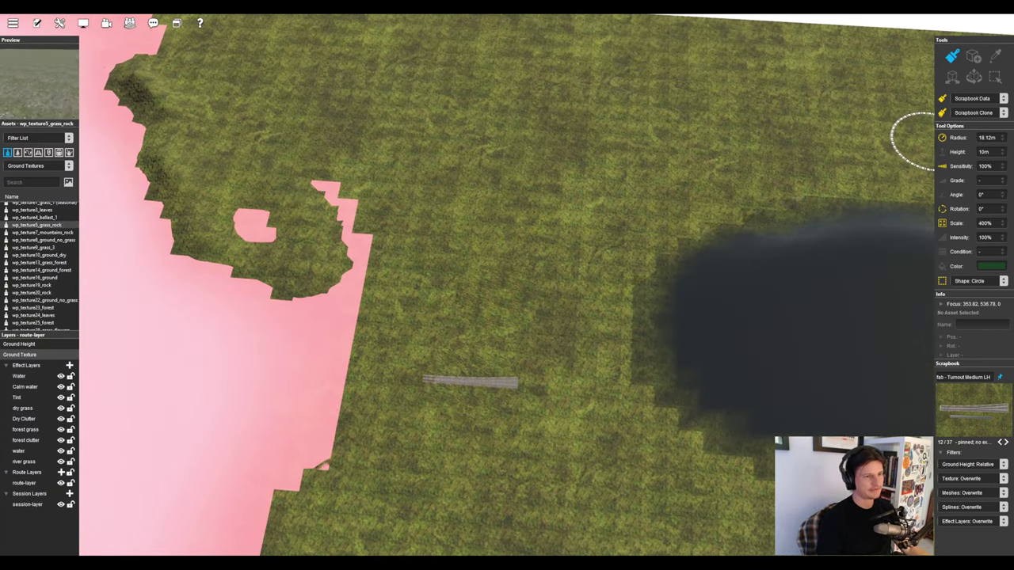
{"action": "left_click", "coordinate": [514, 205]}
{"action": "scroll", "coordinate": [546, 285], "scroll_direction": "up", "scroll_amount": 5}
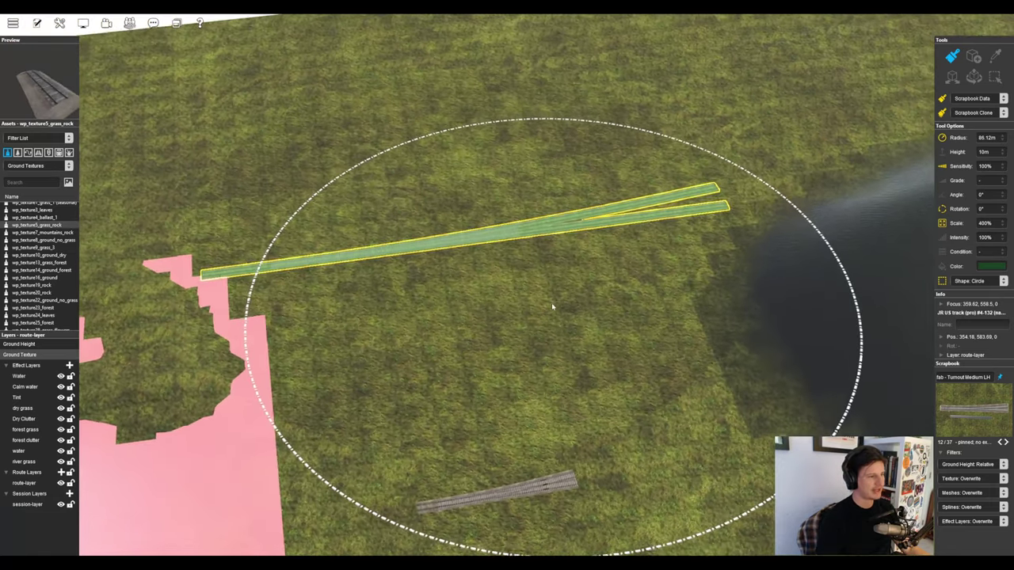
{"action": "key", "text": "Right"}
{"action": "key", "text": "Left"}
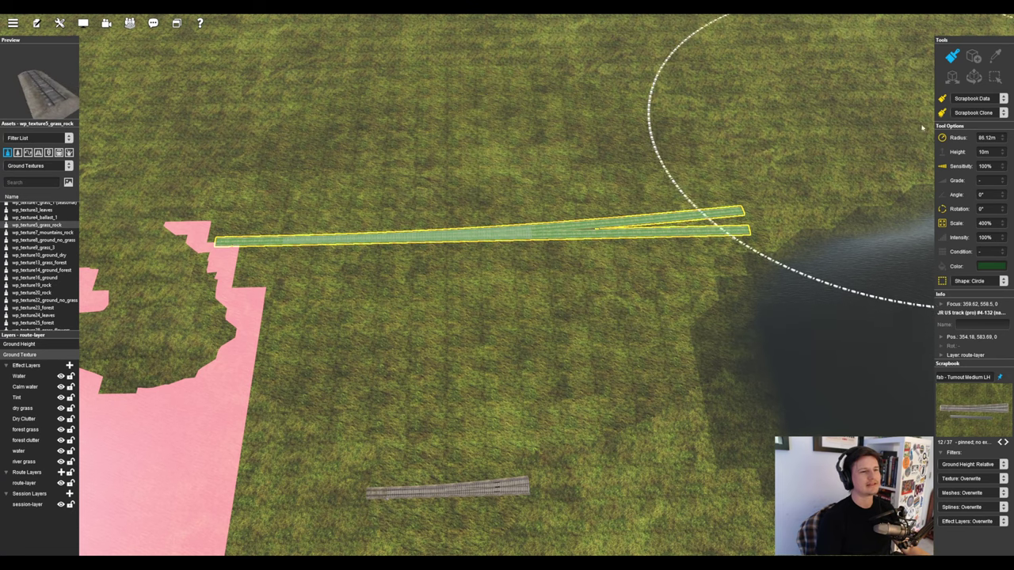
Step: Switch to Scrapbook Brush and paint the turnout scrapbook over the grass between the lake and the blue tint with the 86.12m radius
{"action": "right_click", "coordinate": [529, 401]}
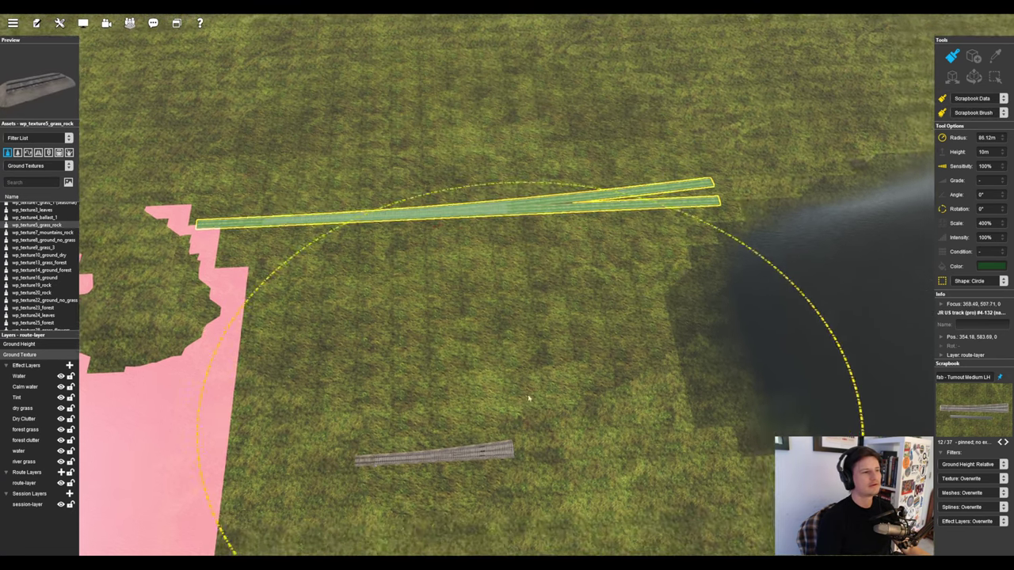
{"action": "right_click", "coordinate": [520, 425]}
{"action": "left_click", "coordinate": [542, 323]}
{"action": "key", "text": "Right"}
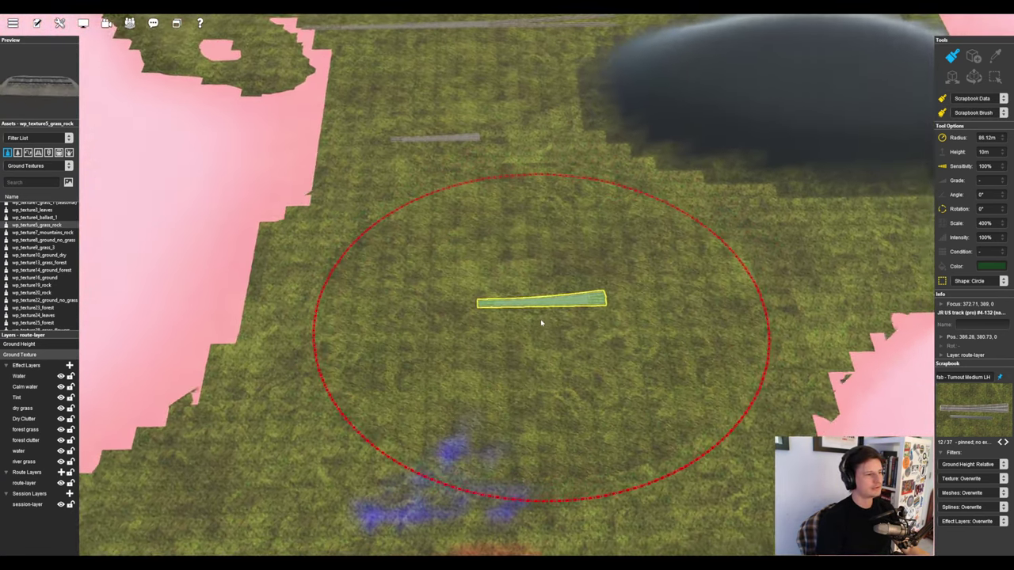
{"action": "right_click", "coordinate": [569, 247]}
{"action": "key", "text": "Up"}
{"action": "left_click", "coordinate": [484, 214]}
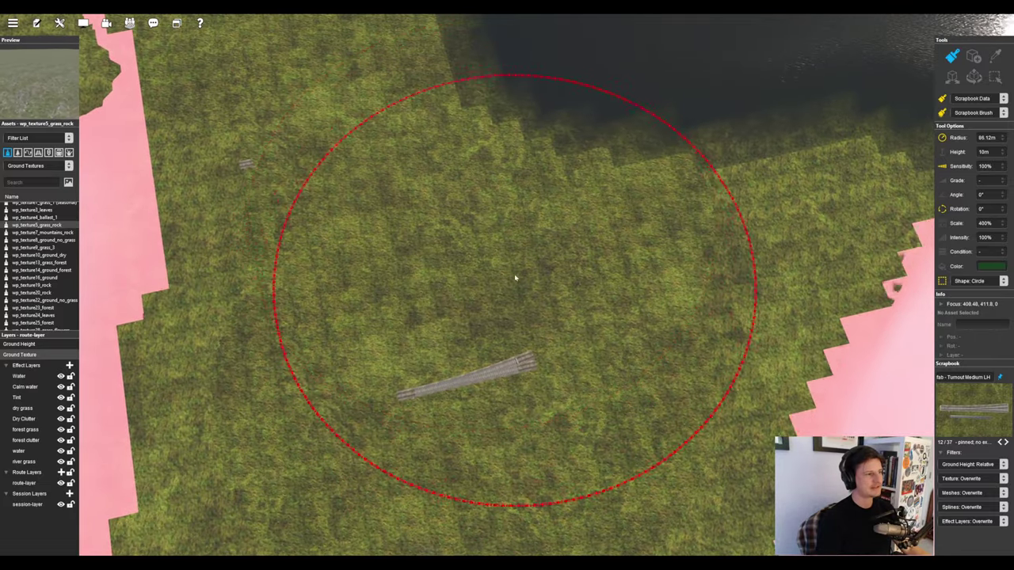
{"action": "right_click", "coordinate": [409, 165]}
{"action": "key", "text": "Left"}
{"action": "key", "text": "Down"}
{"action": "scroll", "coordinate": [460, 253], "scroll_direction": "up", "scroll_amount": 3}
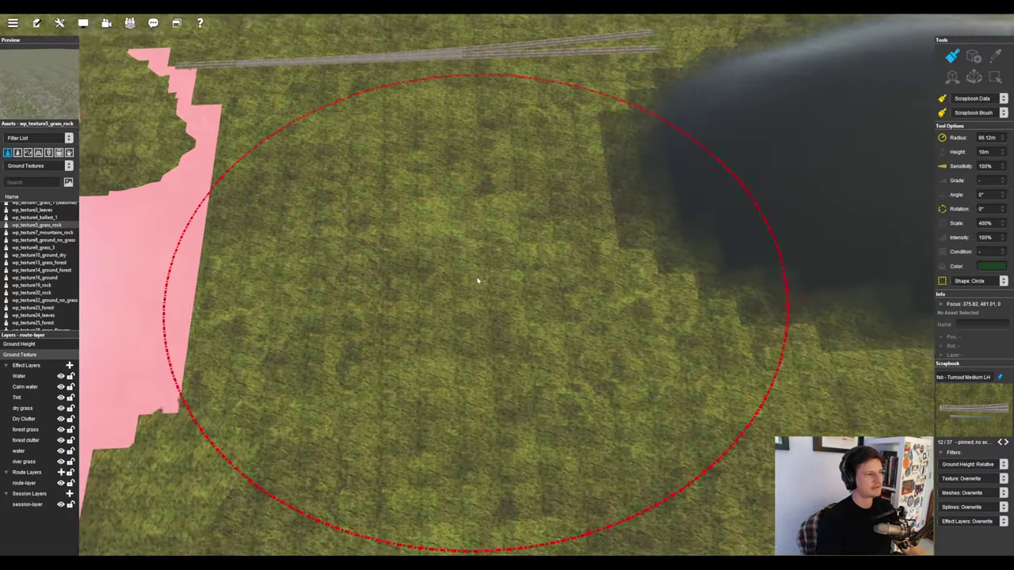
Step: Continue brushing the turnout scrapbook around the grass and across the area behind the enlarged turnout
{"action": "right_click", "coordinate": [542, 387]}
{"action": "right_click", "coordinate": [532, 411]}
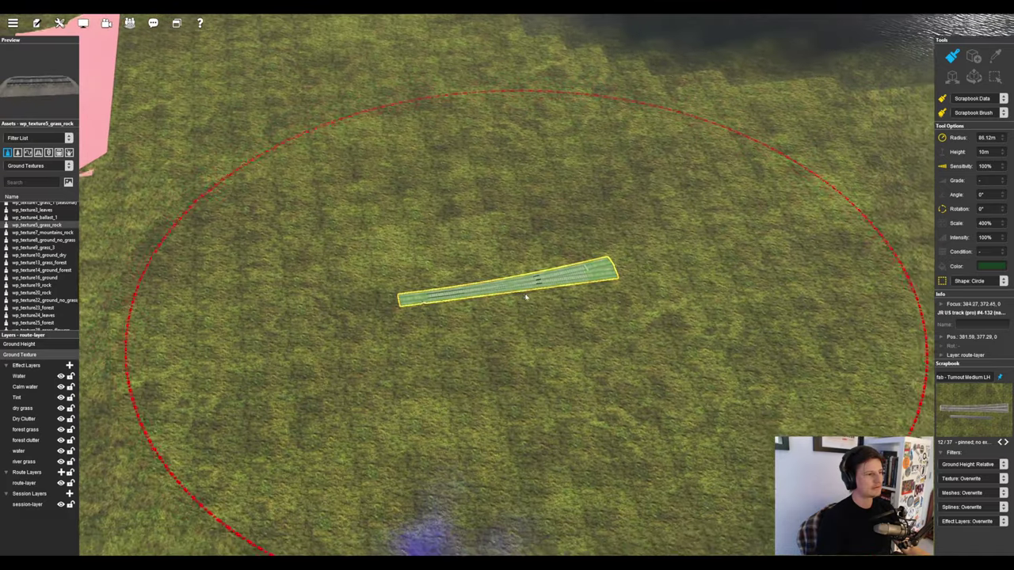
{"action": "scroll", "coordinate": [546, 325], "scroll_direction": "down", "scroll_amount": 3}
{"action": "key", "text": "Down"}
{"action": "right_click", "coordinate": [532, 130]}
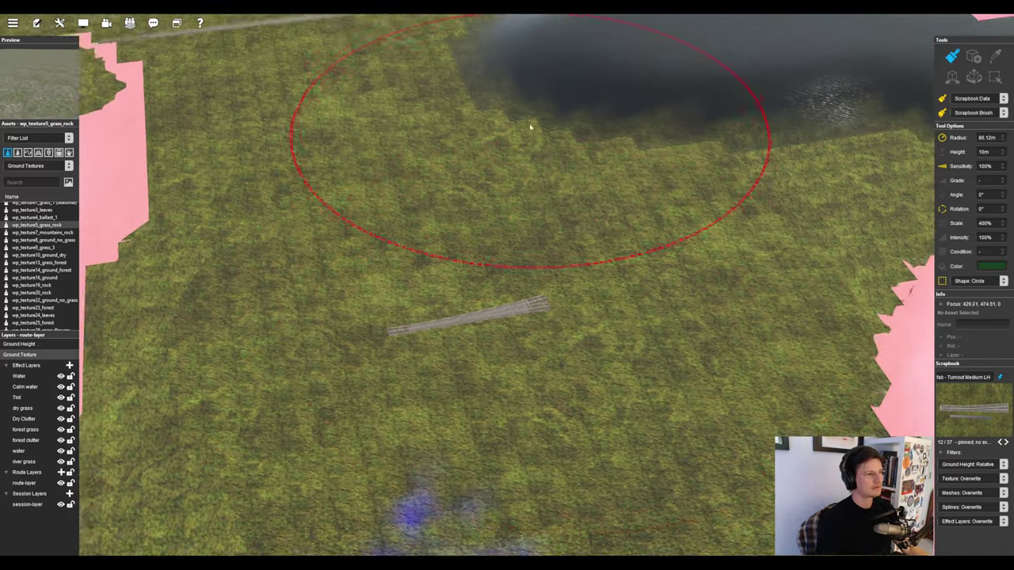
{"action": "right_click", "coordinate": [426, 135]}
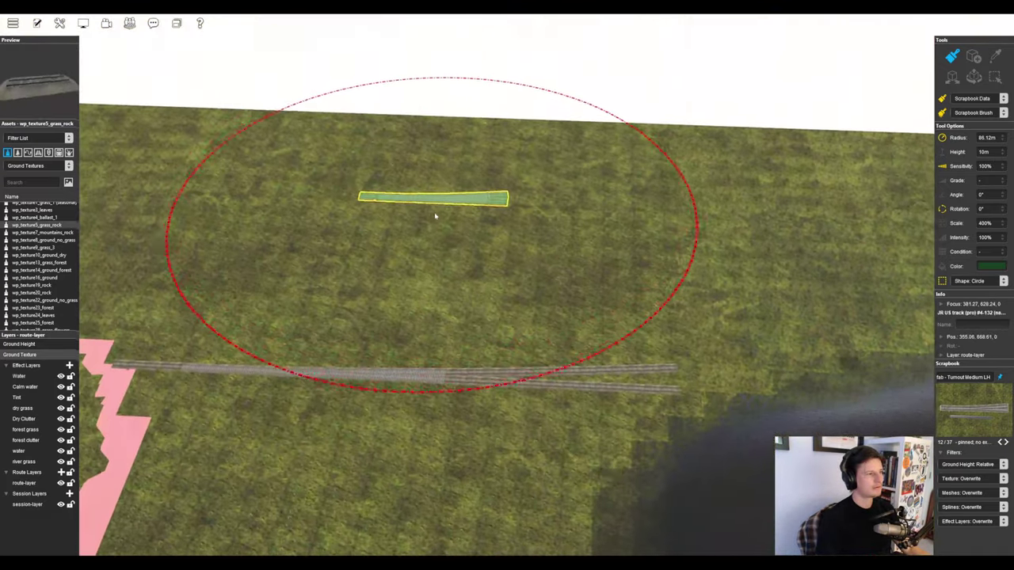
{"action": "right_click", "coordinate": [434, 215]}
{"action": "key", "text": "Left"}
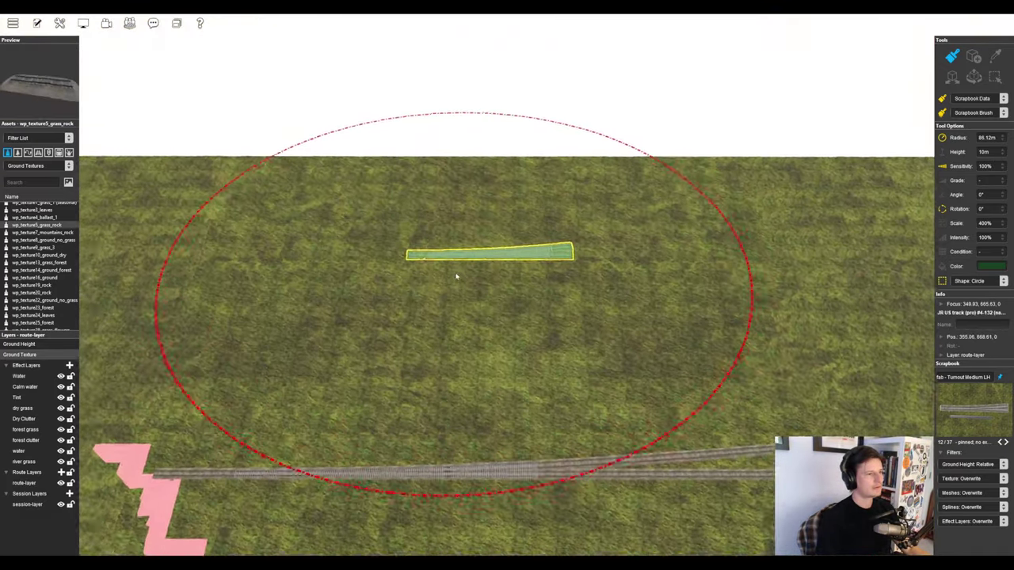
Step: Reduce the brush radius to 40.12m and paint another turnout farther along the terrain's far edge
{"action": "scroll", "coordinate": [457, 276], "scroll_direction": "up", "scroll_amount": 2}
{"action": "left_click_drag", "start_coordinate": [1001, 136], "coordinate": [1001, 140]}
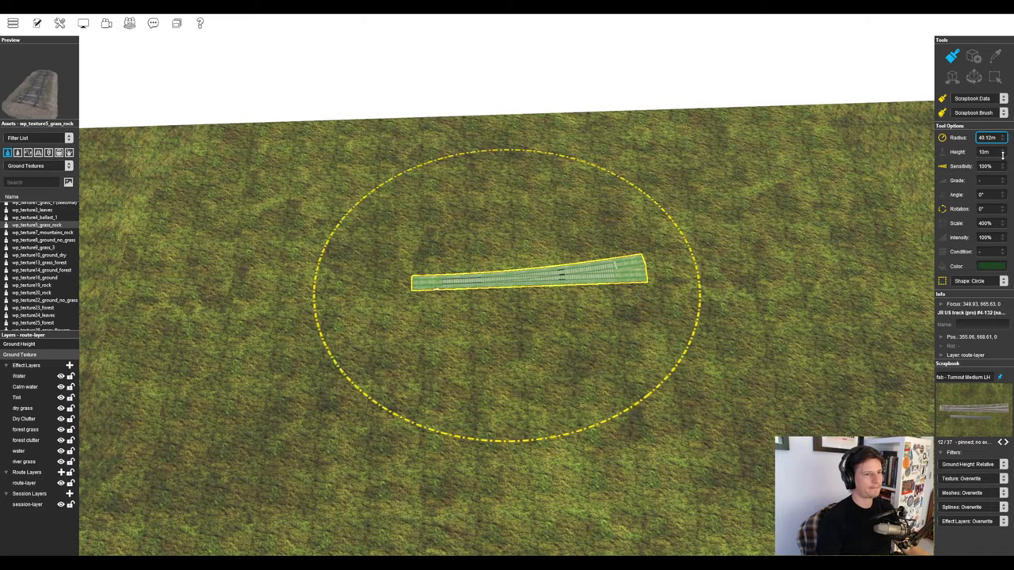
{"action": "right_click", "coordinate": [645, 264]}
{"action": "right_click", "coordinate": [676, 259]}
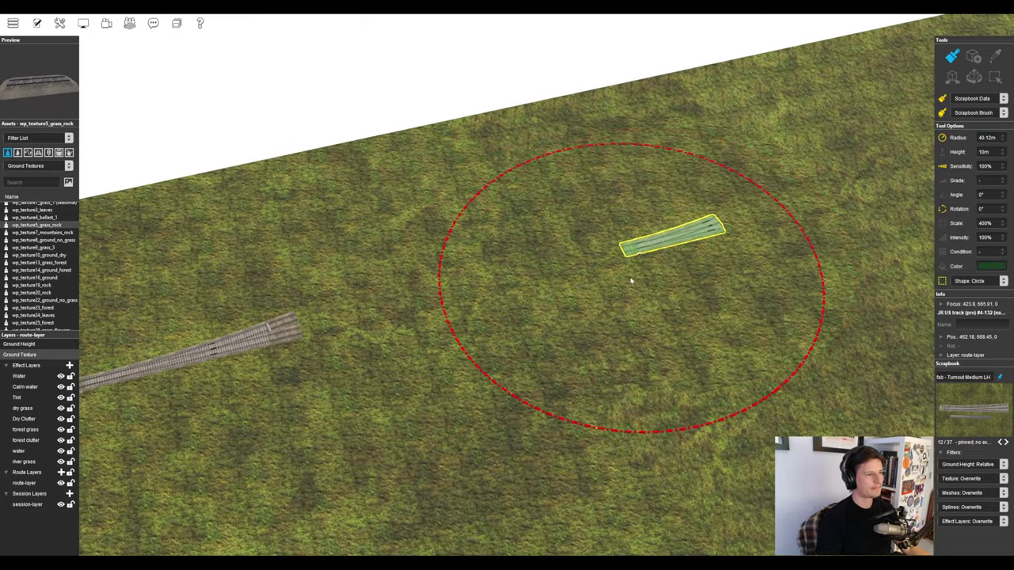
{"action": "right_click", "coordinate": [566, 278]}
{"action": "key", "text": "Left"}
{"action": "right_click", "coordinate": [581, 294]}
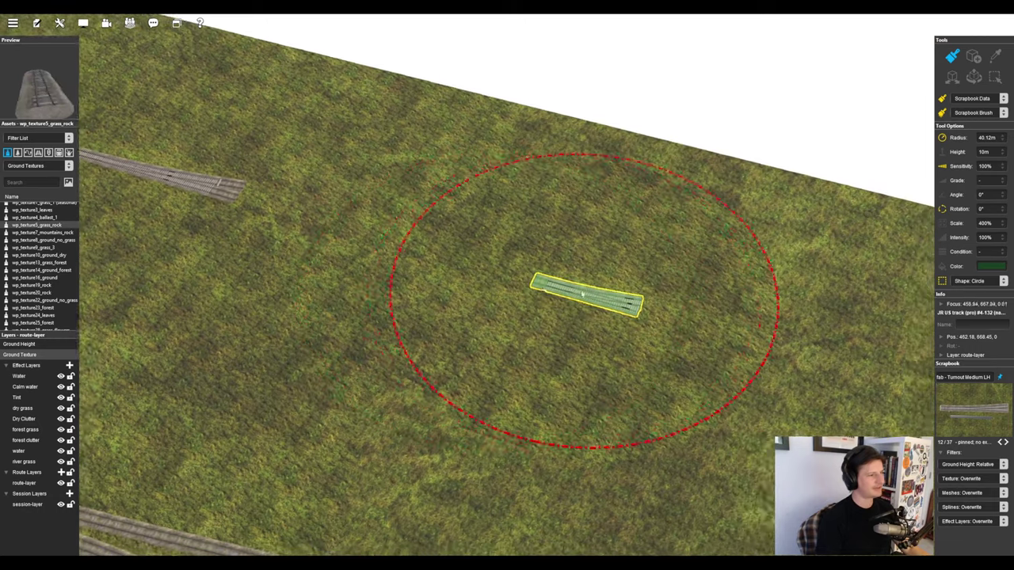
{"action": "right_click", "coordinate": [580, 295]}
{"action": "scroll", "coordinate": [567, 306], "scroll_direction": "up", "scroll_amount": 3}
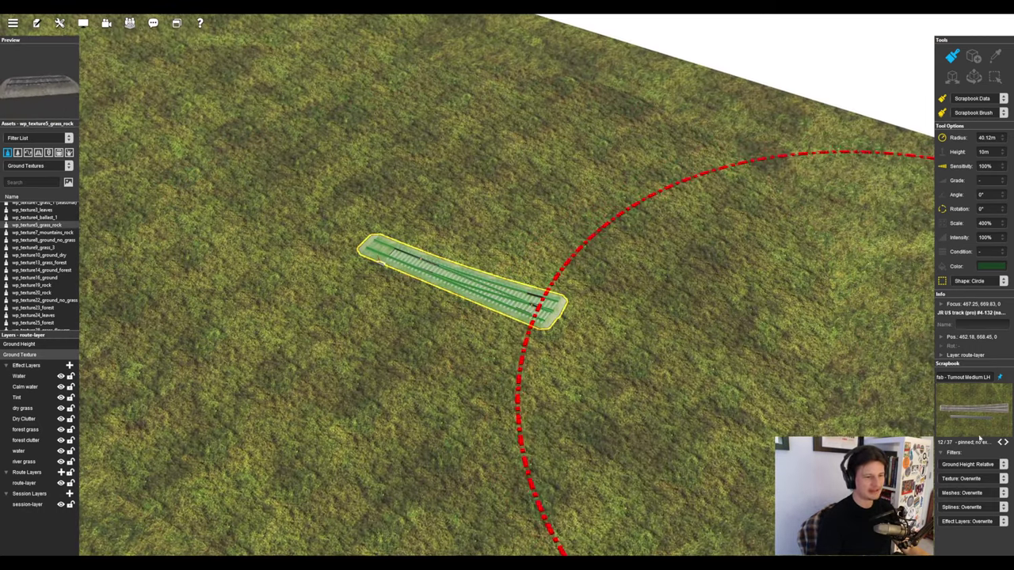
Step: Browse the pinned scrapbooks and choose the 10 Track Yard Ladder LH scrapbook
{"action": "left_click", "coordinate": [1006, 444]}
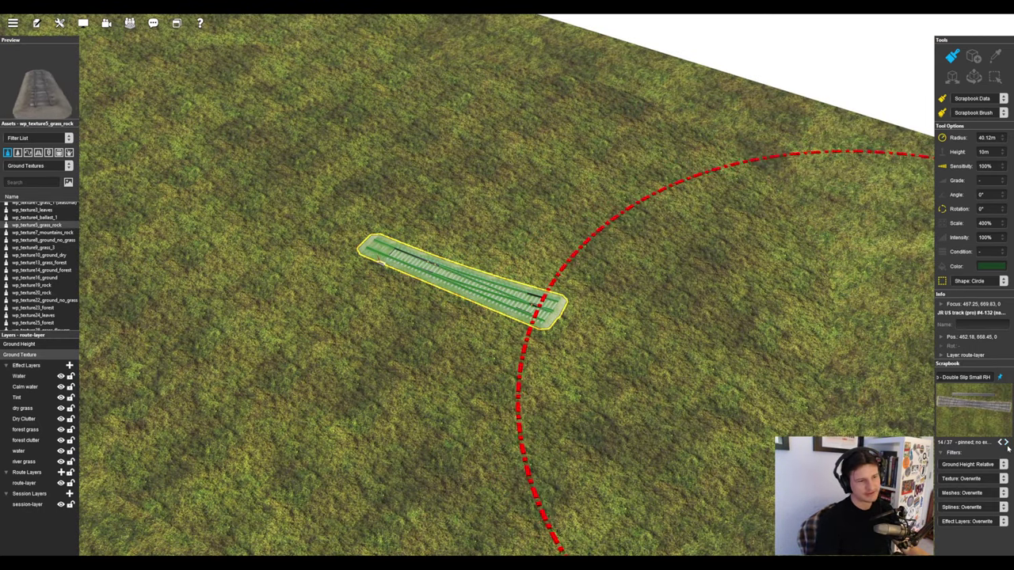
{"action": "left_click", "coordinate": [1008, 443]}
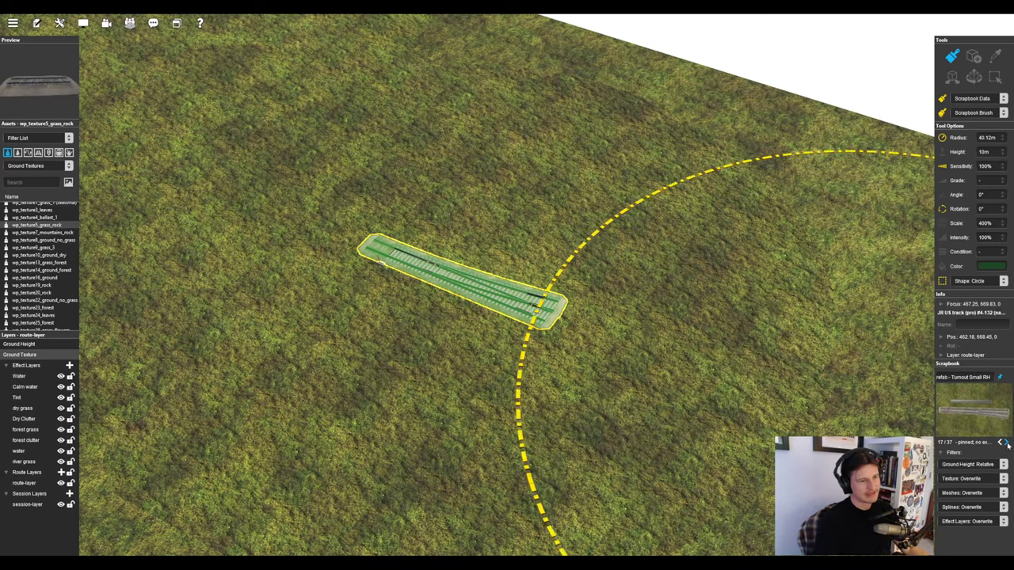
{"action": "right_click", "coordinate": [348, 277]}
{"action": "key", "text": "Left"}
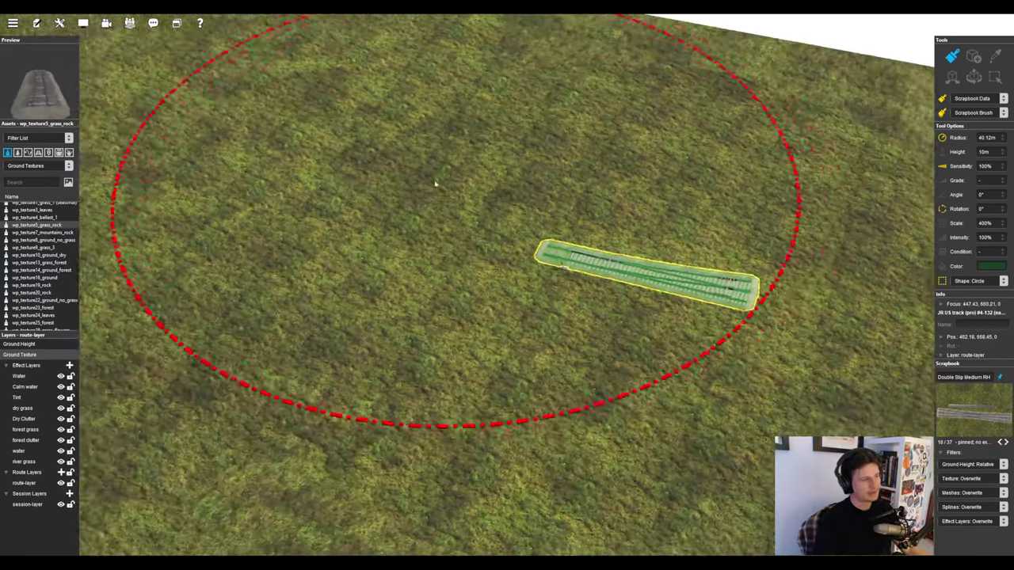
{"action": "scroll", "coordinate": [499, 222], "scroll_direction": "down", "scroll_amount": 3}
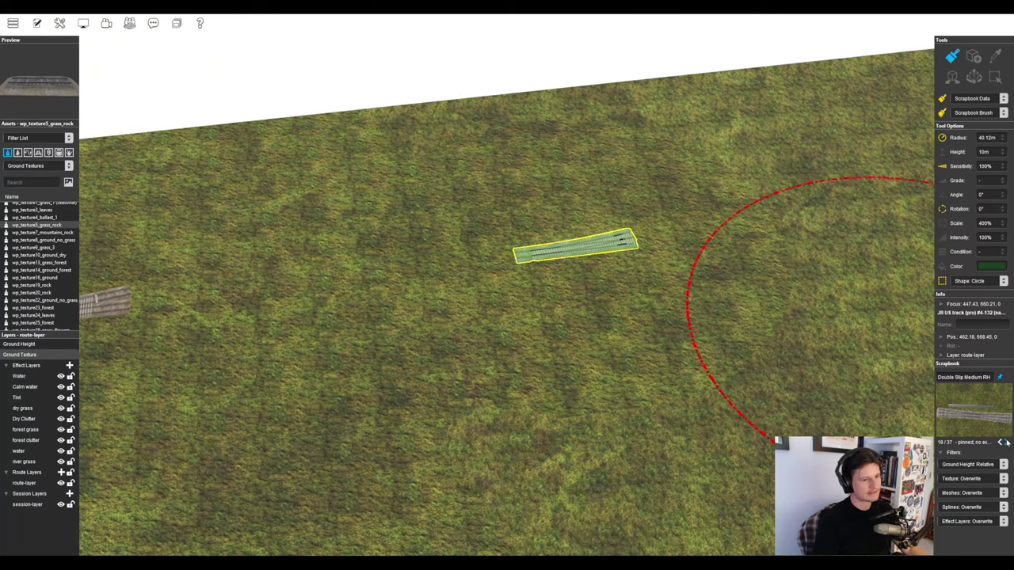
{"action": "left_click", "coordinate": [1007, 444]}
{"action": "left_click", "coordinate": [1007, 443]}
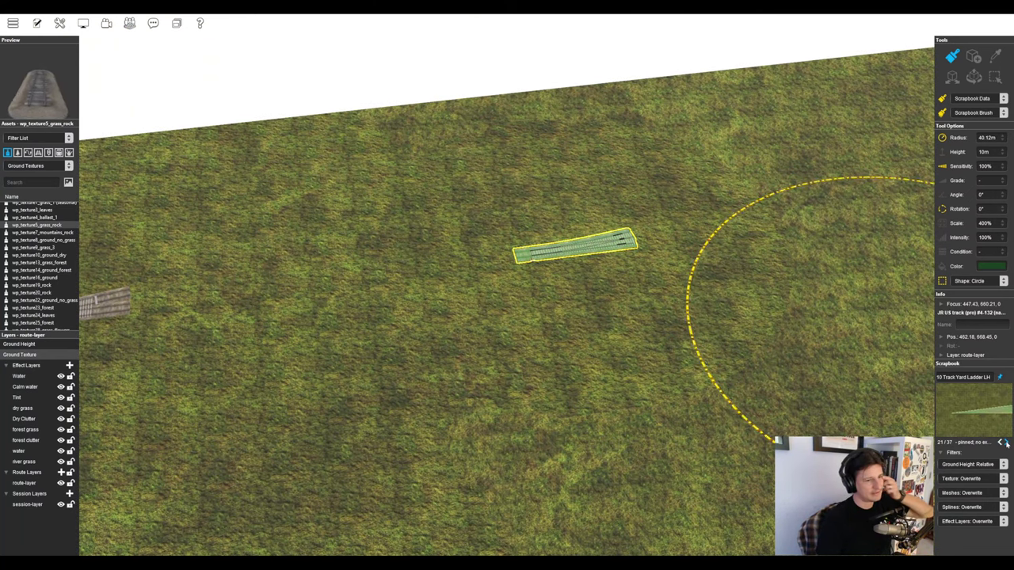
Step: Add a new baseboard beyond the terrain's far edge using a marquee drawn across that edge
{"action": "right_click", "coordinate": [401, 316]}
{"action": "scroll", "coordinate": [491, 324], "scroll_direction": "down", "scroll_amount": 3}
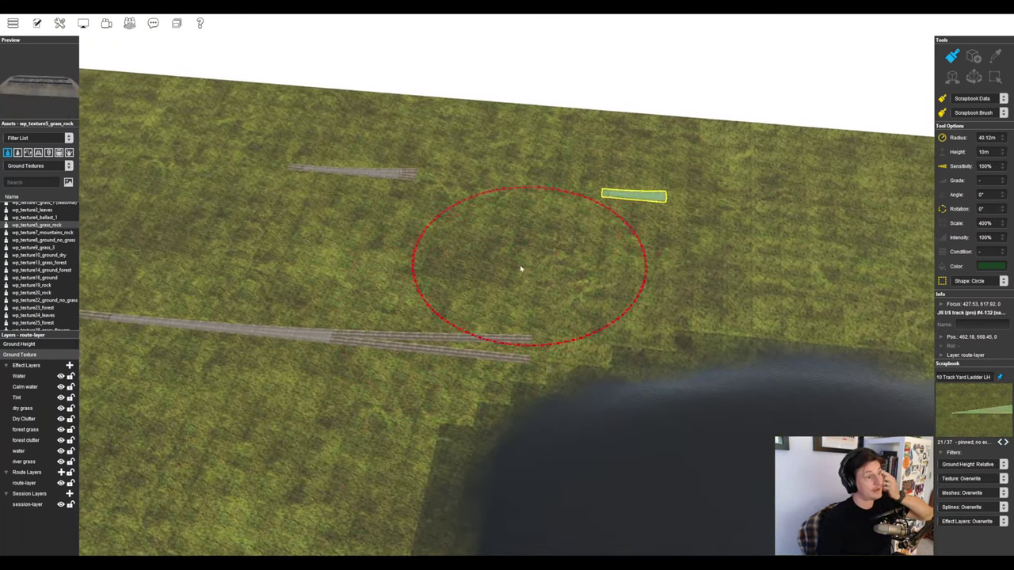
{"action": "scroll", "coordinate": [475, 301], "scroll_direction": "down", "scroll_amount": 3}
{"action": "scroll", "coordinate": [434, 323], "scroll_direction": "down", "scroll_amount": 2}
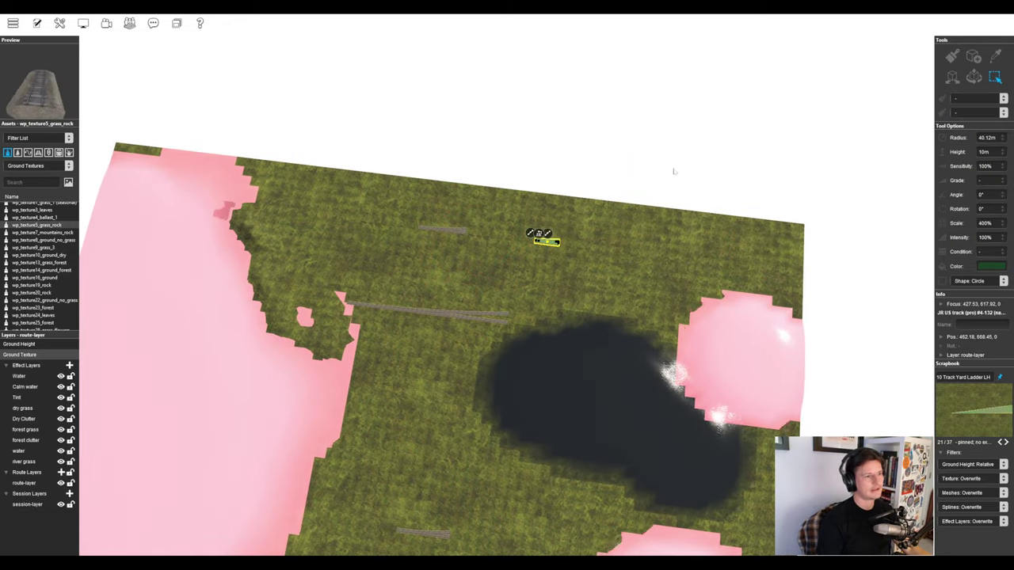
{"action": "right_click", "coordinate": [553, 150]}
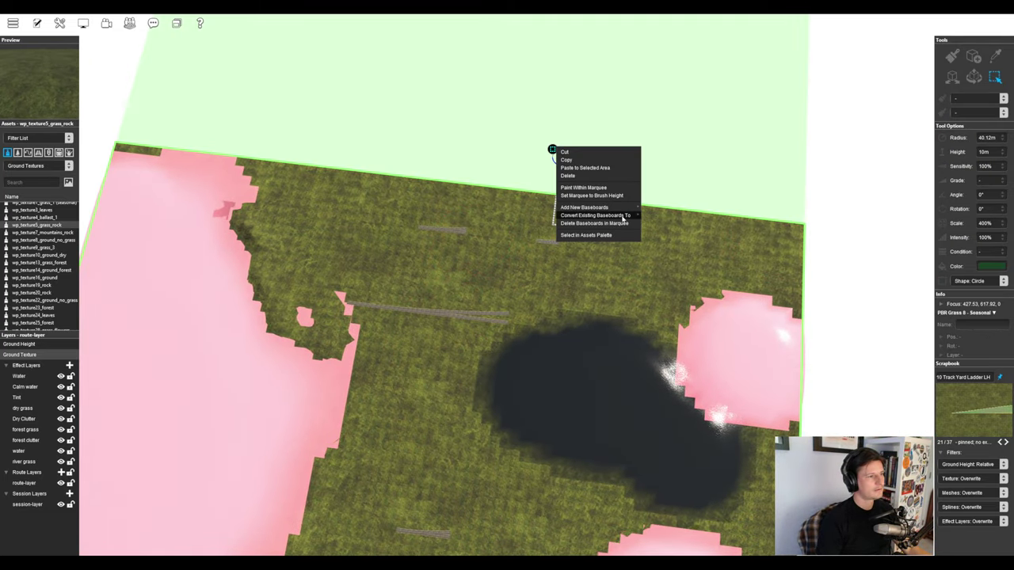
{"action": "left_click", "coordinate": [660, 211]}
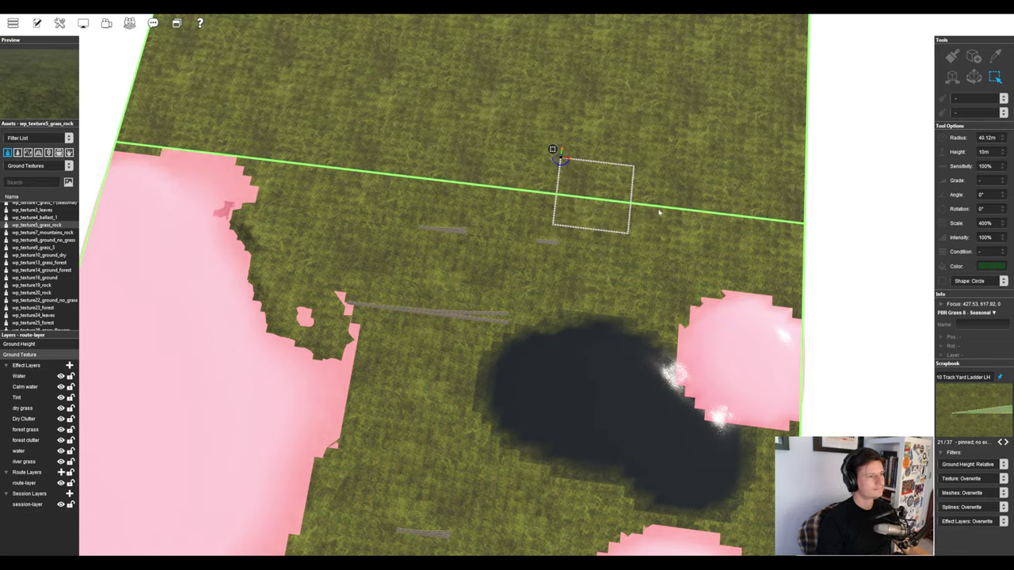
Step: Paint the 10 Track Yard Ladder LH scrapbook onto the new baseboard with Scrapbook Brush at a 40.12m radius
{"action": "right_click_drag", "start_coordinate": [469, 154], "coordinate": [582, 294]}
{"action": "scroll", "coordinate": [582, 294], "scroll_direction": "up", "scroll_amount": 4}
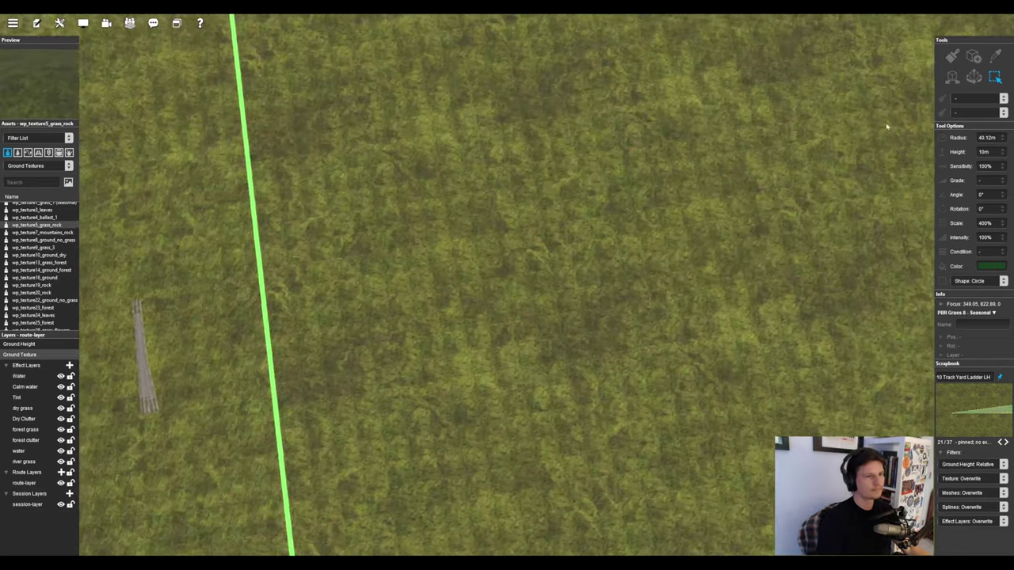
{"action": "left_click", "coordinate": [952, 58]}
{"action": "mouse_move", "coordinate": [665, 326]}
{"action": "right_mouse_down"}
{"action": "mouse_move", "coordinate": [585, 308]}
{"action": "mouse_move", "coordinate": [729, 245]}
{"action": "right_mouse_up"}
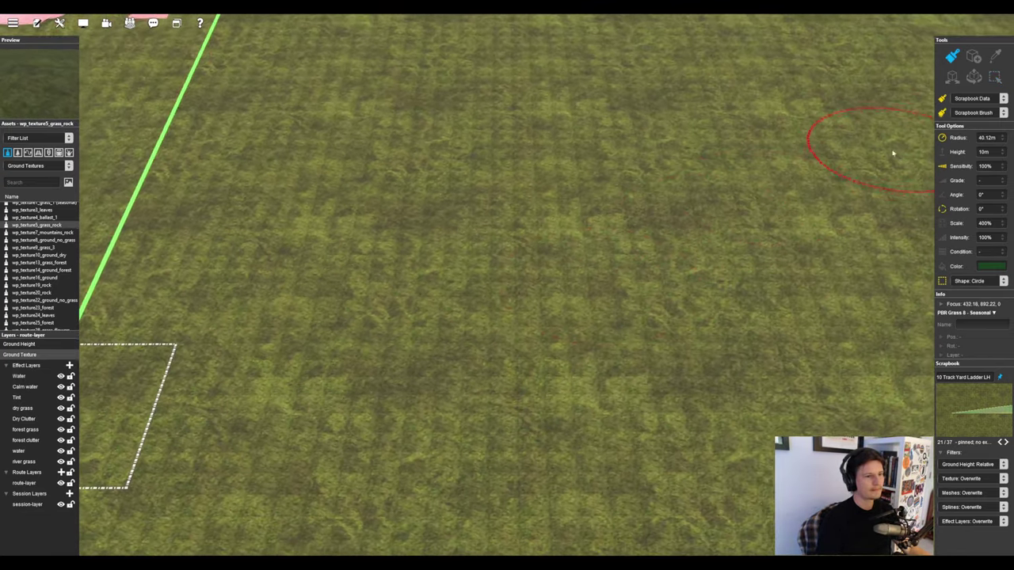
{"action": "right_click", "coordinate": [610, 264]}
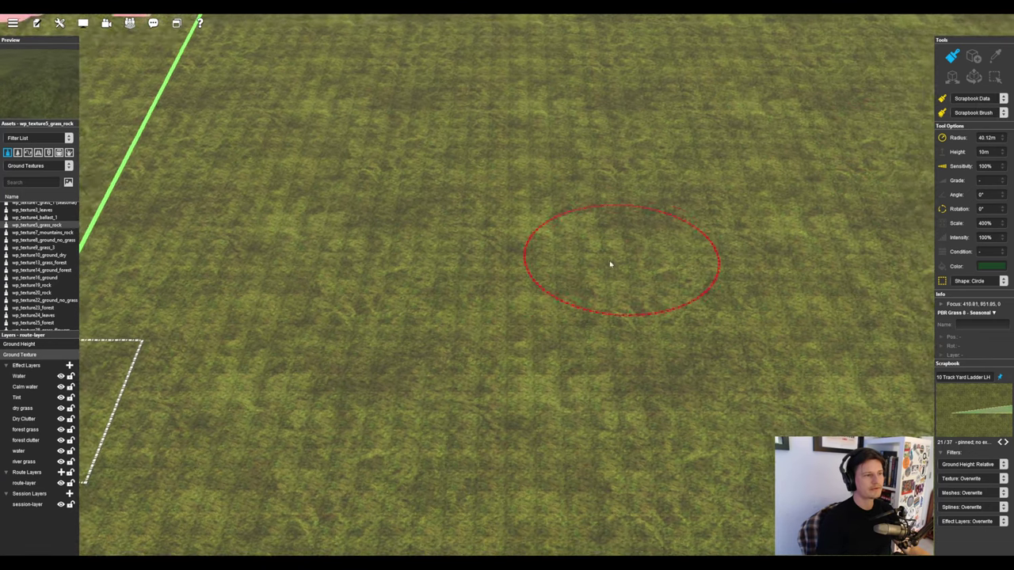
{"action": "right_click", "coordinate": [468, 290]}
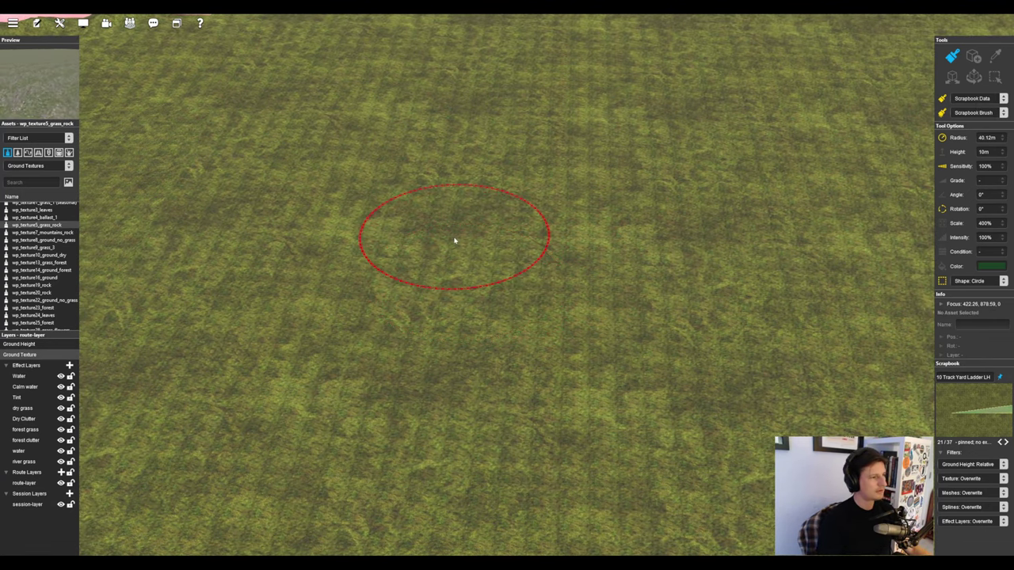
{"action": "left_click", "coordinate": [456, 242]}
Step: Clear the selection on the new yard ladder and examine its tracks and ballast from above and up close
{"action": "right_click", "coordinate": [452, 275]}
{"action": "key", "text": "Left"}
{"action": "scroll", "coordinate": [502, 328], "scroll_direction": "up", "scroll_amount": 4}
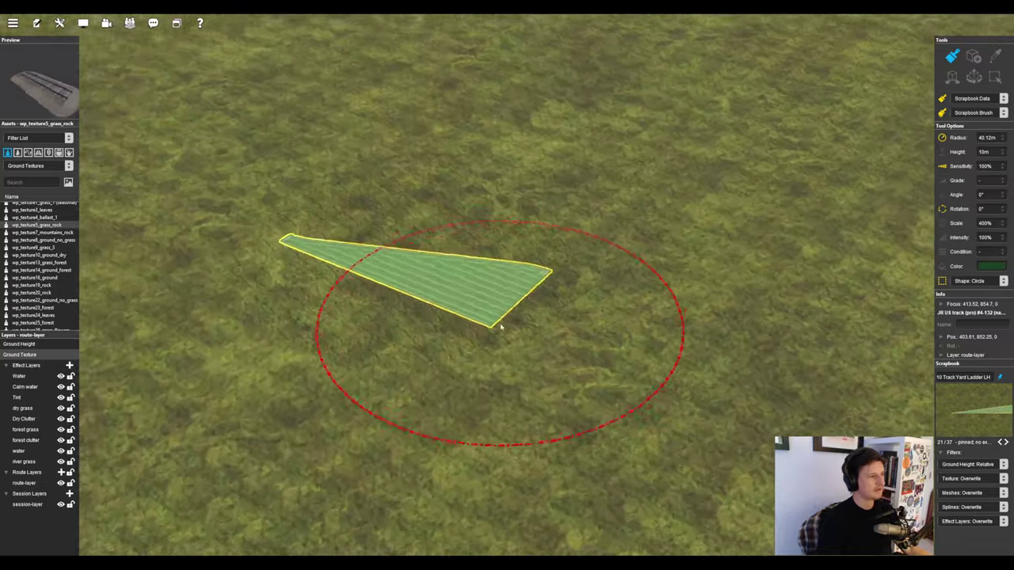
{"action": "key", "text": "Up"}
{"action": "key", "text": "ctrl+d"}
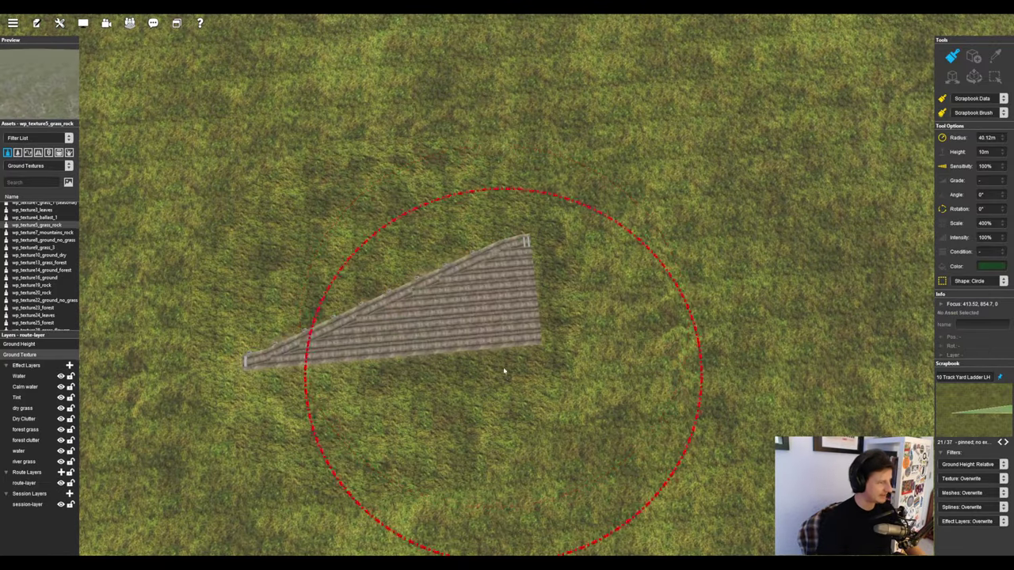
{"action": "right_click", "coordinate": [474, 319]}
{"action": "scroll", "coordinate": [475, 315], "scroll_direction": "up", "scroll_amount": 4}
{"action": "key", "text": "Down"}
{"action": "right_click", "coordinate": [482, 265]}
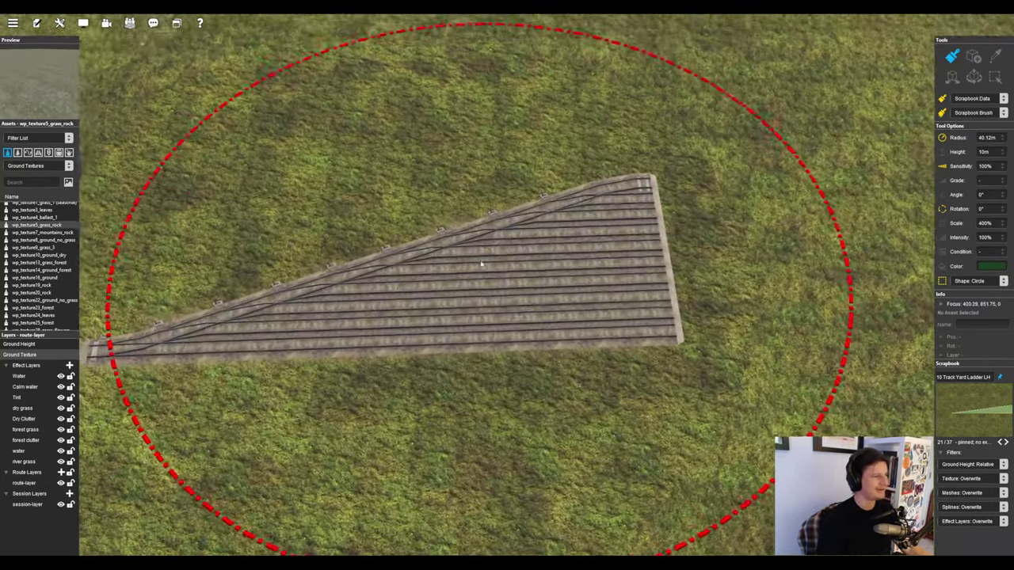
{"action": "scroll", "coordinate": [454, 271], "scroll_direction": "down", "scroll_amount": 5}
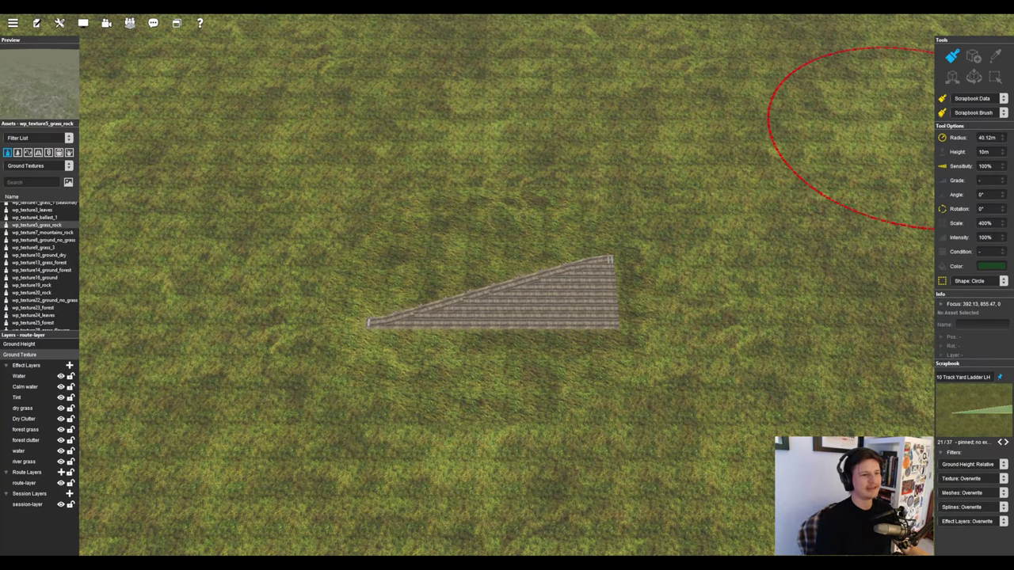
Step: Increase the brush radius to 152.12m and paint a larger yard ladder behind the first one
{"action": "right_click", "coordinate": [661, 199]}
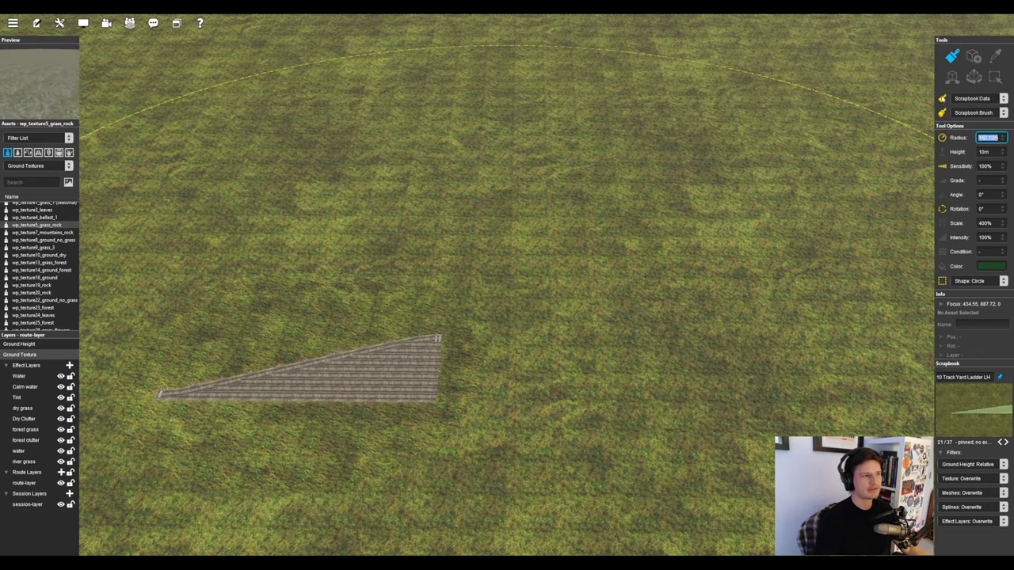
{"action": "scroll", "coordinate": [473, 171], "scroll_direction": "down", "scroll_amount": 4}
{"action": "right_click", "coordinate": [475, 173]}
{"action": "left_click", "coordinate": [489, 203]}
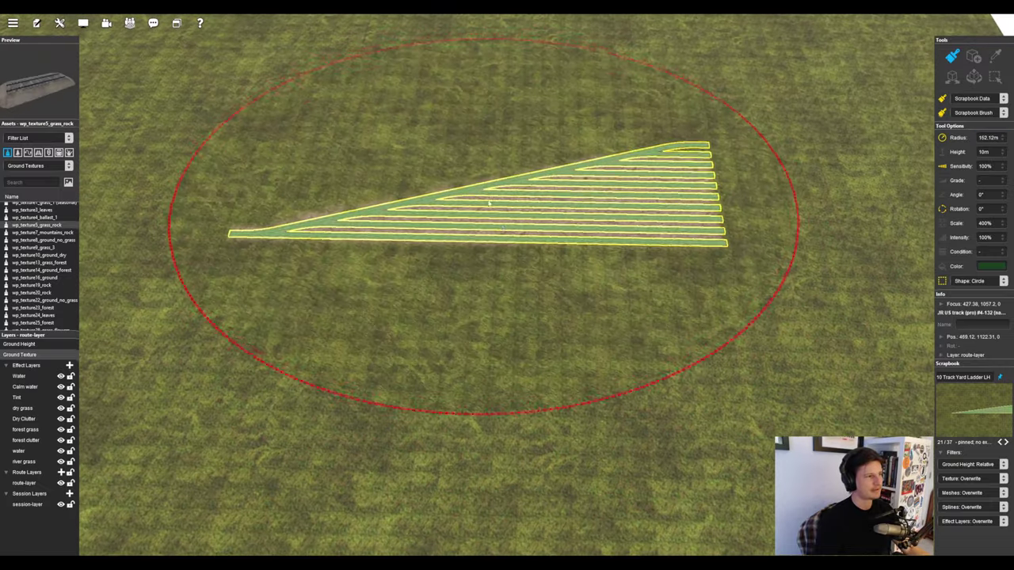
Step: Increase the brush radius to 275.12m and paint a much larger yard ladder around the middle of the new baseboard
{"action": "scroll", "coordinate": [512, 274], "scroll_direction": "down", "scroll_amount": 5}
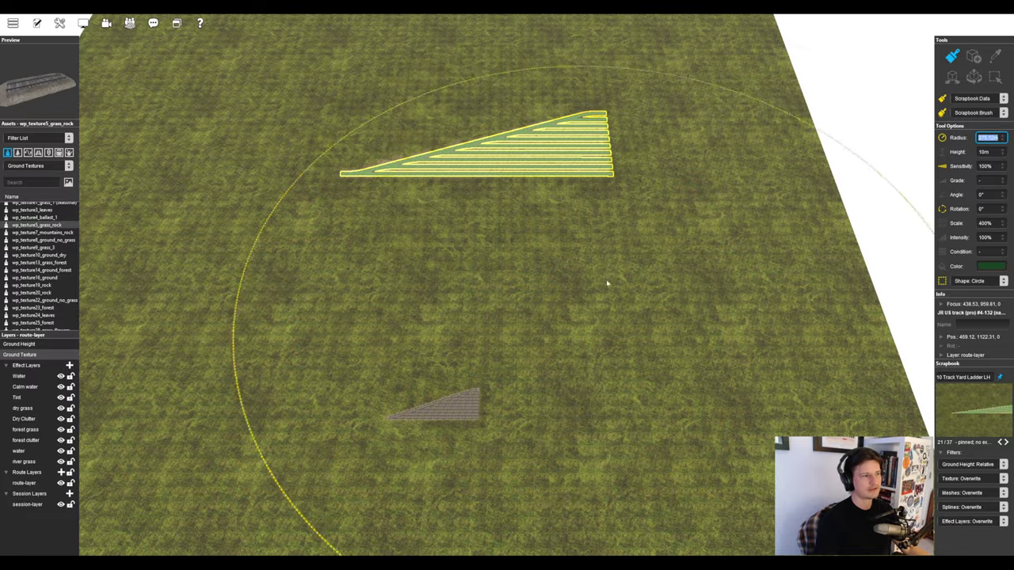
{"action": "middle_click_drag", "start_coordinate": [608, 284], "coordinate": [549, 221]}
{"action": "left_click", "coordinate": [546, 277]}
{"action": "scroll", "coordinate": [538, 289], "scroll_direction": "up", "scroll_amount": 2}
{"action": "scroll", "coordinate": [524, 304], "scroll_direction": "up", "scroll_amount": 3}
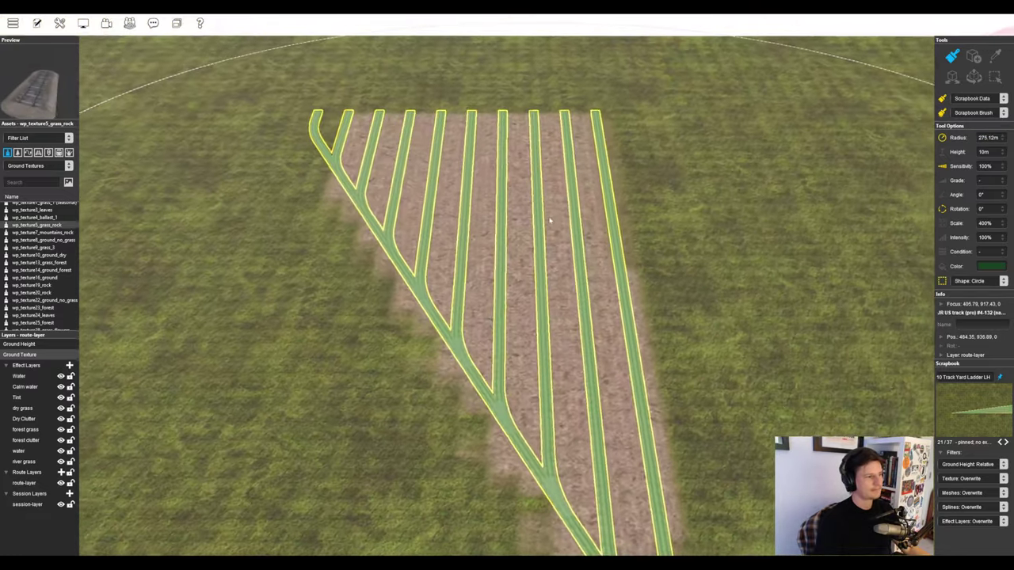
{"action": "key", "text": "Left"}
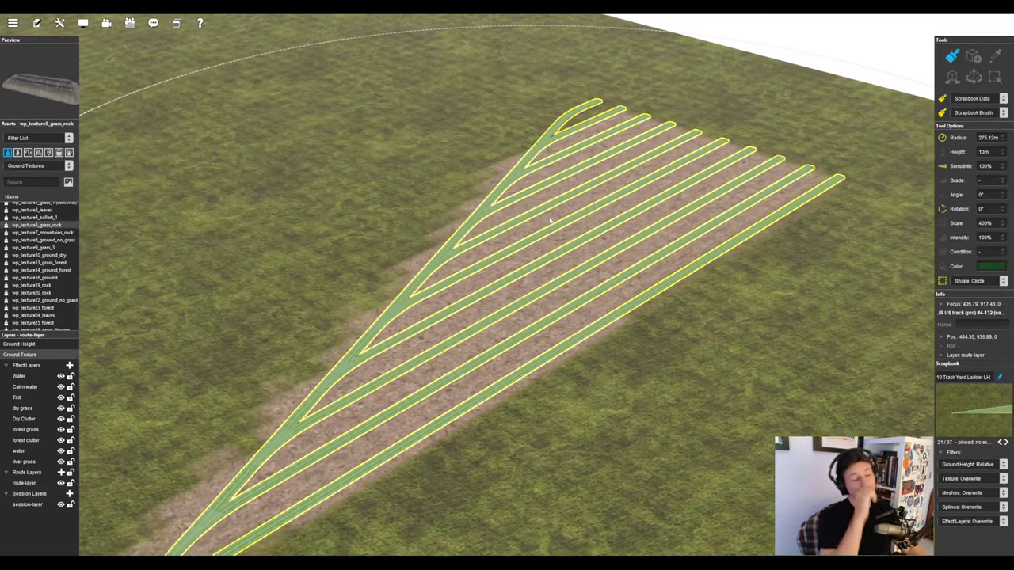
{"action": "key", "text": "Left"}
{"action": "key", "text": "Left"}
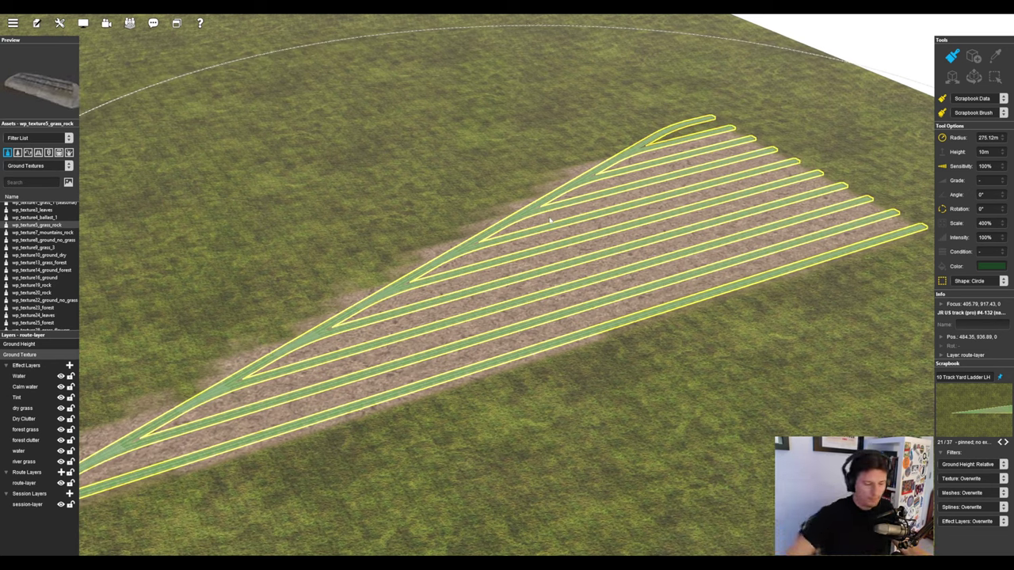
{"action": "key", "text": "Left"}
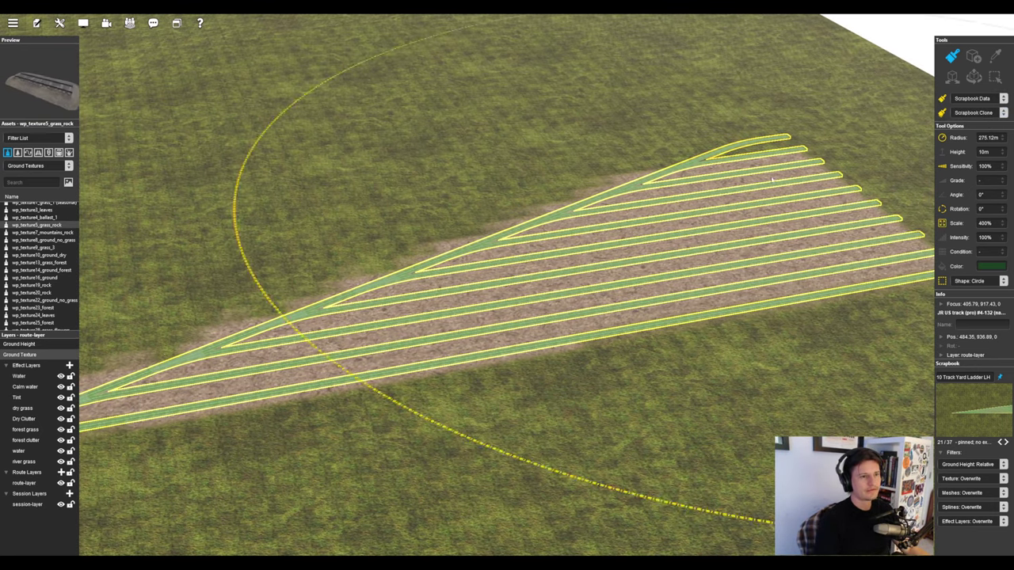
Step: Switch to Scrapbook Clone and clone the yard ladder at 400% scale near the new baseboard's outer edge
{"action": "right_click", "coordinate": [459, 204]}
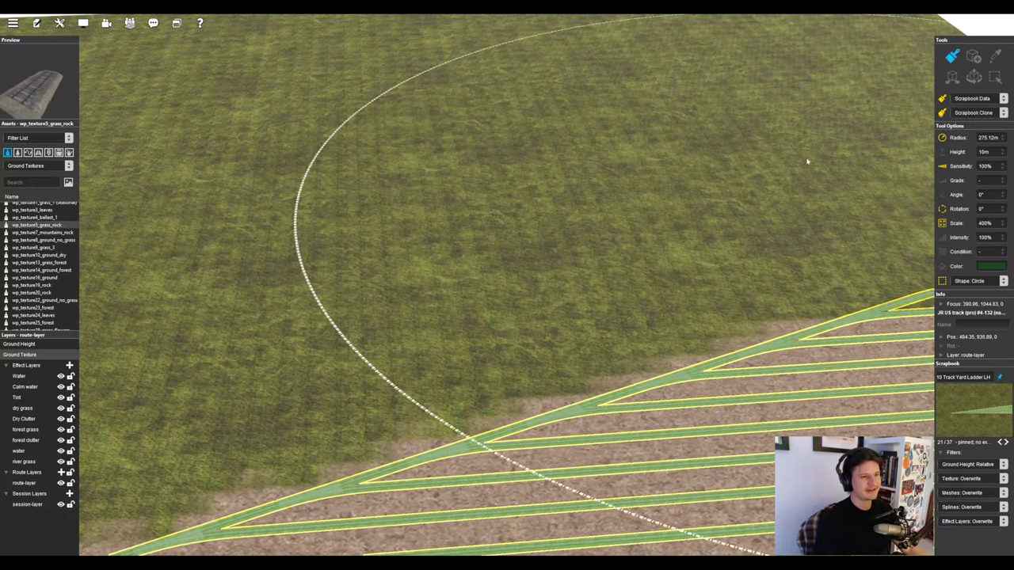
{"action": "right_click", "coordinate": [446, 110]}
{"action": "scroll", "coordinate": [491, 179], "scroll_direction": "down", "scroll_amount": 3}
{"action": "key", "text": "Right"}
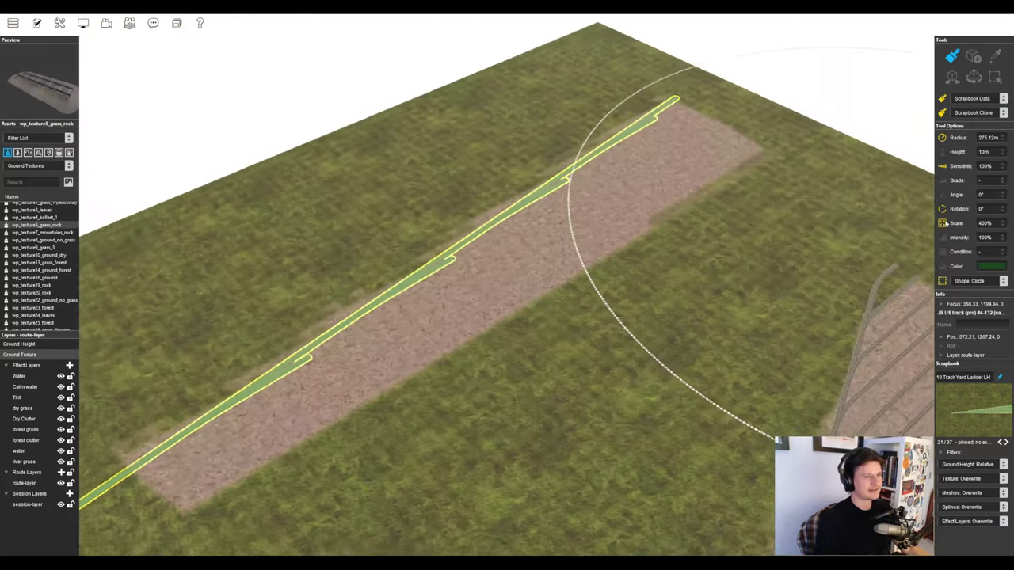
Step: Set the scale to 20%, clone repeated yard ladders over the enlarged clone with the 275.12m radius, and clear the selection
{"action": "key", "text": "Right"}
{"action": "right_click", "coordinate": [418, 396]}
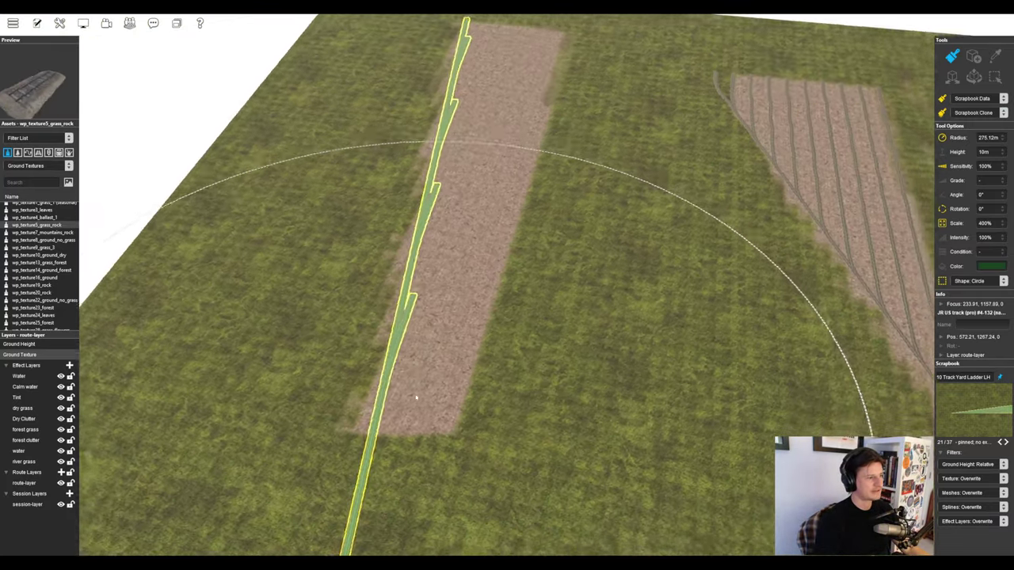
{"action": "right_click", "coordinate": [545, 162]}
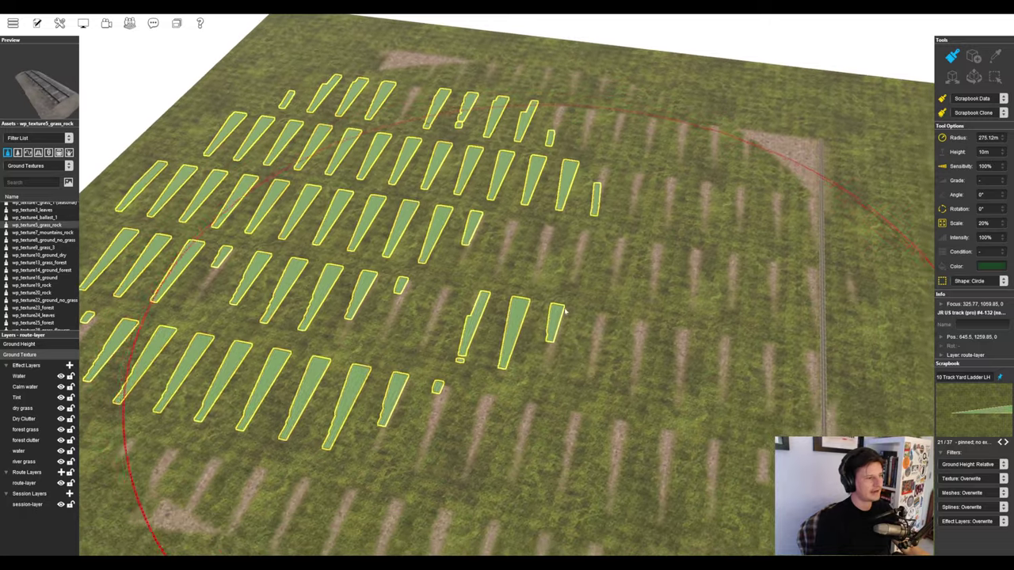
{"action": "mouse_move", "coordinate": [564, 311]}
{"action": "right_mouse_down"}
{"action": "mouse_move", "coordinate": [568, 296]}
{"action": "mouse_move", "coordinate": [540, 275]}
{"action": "right_mouse_up"}
{"action": "scroll", "coordinate": [539, 275], "scroll_direction": "up", "scroll_amount": 10}
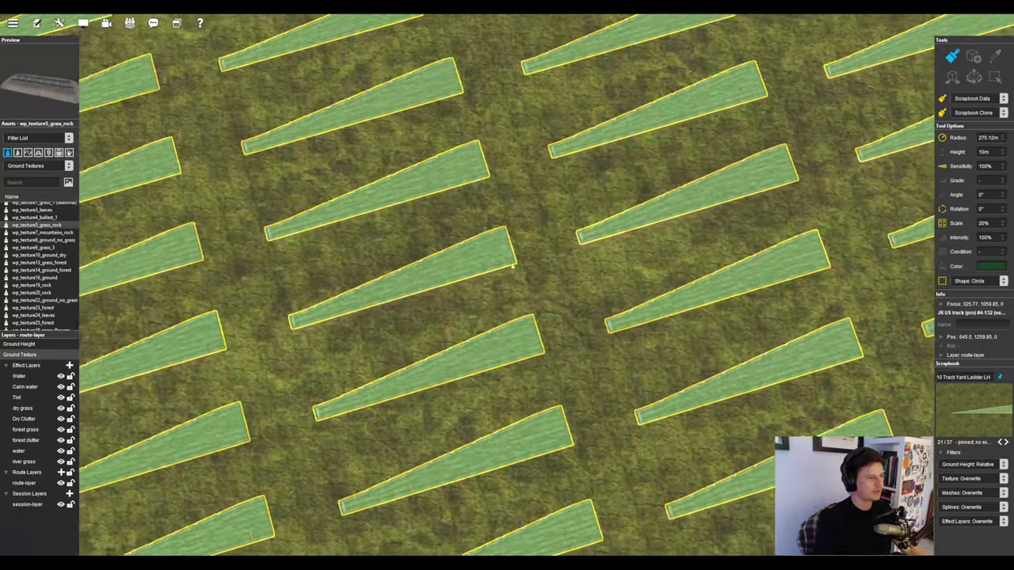
{"action": "key", "text": "Escape"}
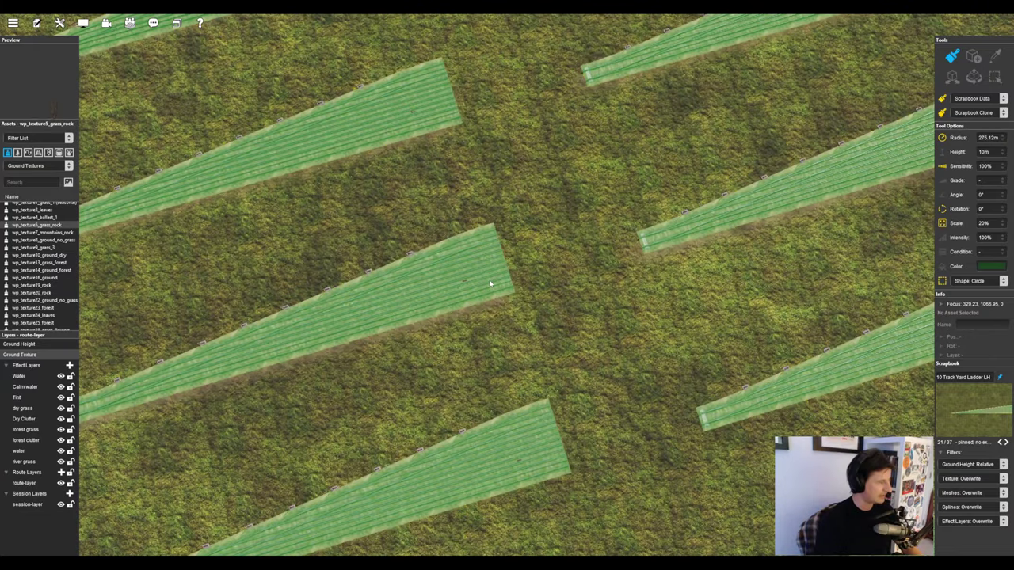
{"action": "right_click_drag", "start_coordinate": [570, 302], "coordinate": [480, 290]}
{"action": "scroll", "coordinate": [480, 291], "scroll_direction": "up", "scroll_amount": 5}
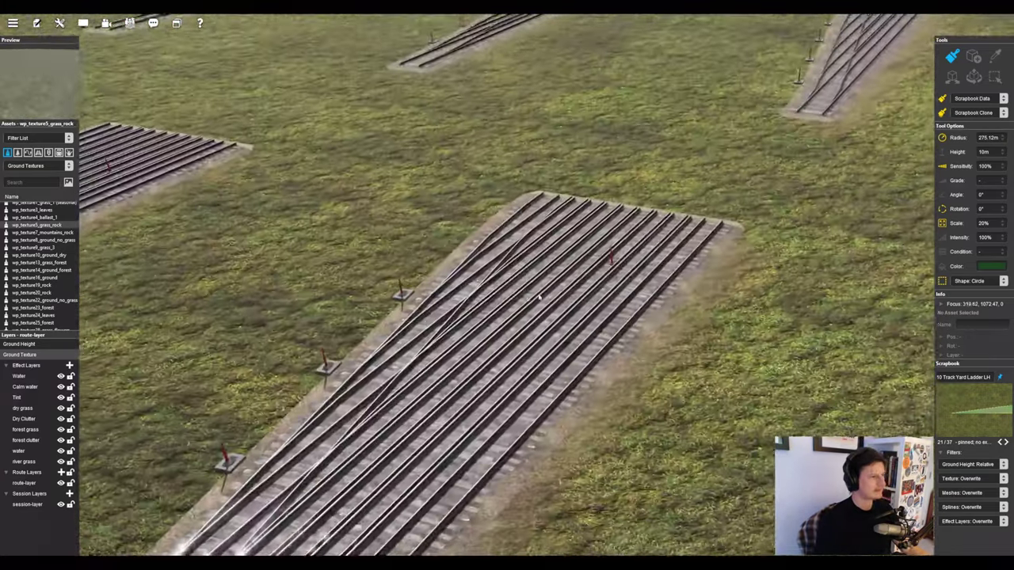
{"action": "scroll", "coordinate": [563, 291], "scroll_direction": "down", "scroll_amount": 6}
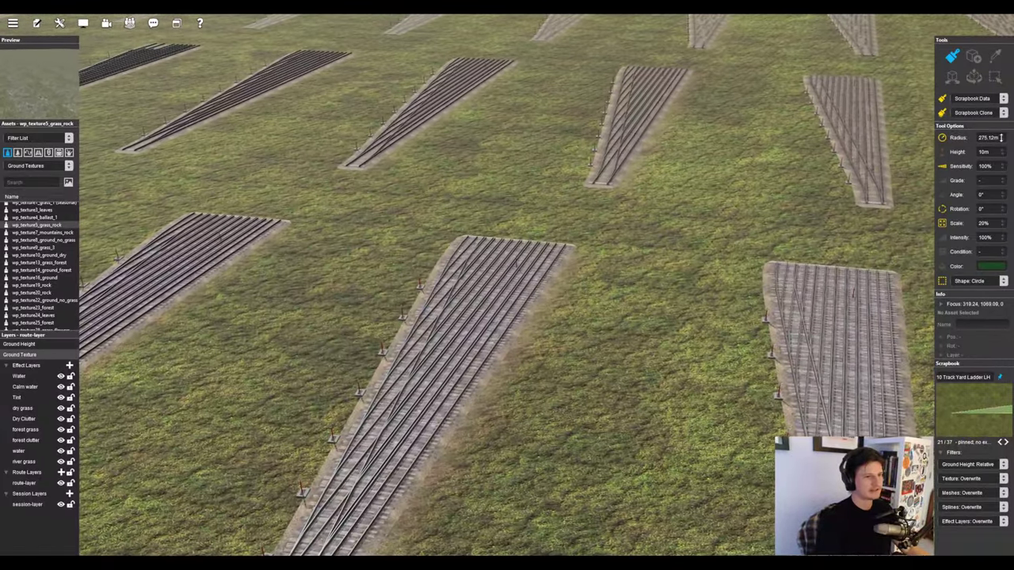
Step: Reduce the clone radius to a small circle and clone yard ladder pieces at 20% scale among the repeated ladders
{"action": "left_click_drag", "start_coordinate": [1001, 138], "coordinate": [1001, 238]}
{"action": "mouse_move", "coordinate": [654, 266]}
{"action": "right_mouse_down"}
{"action": "mouse_move", "coordinate": [554, 250]}
{"action": "mouse_move", "coordinate": [610, 286]}
{"action": "mouse_move", "coordinate": [690, 249]}
{"action": "right_mouse_up"}
{"action": "left_click", "coordinate": [583, 228]}
{"action": "scroll", "coordinate": [610, 286], "scroll_direction": "down", "scroll_amount": 2}
{"action": "left_click_drag", "start_coordinate": [1002, 137], "coordinate": [1005, 125]}
{"action": "right_click_drag", "start_coordinate": [699, 293], "coordinate": [590, 274]}
{"action": "left_click", "coordinate": [588, 274]}
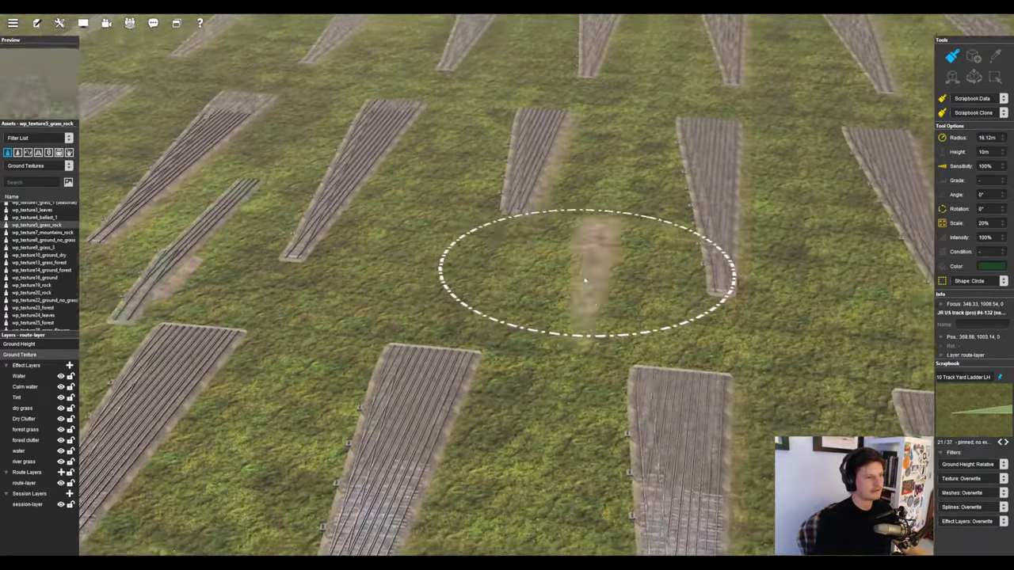
{"action": "scroll", "coordinate": [547, 334], "scroll_direction": "down", "scroll_amount": 5}
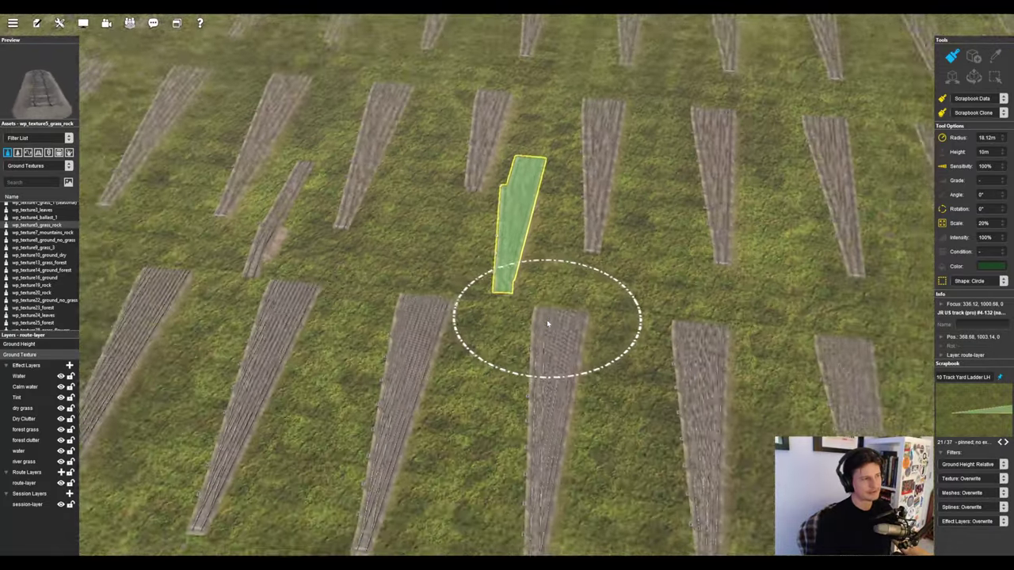
{"action": "right_click_drag", "start_coordinate": [547, 323], "coordinate": [547, 324]}
{"action": "mouse_move", "coordinate": [499, 274]}
{"action": "right_mouse_down"}
{"action": "mouse_move", "coordinate": [488, 269]}
{"action": "mouse_move", "coordinate": [502, 256]}
{"action": "mouse_move", "coordinate": [556, 320]}
{"action": "mouse_move", "coordinate": [539, 309]}
{"action": "right_mouse_up"}
{"action": "scroll", "coordinate": [490, 272], "scroll_direction": "down", "scroll_amount": 3}
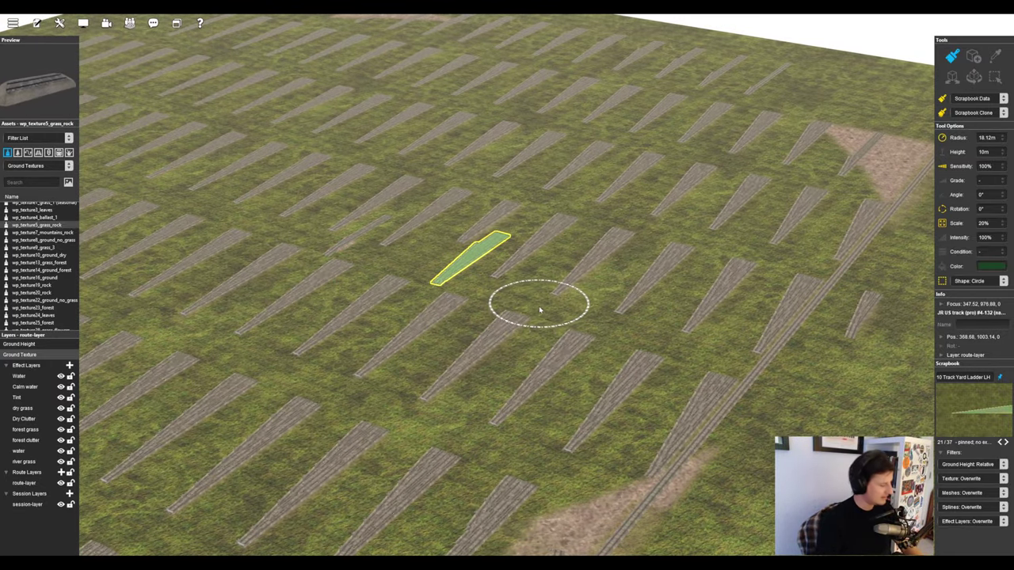
Step: Clear the yard ladder selection and exit Surveyor without saving the modified route
{"action": "left_click", "coordinate": [540, 309]}
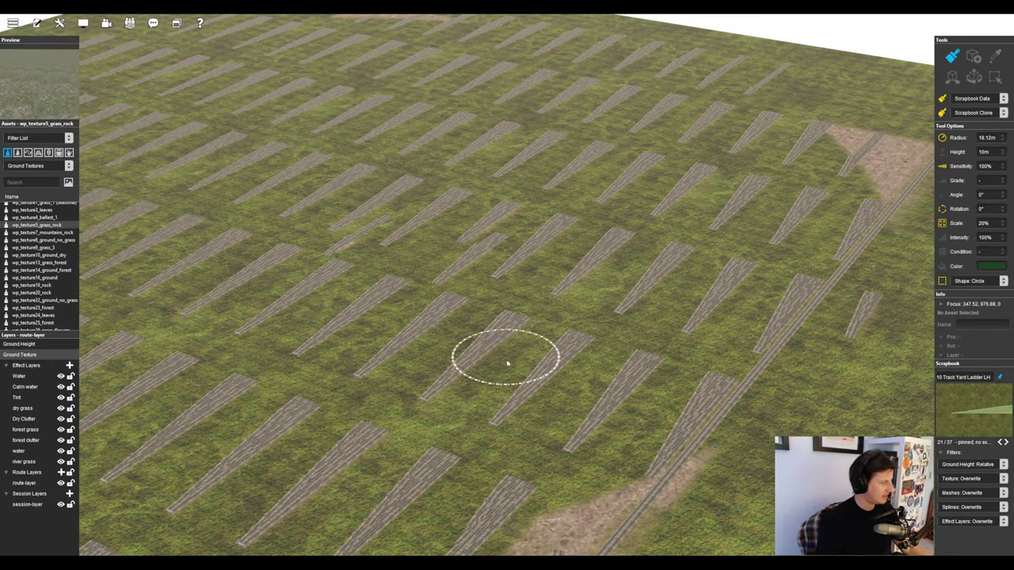
{"action": "right_click_drag", "start_coordinate": [365, 320], "coordinate": [534, 328]}
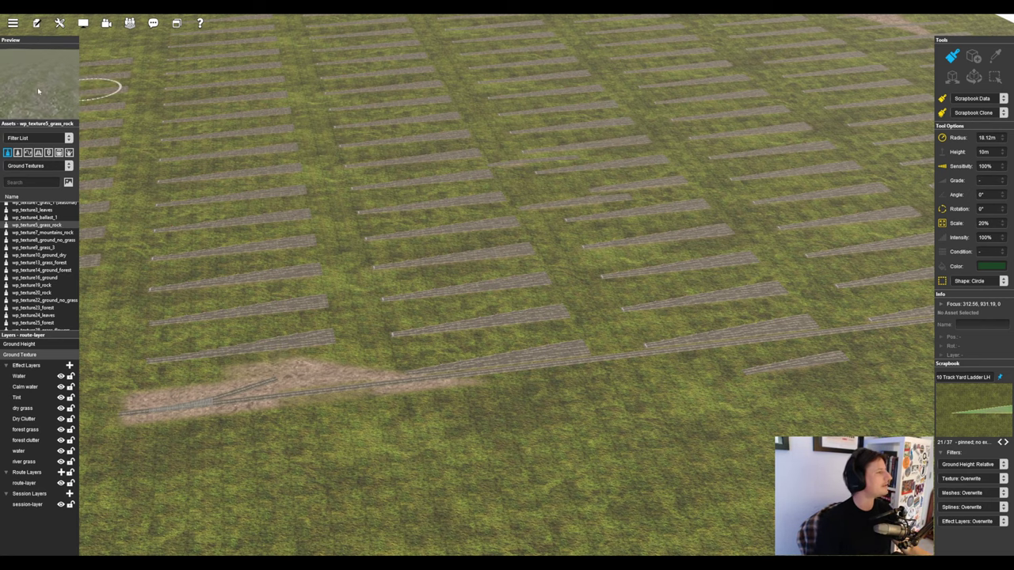
{"action": "left_click", "coordinate": [12, 23]}
{"action": "left_click", "coordinate": [32, 89]}
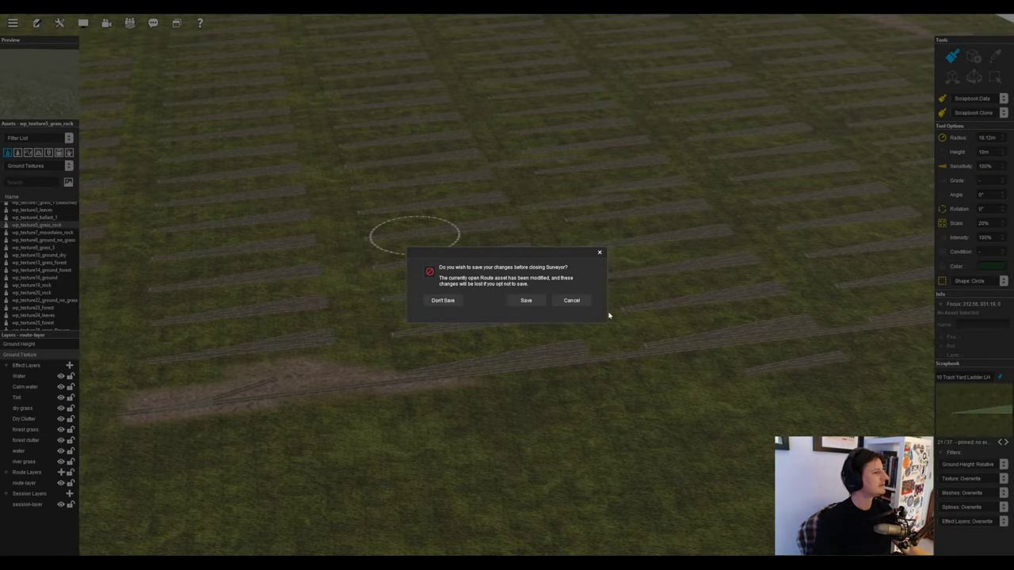
{"action": "left_click", "coordinate": [443, 300]}
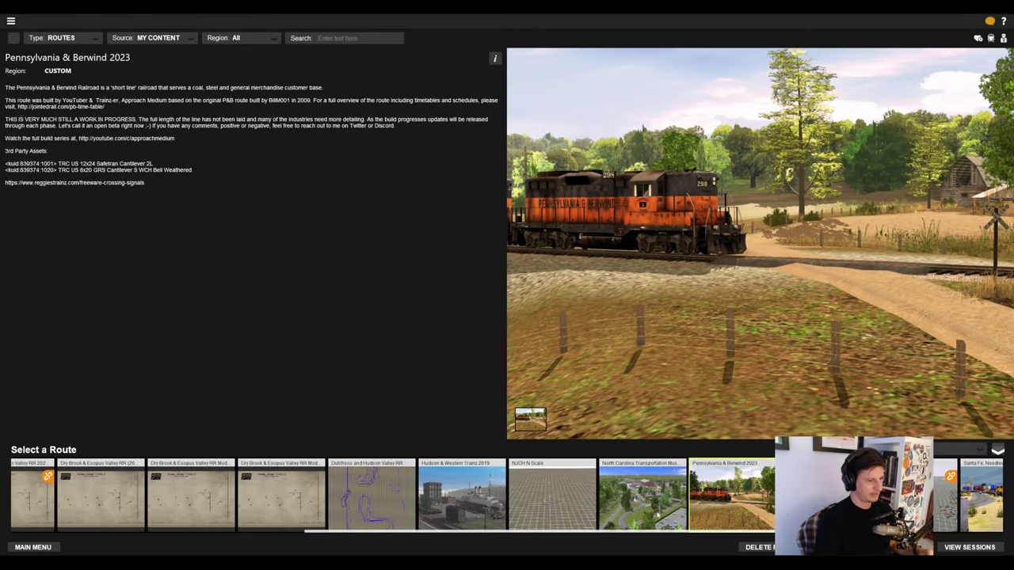
Step: Open the Pennsylvania & Berwind 2023 route for editing and make route-layer the active layer
{"action": "left_click", "coordinate": [971, 549]}
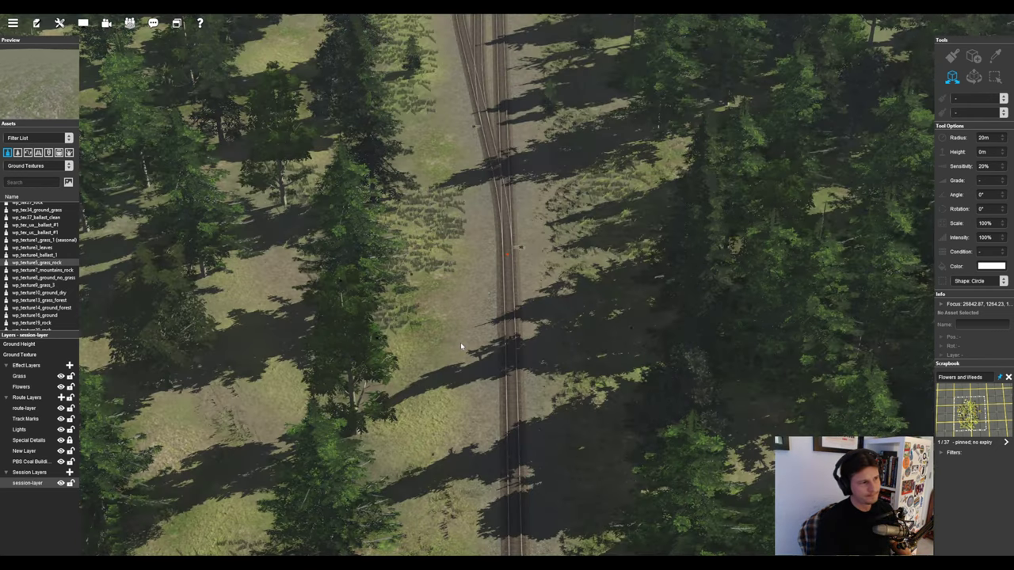
{"action": "right_click_drag", "start_coordinate": [463, 337], "coordinate": [448, 301]}
{"action": "left_click", "coordinate": [37, 408]}
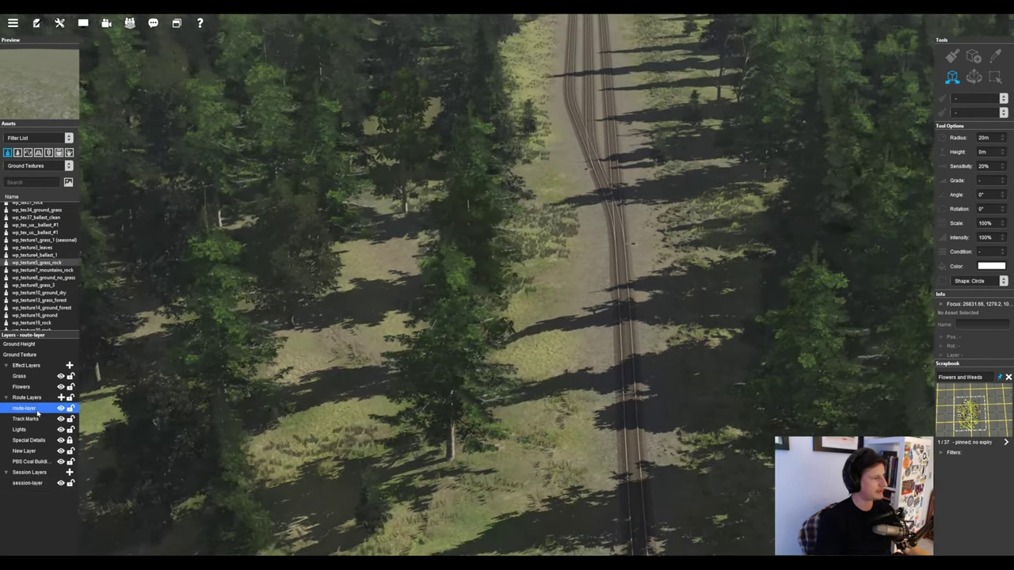
{"action": "right_click_drag", "start_coordinate": [580, 226], "coordinate": [530, 259]}
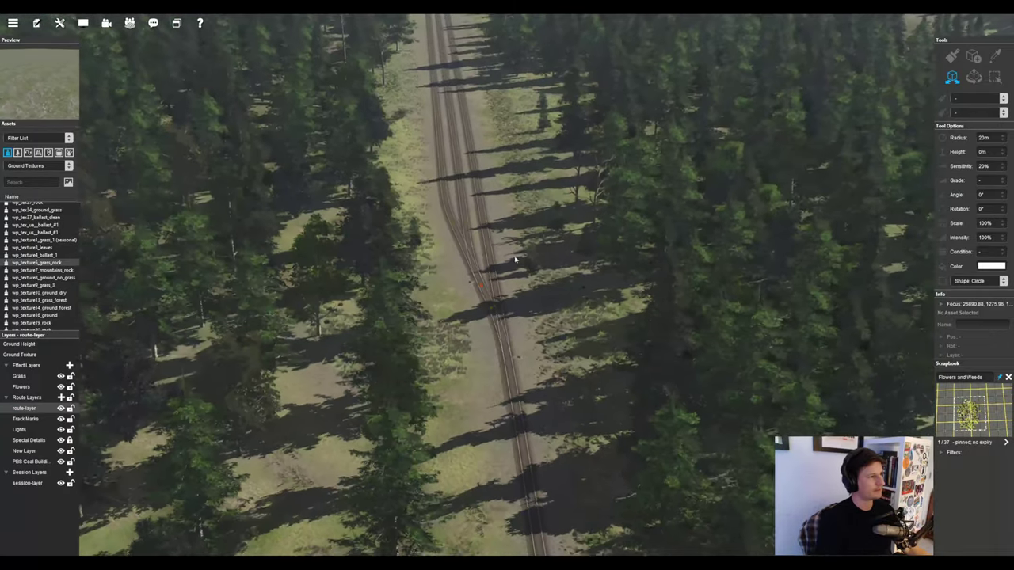
Step: Review the tool and edit commands available in Surveyor 2.0 while viewing the coal loader area
{"action": "left_click", "coordinate": [60, 23]}
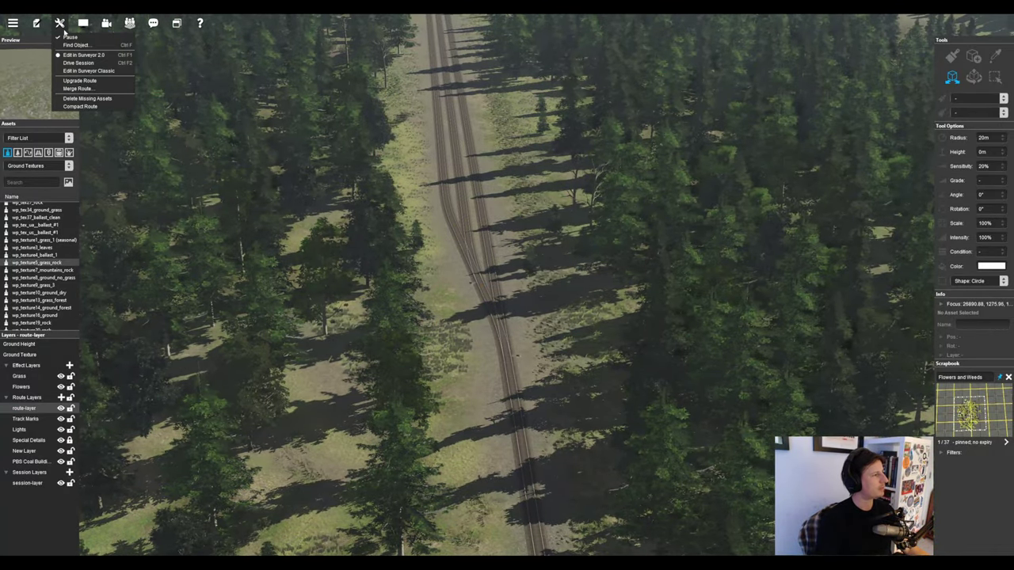
{"action": "key", "text": "w"}
{"action": "right_click_drag", "start_coordinate": [509, 201], "coordinate": [520, 218]}
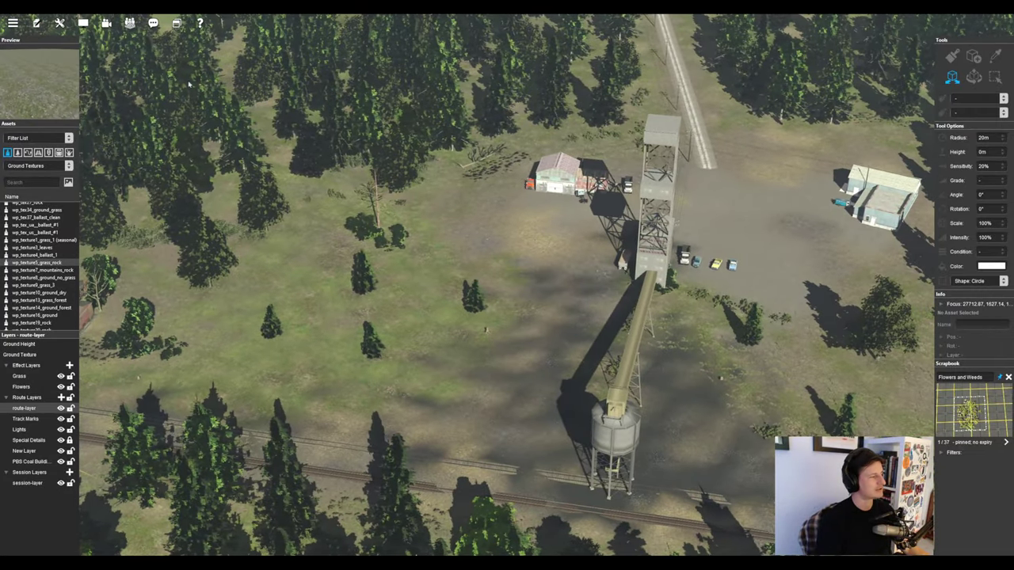
{"action": "left_click", "coordinate": [59, 22]}
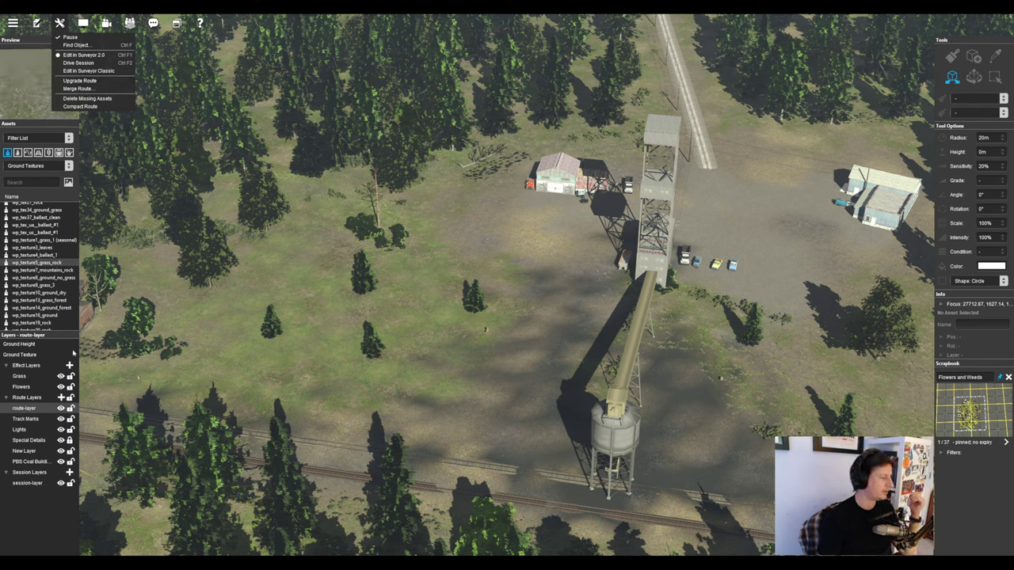
{"action": "left_click", "coordinate": [40, 409]}
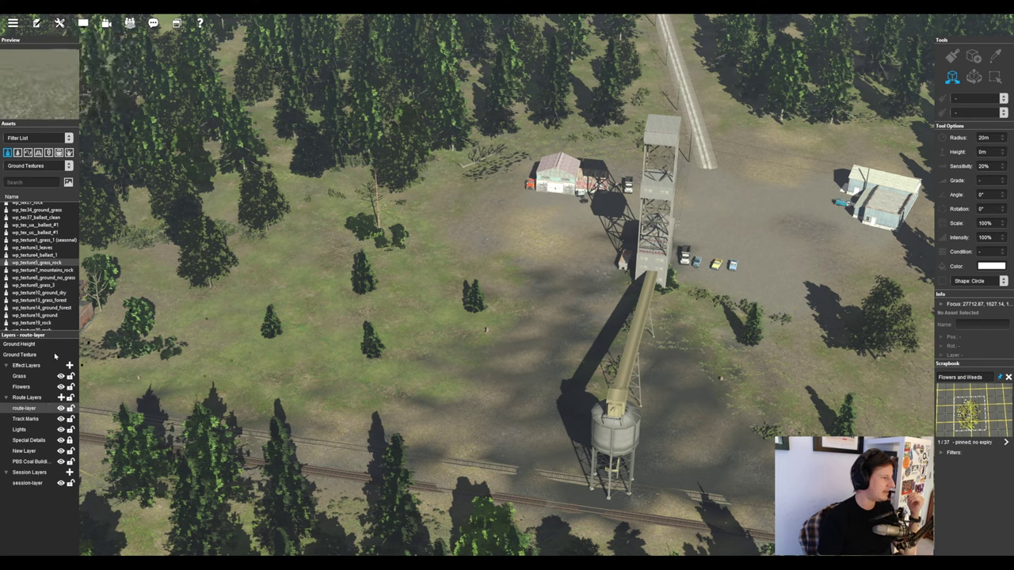
{"action": "left_click", "coordinate": [60, 23]}
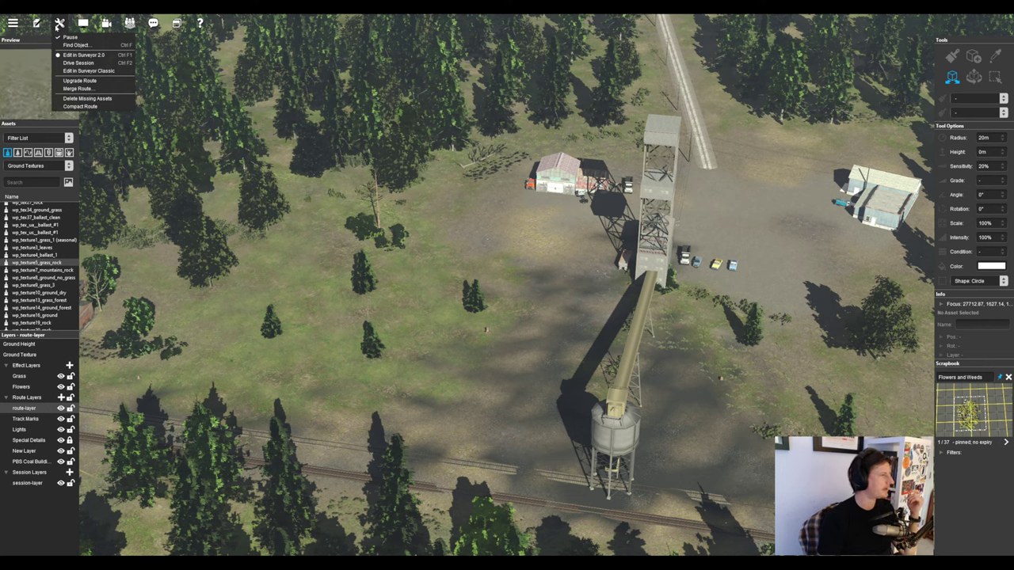
{"action": "left_click", "coordinate": [36, 24]}
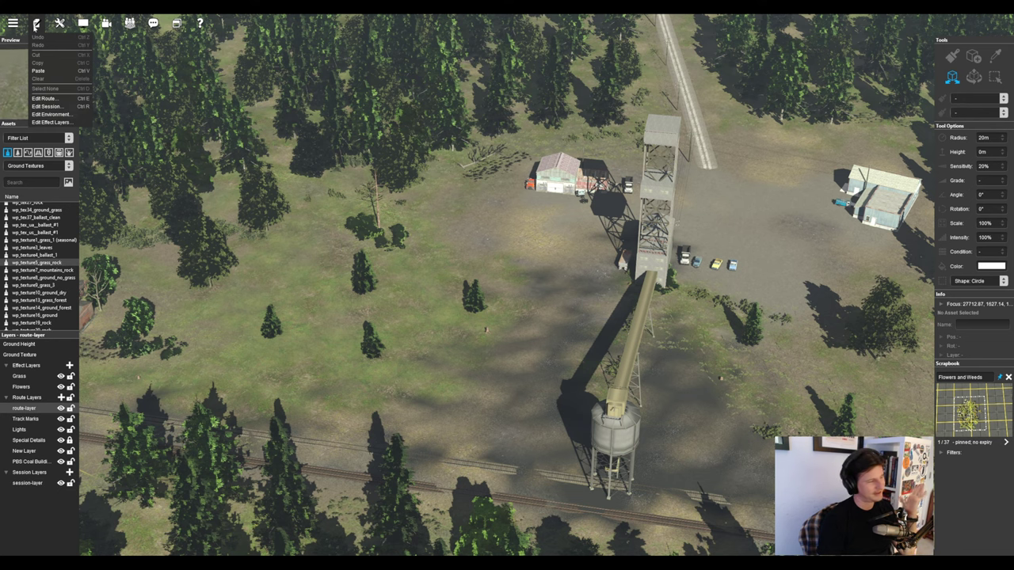
{"action": "left_click", "coordinate": [35, 26]}
Step: Go to the town beside the railroad and switch editing to Surveyor Classic
{"action": "right_click_drag", "start_coordinate": [346, 281], "coordinate": [426, 154]}
{"action": "scroll", "coordinate": [471, 153], "scroll_direction": "down", "scroll_amount": 8}
{"action": "scroll", "coordinate": [460, 150], "scroll_direction": "down", "scroll_amount": 10}
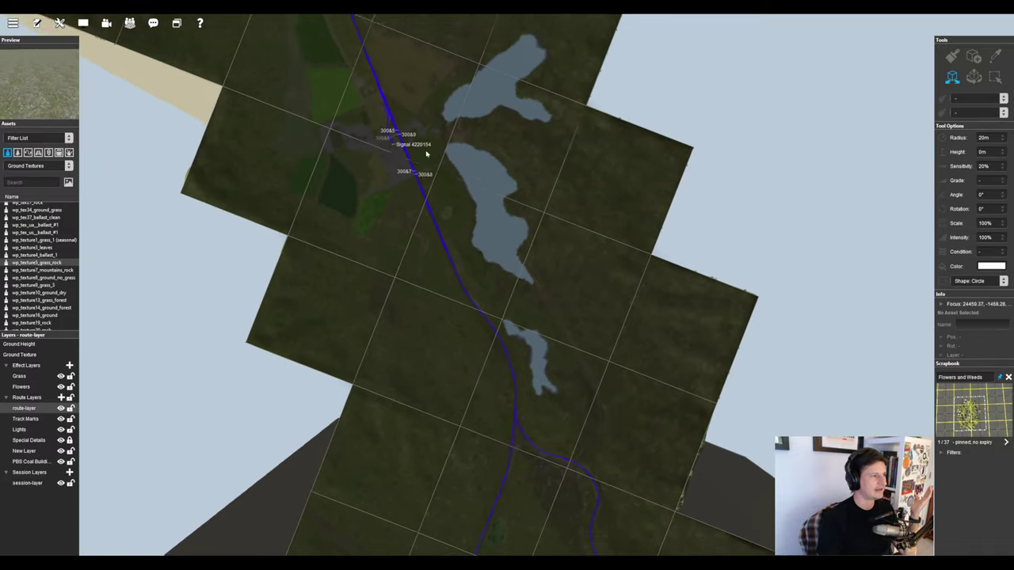
{"action": "scroll", "coordinate": [426, 153], "scroll_direction": "up", "scroll_amount": 10}
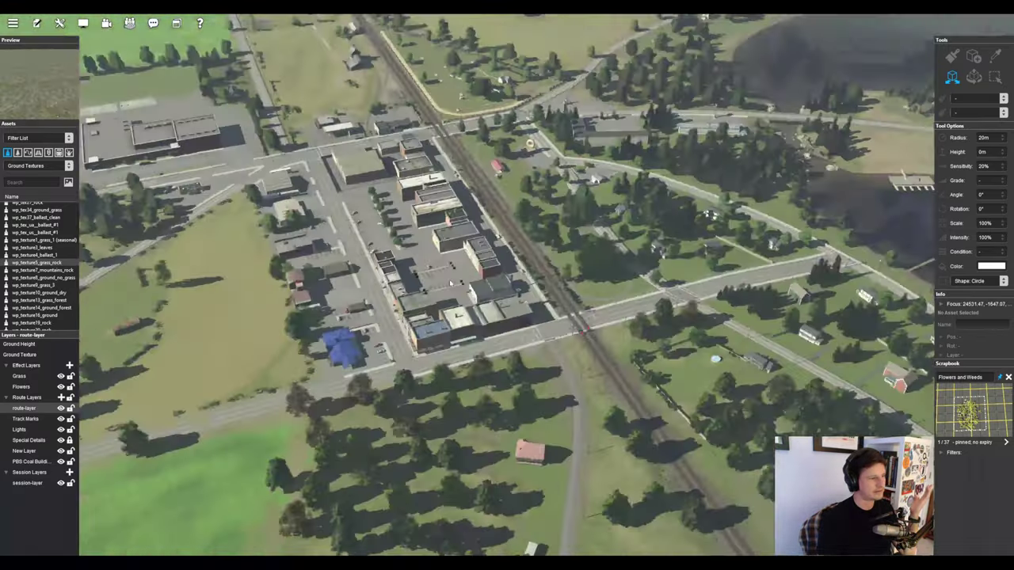
{"action": "scroll", "coordinate": [451, 283], "scroll_direction": "up", "scroll_amount": 5}
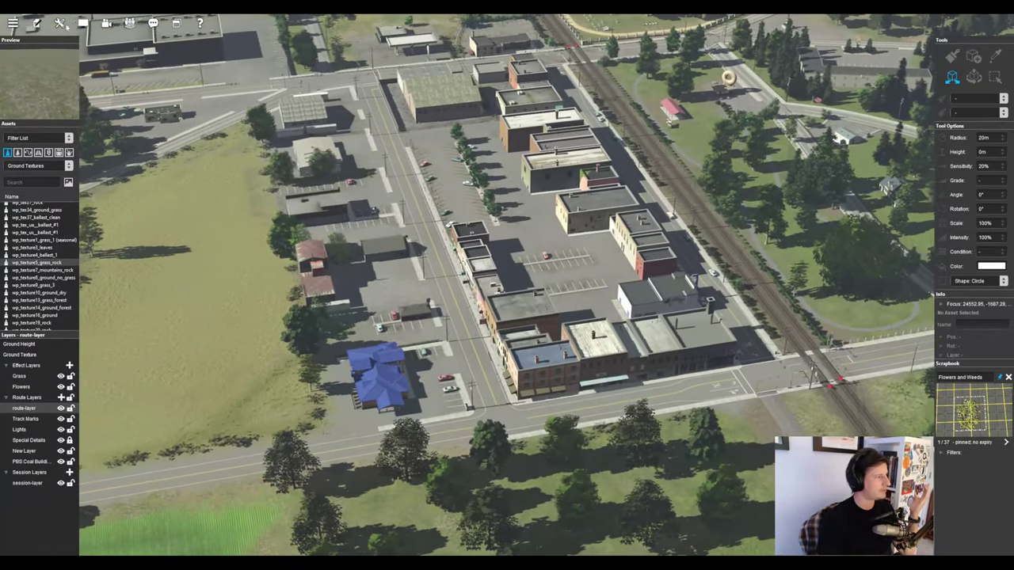
{"action": "left_click", "coordinate": [60, 23]}
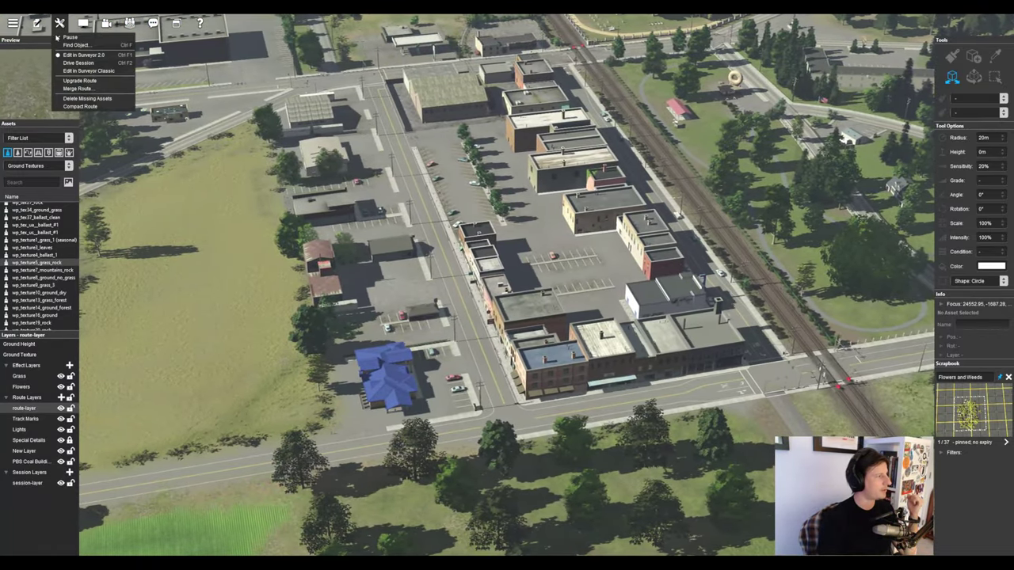
{"action": "left_click", "coordinate": [89, 70]}
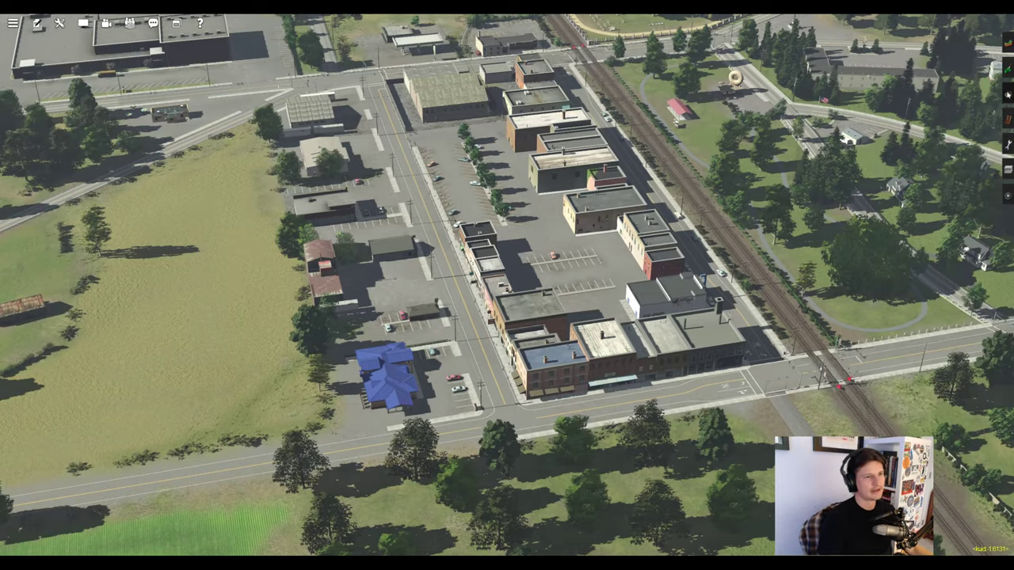
Step: Activate the Classic object tools for splines and set them to Move spline at the street corner by the blue-roofed building
{"action": "left_click", "coordinate": [1009, 94]}
{"action": "left_click", "coordinate": [982, 52]}
{"action": "key", "text": "Up"}
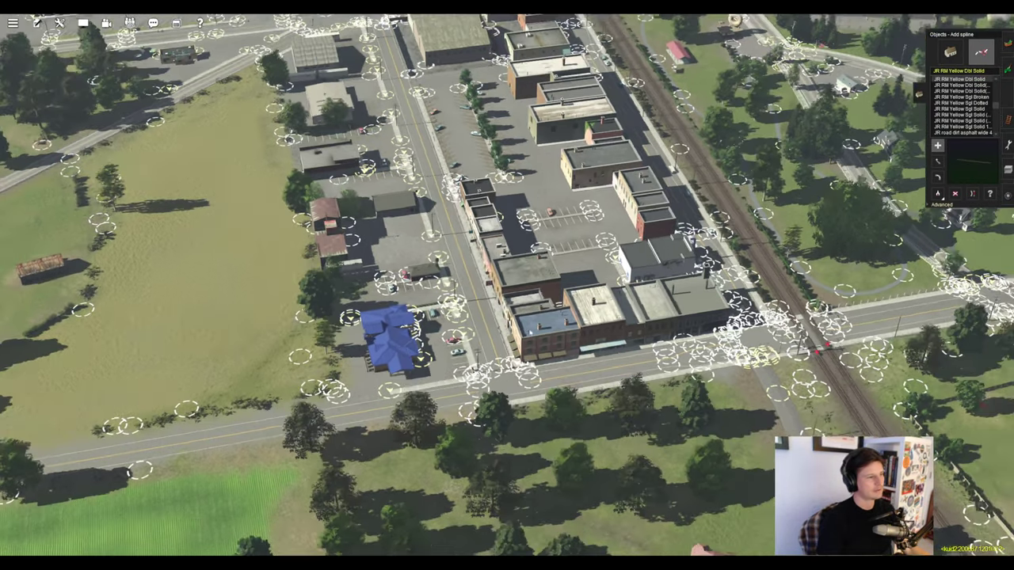
{"action": "scroll", "coordinate": [445, 434], "scroll_direction": "up", "scroll_amount": 5}
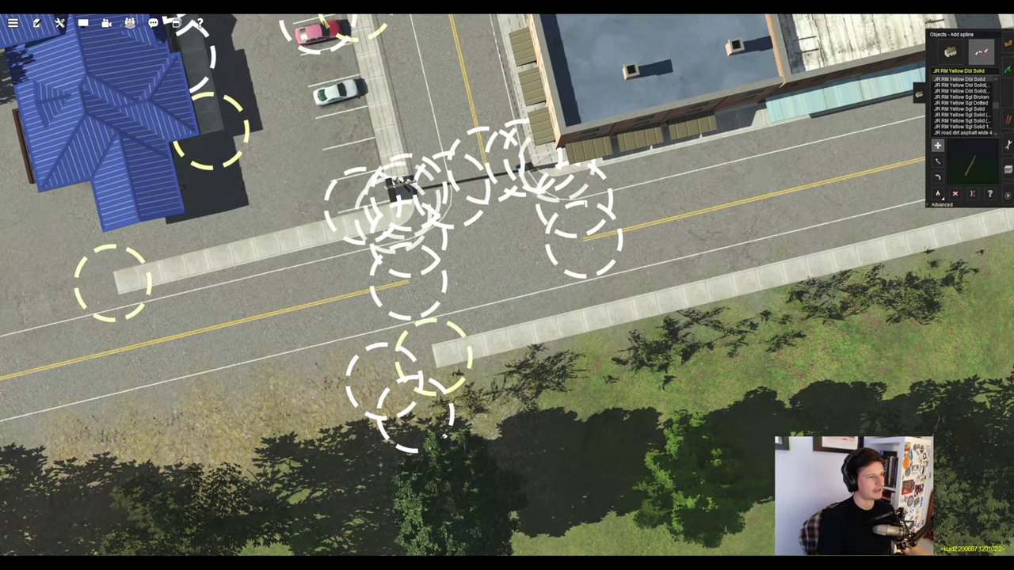
{"action": "right_click", "coordinate": [664, 243]}
{"action": "key", "text": "m"}
Step: Examine the spline point circles of the double yellow road line between the street intersection and the railroad crossing
{"action": "scroll", "coordinate": [506, 267], "scroll_direction": "up", "scroll_amount": 3}
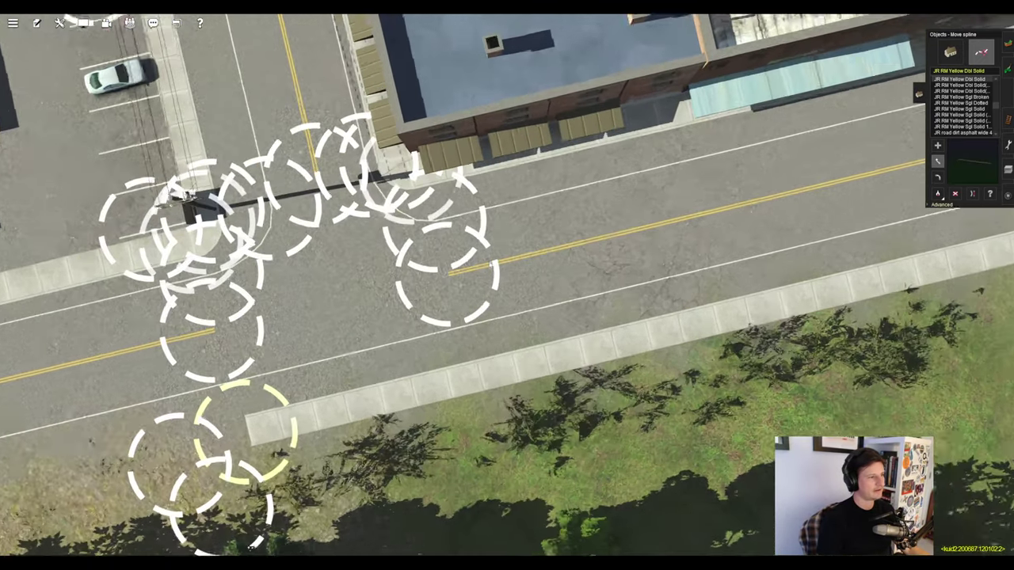
{"action": "scroll", "coordinate": [451, 365], "scroll_direction": "up", "scroll_amount": 3}
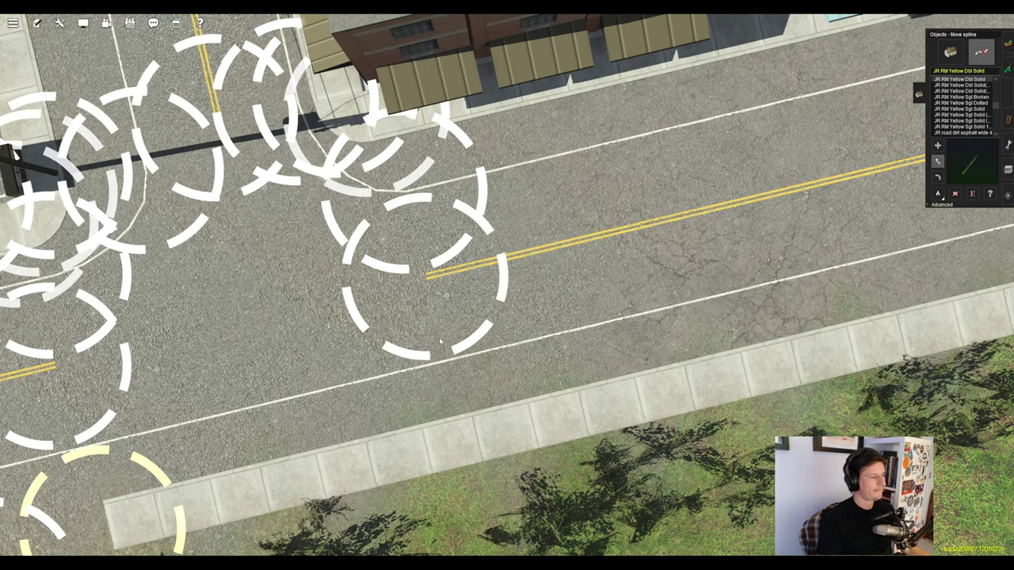
{"action": "right_click", "coordinate": [427, 259]}
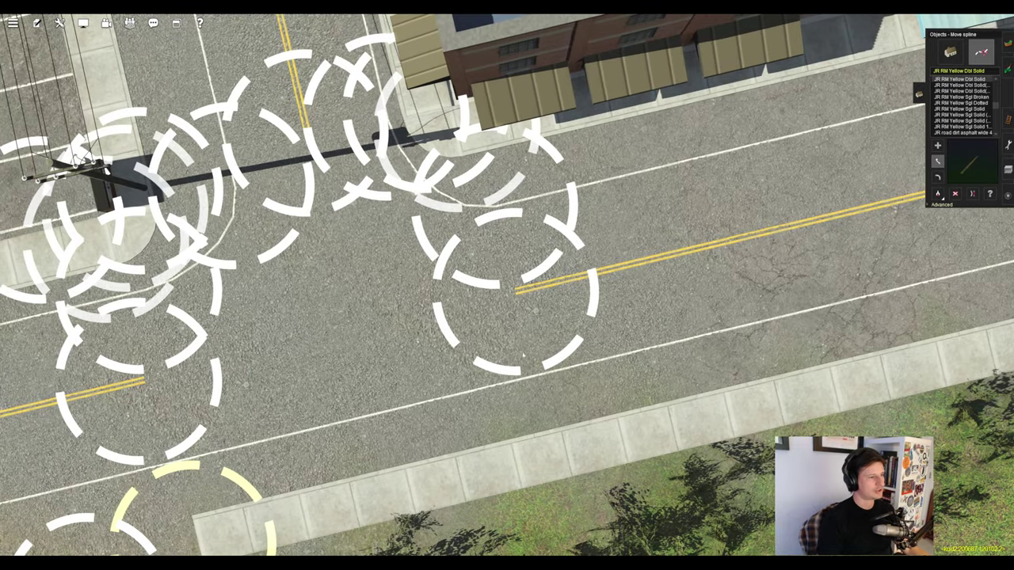
{"action": "key", "text": "Left"}
{"action": "key", "text": "Down"}
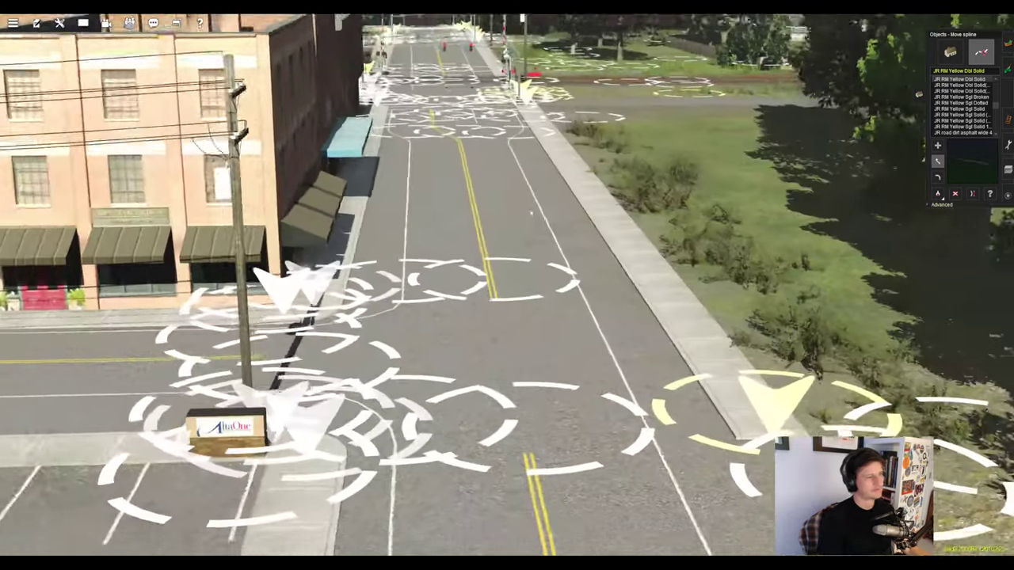
{"action": "right_click", "coordinate": [531, 212]}
{"action": "right_click", "coordinate": [507, 228]}
{"action": "key", "text": "Up"}
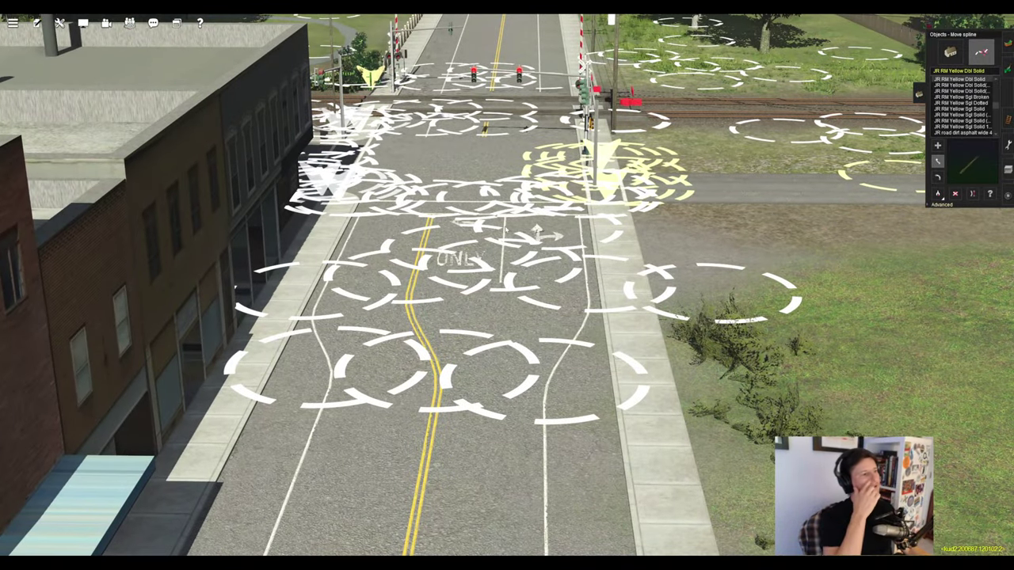
{"action": "key", "text": "Down"}
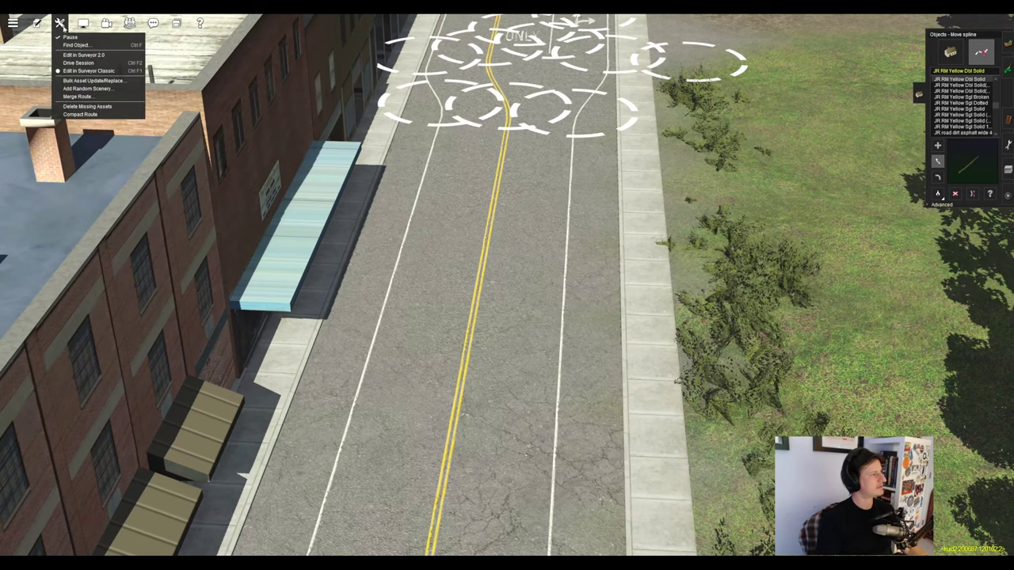
Step: Switch editing back to Surveyor 2.0 and inspect the double yellow line's spline points at the same intersection
{"action": "right_click", "coordinate": [509, 394]}
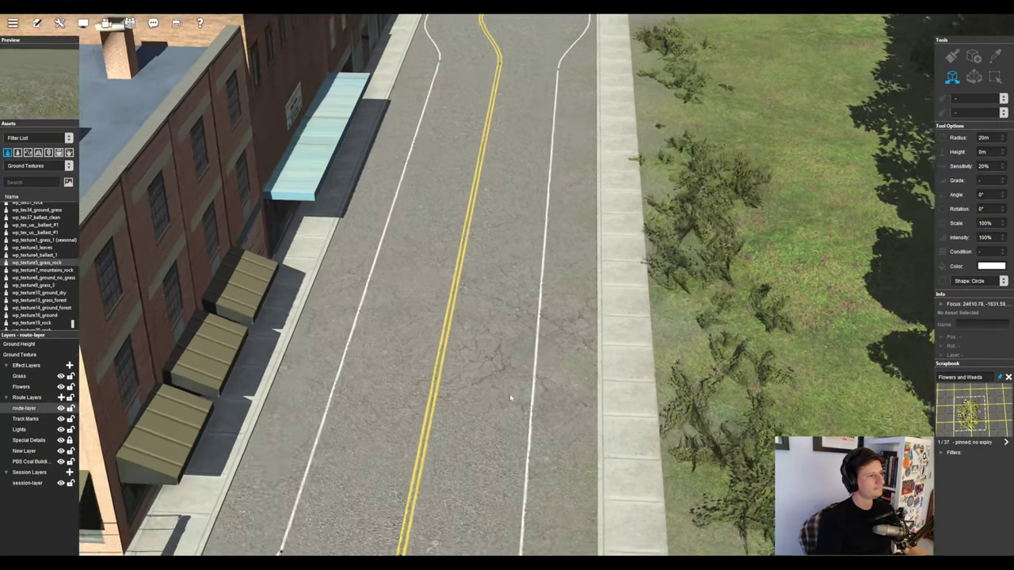
{"action": "key", "text": "Right"}
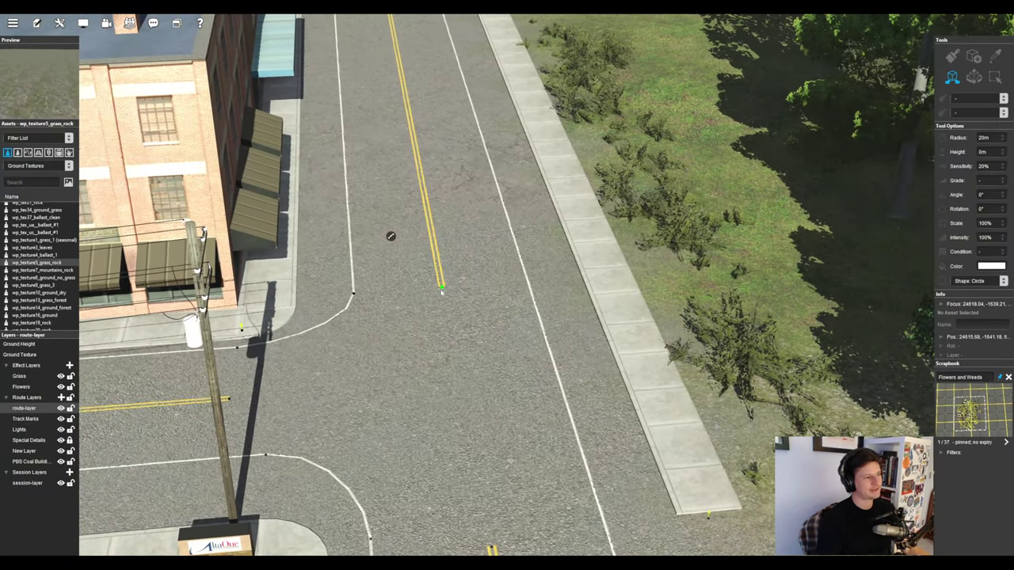
{"action": "key", "text": "Left"}
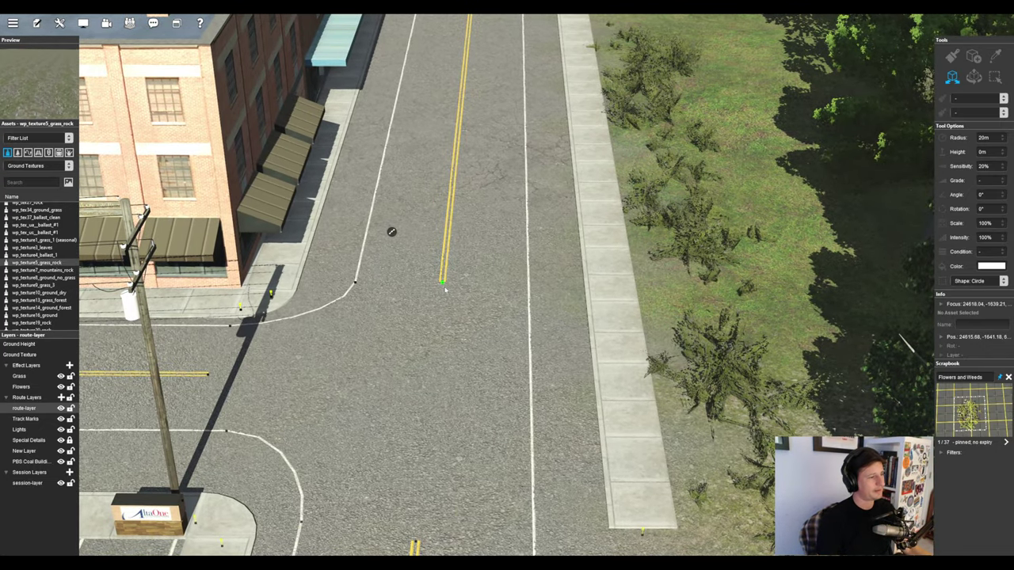
{"action": "key", "text": "a"}
{"action": "key", "text": "Right"}
{"action": "key", "text": "Left"}
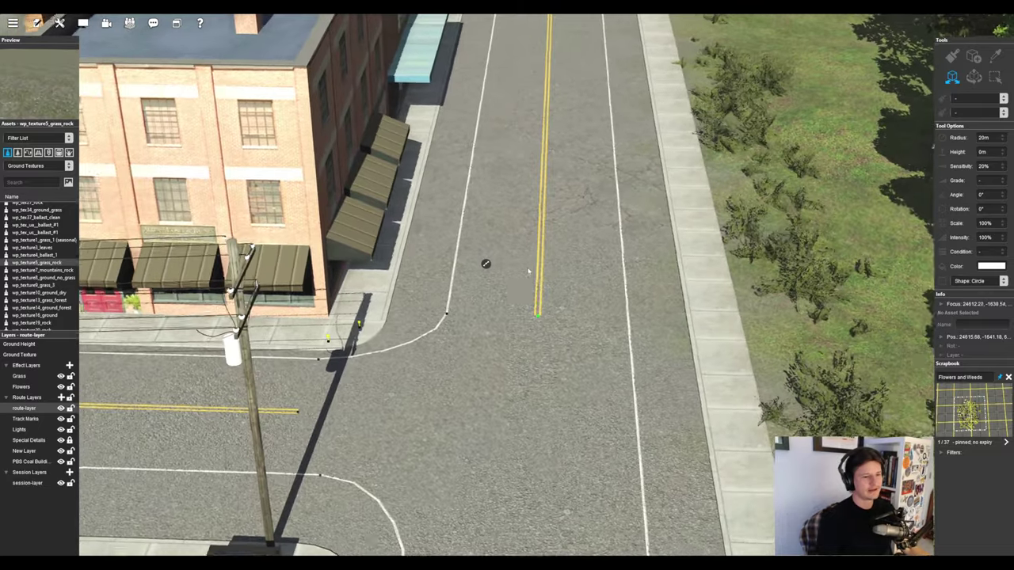
{"action": "key", "text": "Left"}
{"action": "scroll", "coordinate": [529, 270], "scroll_direction": "down", "scroll_amount": 3}
{"action": "key", "text": "Right"}
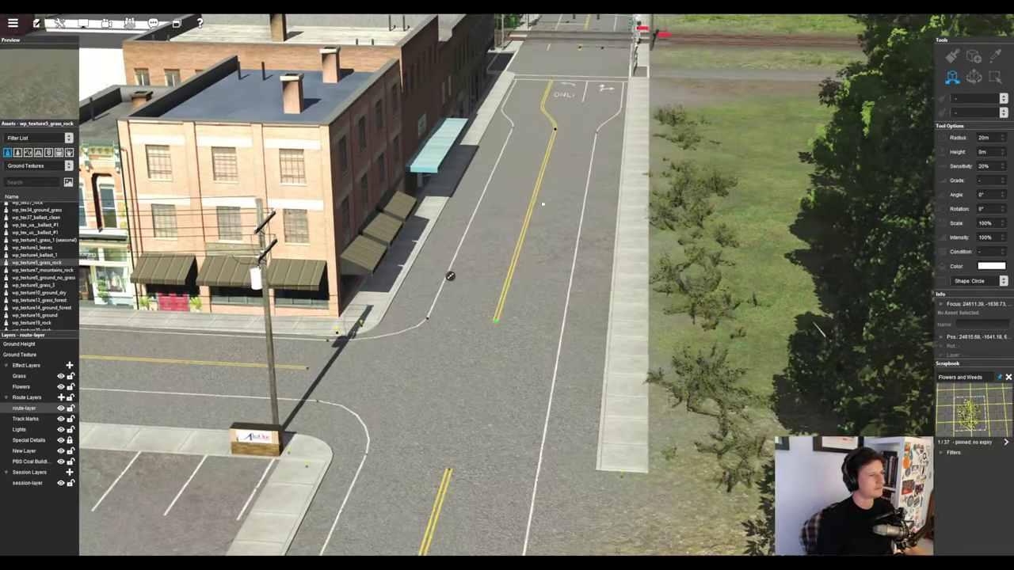
{"action": "key", "text": "Right"}
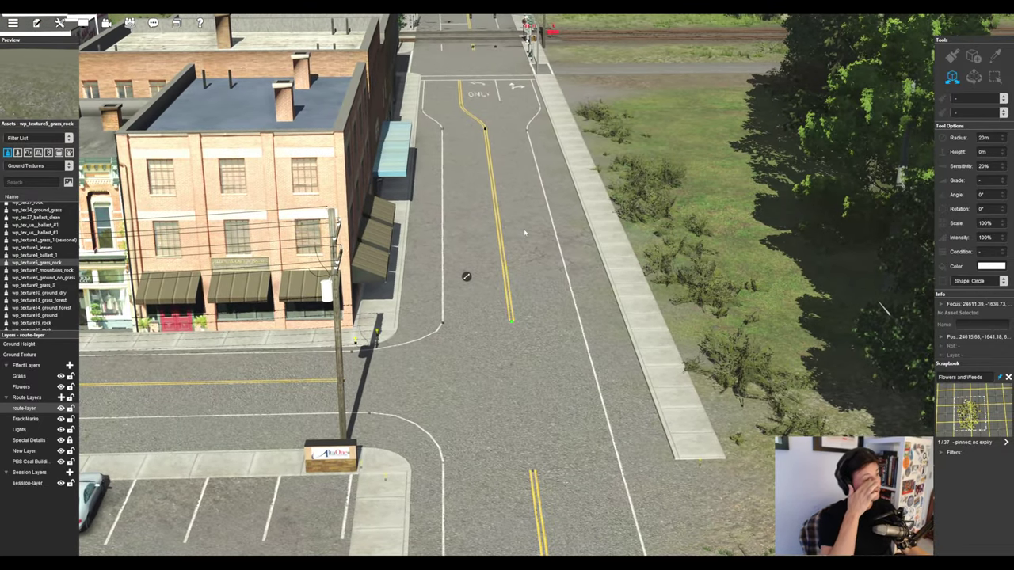
{"action": "scroll", "coordinate": [524, 229], "scroll_direction": "up", "scroll_amount": 3}
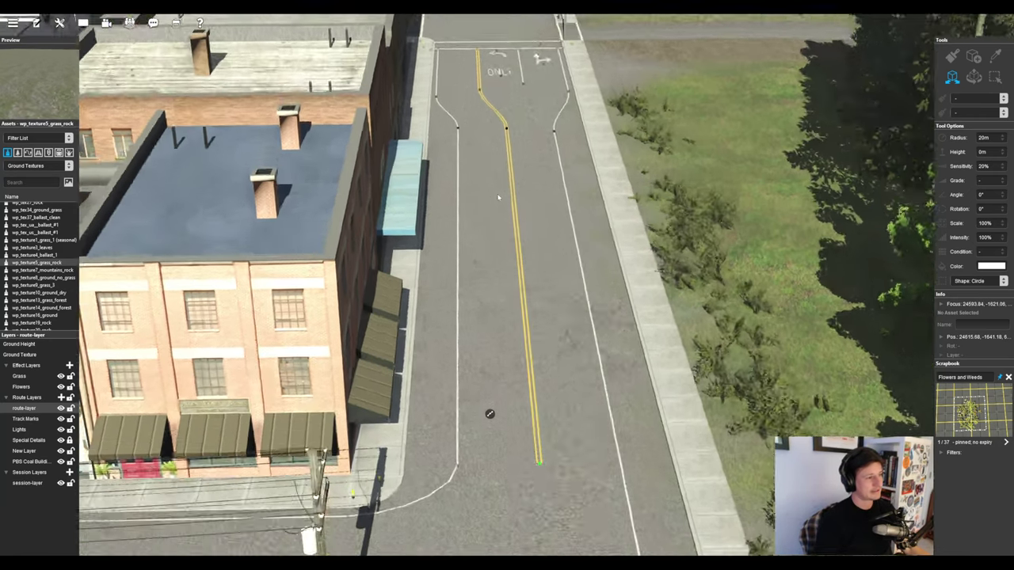
Step: Activate the fine adjustment tool and select the double yellow line segment beside the brick buildings
{"action": "key", "text": "t"}
{"action": "key", "text": "Left"}
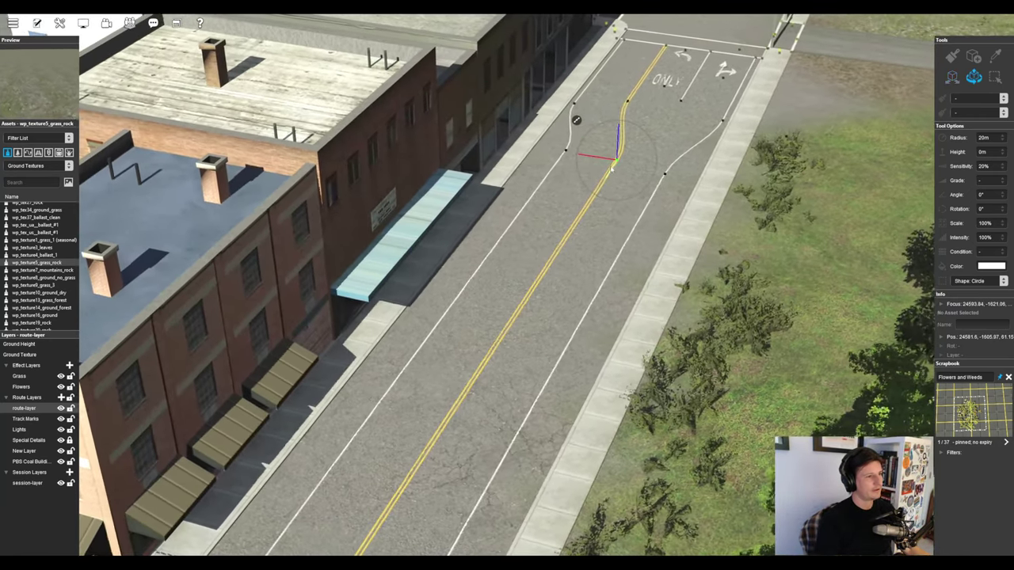
{"action": "mouse_move", "coordinate": [591, 169]}
{"action": "left_mouse_down"}
{"action": "mouse_move", "coordinate": [544, 248]}
{"action": "mouse_move", "coordinate": [535, 230]}
{"action": "mouse_move", "coordinate": [546, 211]}
{"action": "mouse_move", "coordinate": [555, 218]}
{"action": "mouse_move", "coordinate": [591, 170]}
{"action": "left_mouse_up"}
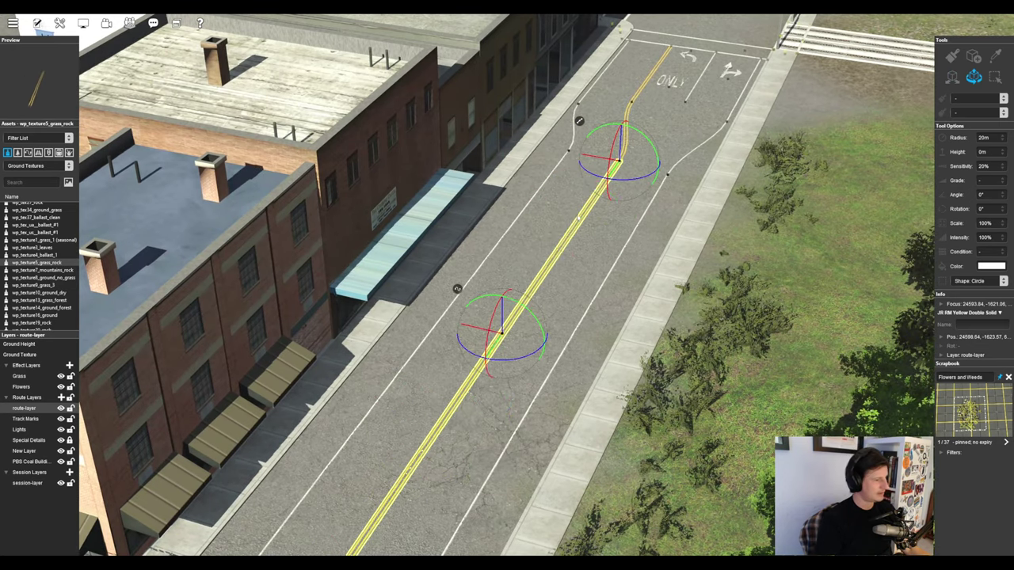
Step: Move the double yellow line's spline point before the lane shift farther back along the street toward the blue awning
{"action": "key", "text": "Left"}
{"action": "key", "text": "Left"}
{"action": "key", "text": "Up"}
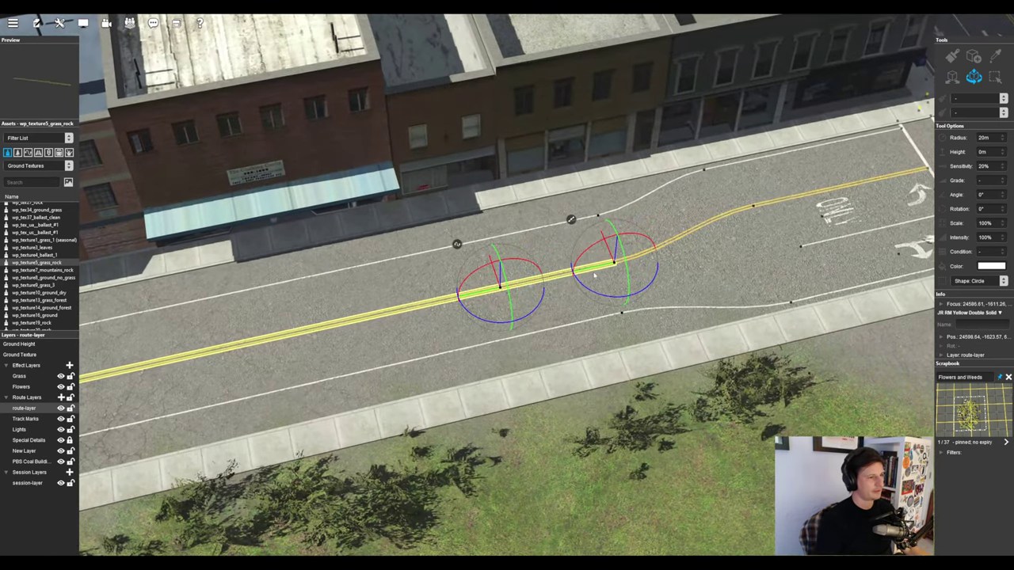
{"action": "key", "text": "Down"}
{"action": "left_click", "coordinate": [613, 276]}
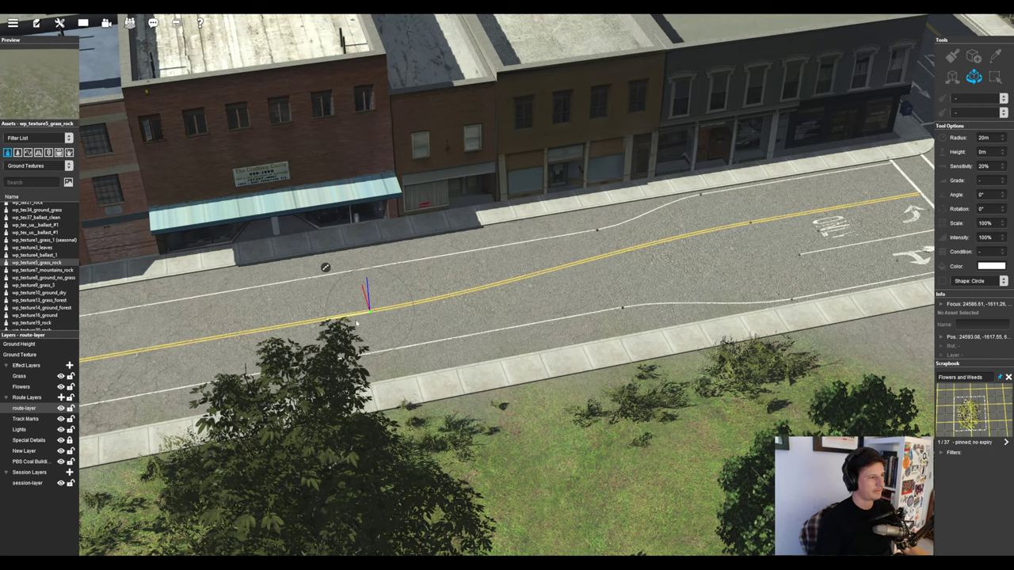
Step: Move the building-side white line's spline point back toward the blue awning and align the double yellow line's point beside it
{"action": "right_click_drag", "start_coordinate": [374, 318], "coordinate": [375, 349]}
{"action": "left_click_drag", "start_coordinate": [598, 221], "coordinate": [351, 265]}
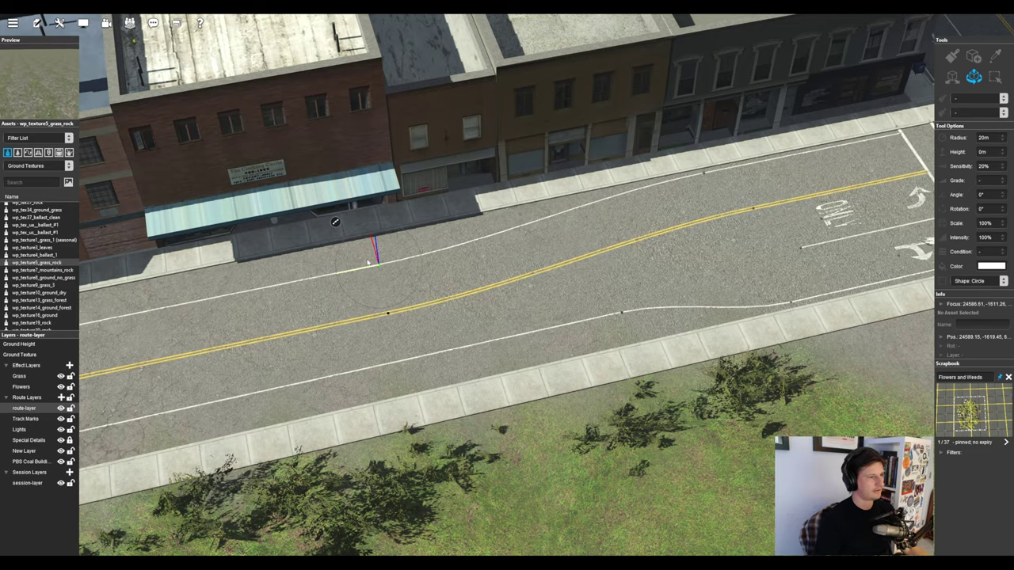
{"action": "right_click_drag", "start_coordinate": [368, 262], "coordinate": [581, 329]}
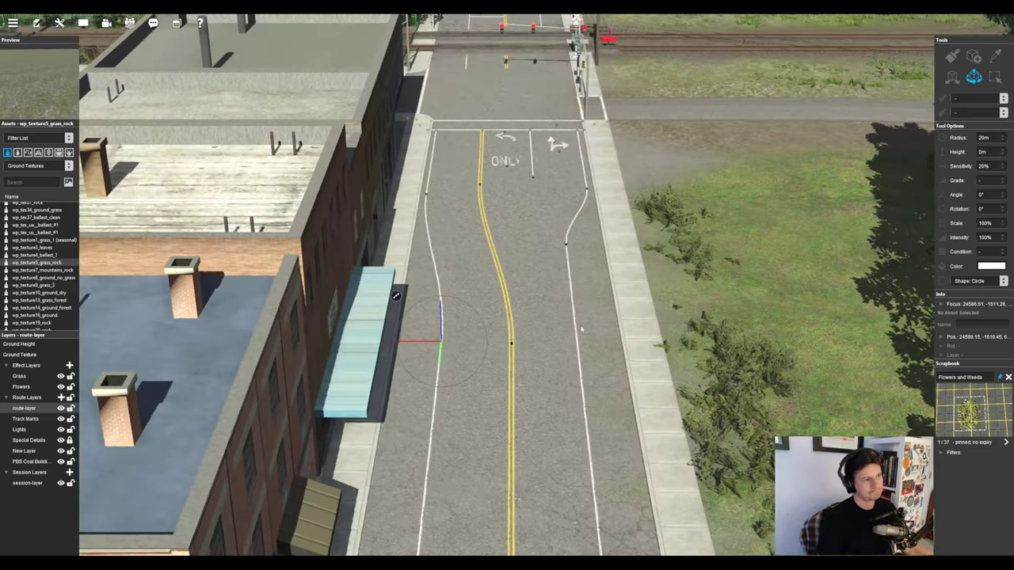
{"action": "right_click", "coordinate": [550, 360]}
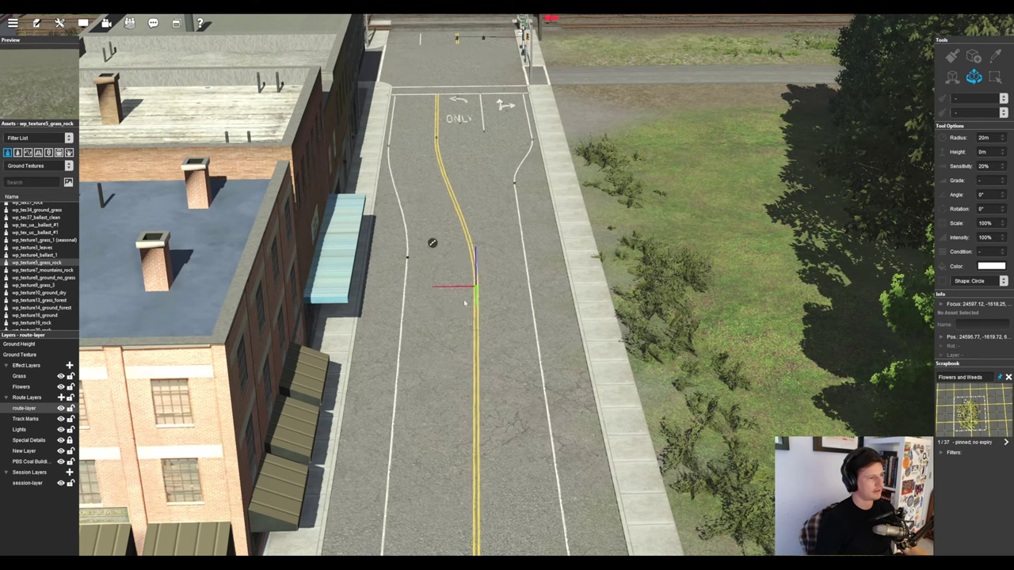
{"action": "mouse_move", "coordinate": [518, 338]}
{"action": "right_mouse_down"}
{"action": "mouse_move", "coordinate": [517, 303]}
{"action": "mouse_move", "coordinate": [517, 336]}
{"action": "right_mouse_up"}
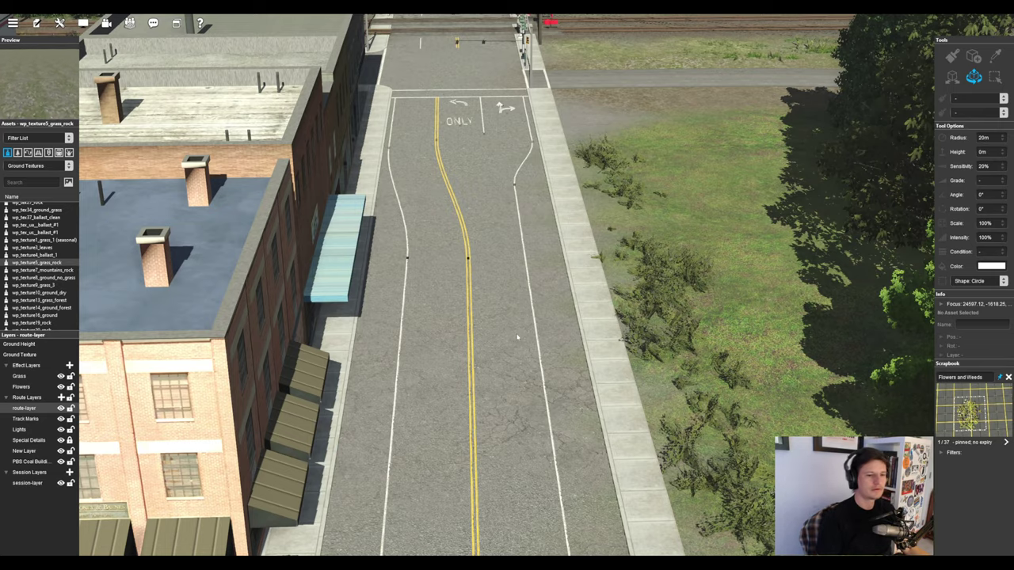
Step: Select the st_rmm_buk1_3394_20m tree beside the railroad tracks together with every other instance of it on the route
{"action": "right_click_drag", "start_coordinate": [523, 298], "coordinate": [484, 274]}
{"action": "left_click", "coordinate": [359, 194]}
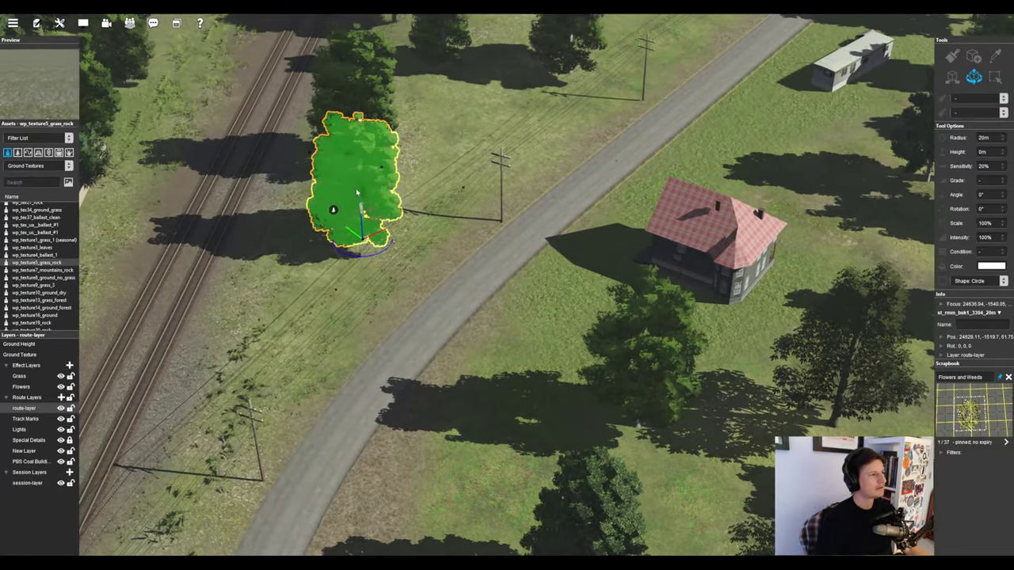
{"action": "double_click", "coordinate": [360, 194]}
{"action": "right_click_drag", "start_coordinate": [361, 194], "coordinate": [465, 139]}
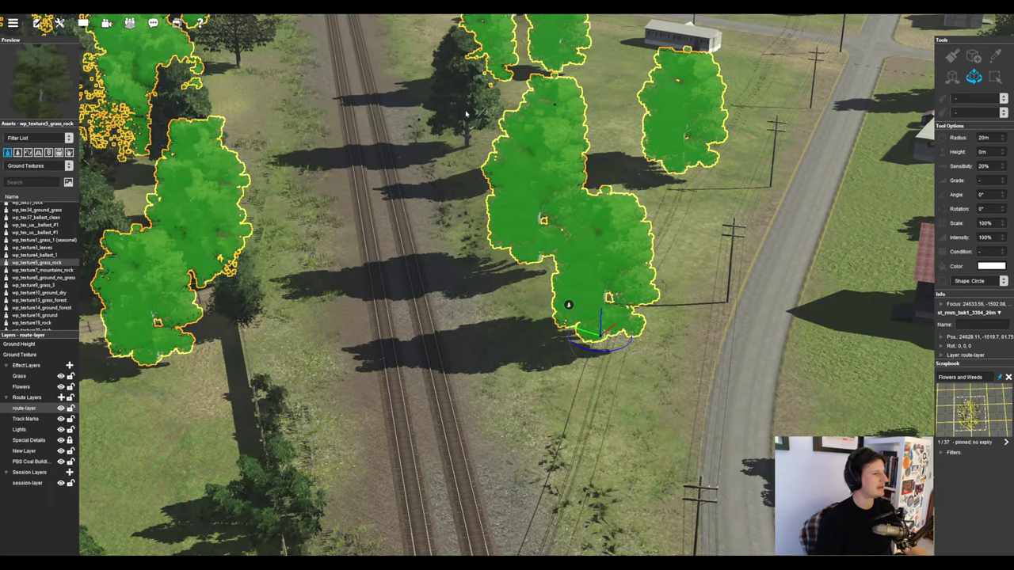
Step: Pick SugarMaple_30m from the tree beside the tracks and replace all selected trees with that asset
{"action": "left_click", "coordinate": [467, 111]}
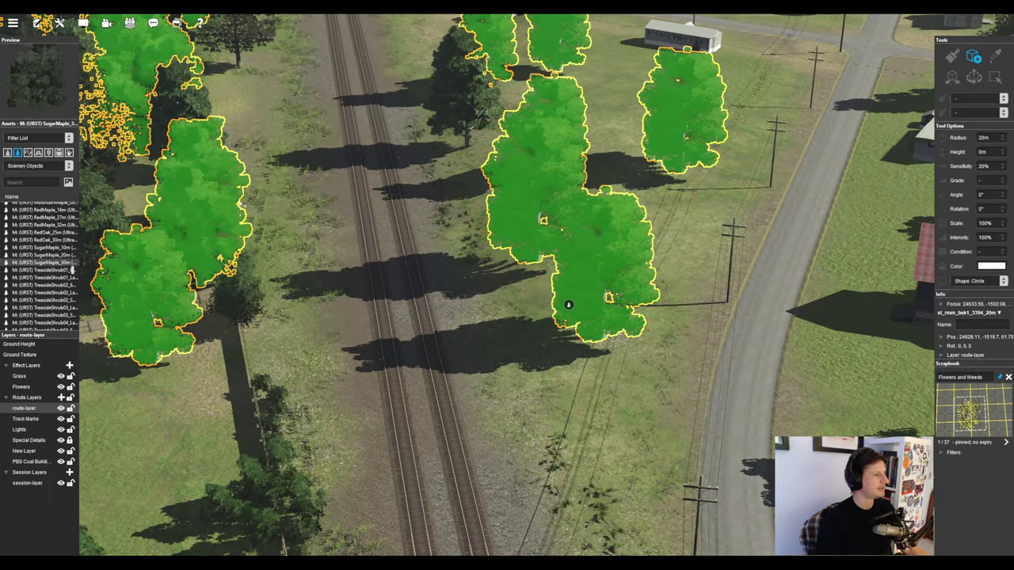
{"action": "right_click", "coordinate": [568, 306]}
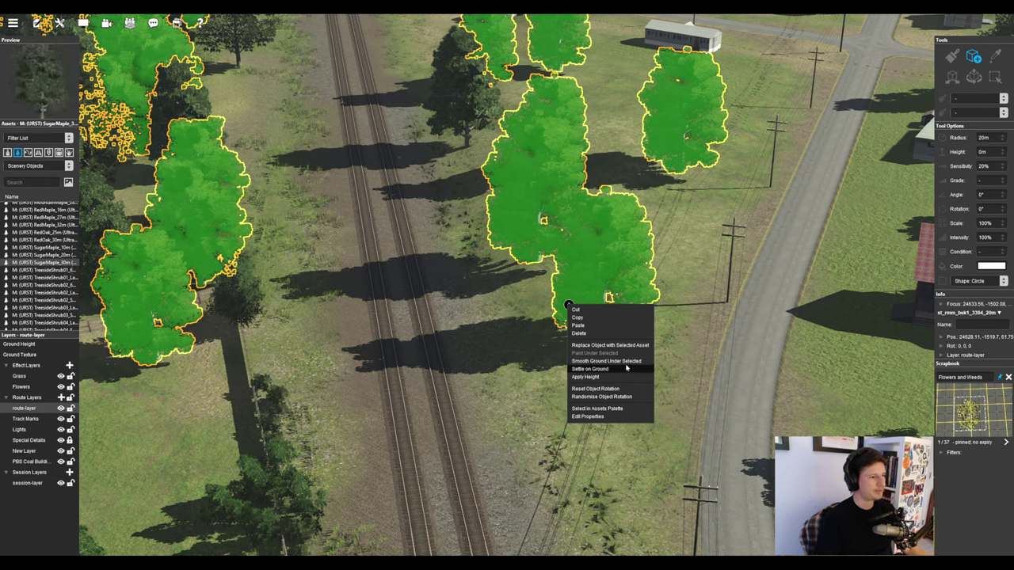
{"action": "left_click", "coordinate": [608, 346]}
{"action": "right_click_drag", "start_coordinate": [470, 234], "coordinate": [493, 281]}
{"action": "scroll", "coordinate": [507, 218], "scroll_direction": "down", "scroll_amount": 5}
{"action": "right_click_drag", "start_coordinate": [507, 214], "coordinate": [478, 287]}
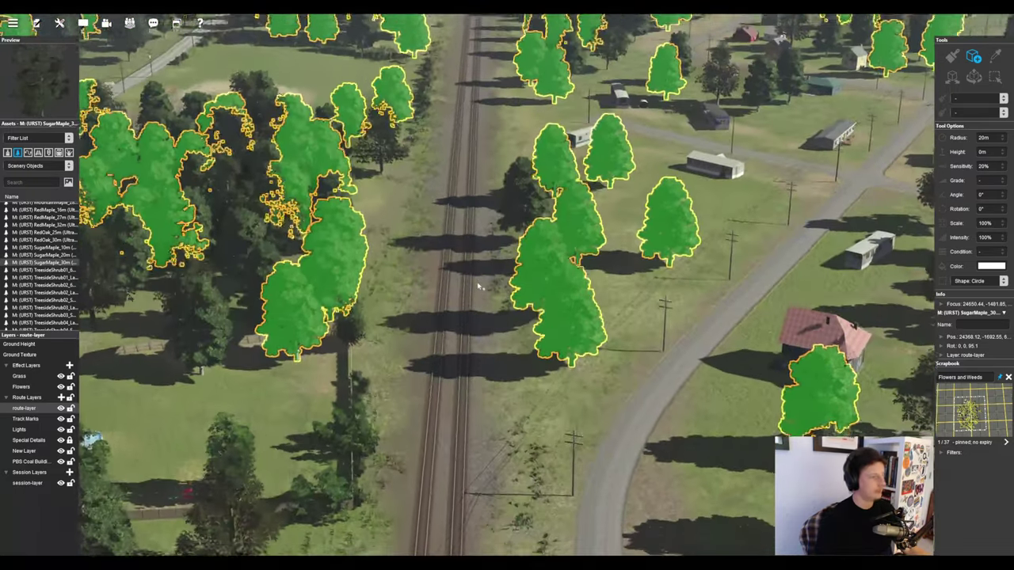
Step: Undo the tree replacement and the stray sugar maple placed between the tracks and the road
{"action": "key", "text": "ctrl+z"}
{"action": "left_click", "coordinate": [646, 301]}
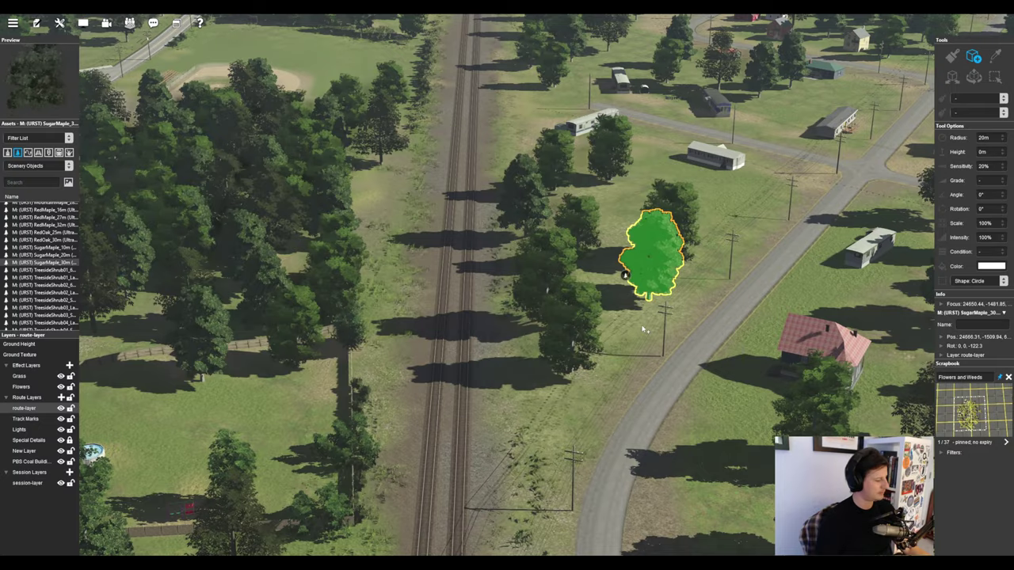
{"action": "key", "text": "ctrl+z"}
{"action": "left_click", "coordinate": [628, 296]}
Step: Select every st_rmm_buk1_3394_20m tree again and examine how the selected instances are spread across the surrounding forest
{"action": "double_click", "coordinate": [582, 300]}
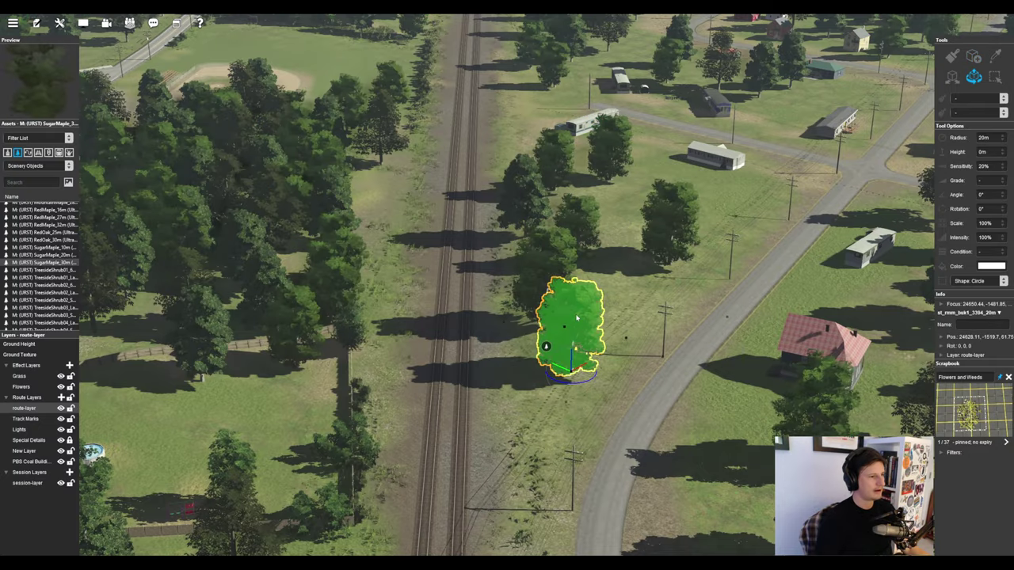
{"action": "right_click_drag", "start_coordinate": [582, 295], "coordinate": [557, 361]}
{"action": "scroll", "coordinate": [584, 275], "scroll_direction": "down", "scroll_amount": 5}
{"action": "right_click_drag", "start_coordinate": [584, 276], "coordinate": [497, 167]}
{"action": "key", "text": "w"}
{"action": "key", "text": "w"}
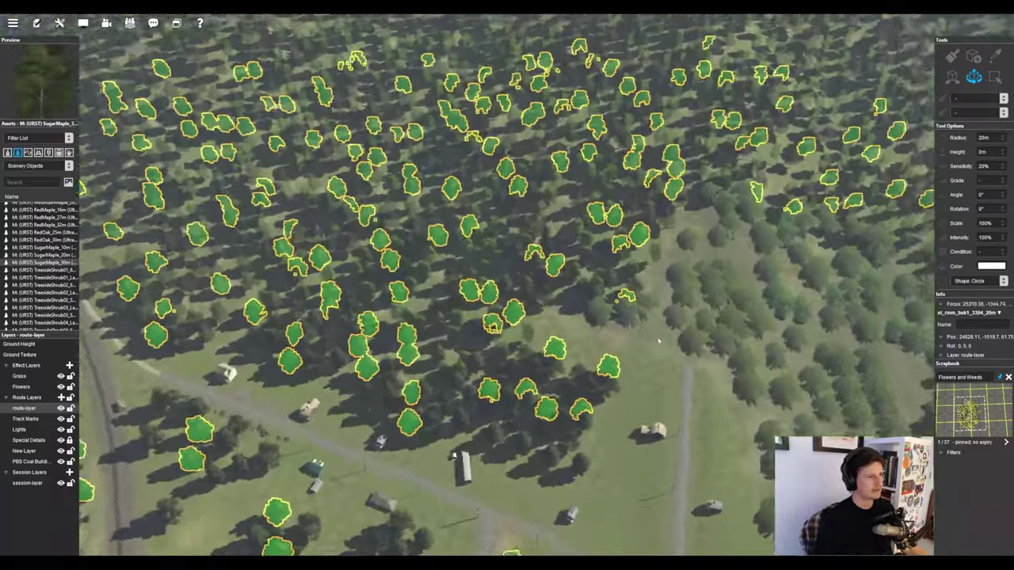
{"action": "right_click", "coordinate": [657, 343]}
{"action": "scroll", "coordinate": [624, 257], "scroll_direction": "up", "scroll_amount": 5}
{"action": "right_click_drag", "start_coordinate": [409, 297], "coordinate": [389, 248]}
{"action": "key", "text": "w"}
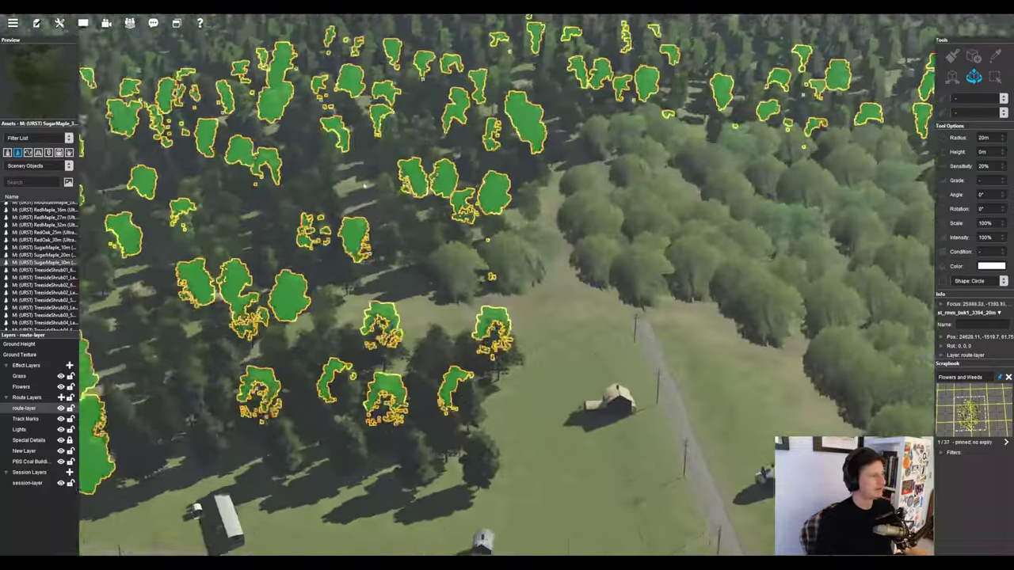
{"action": "key", "text": "w"}
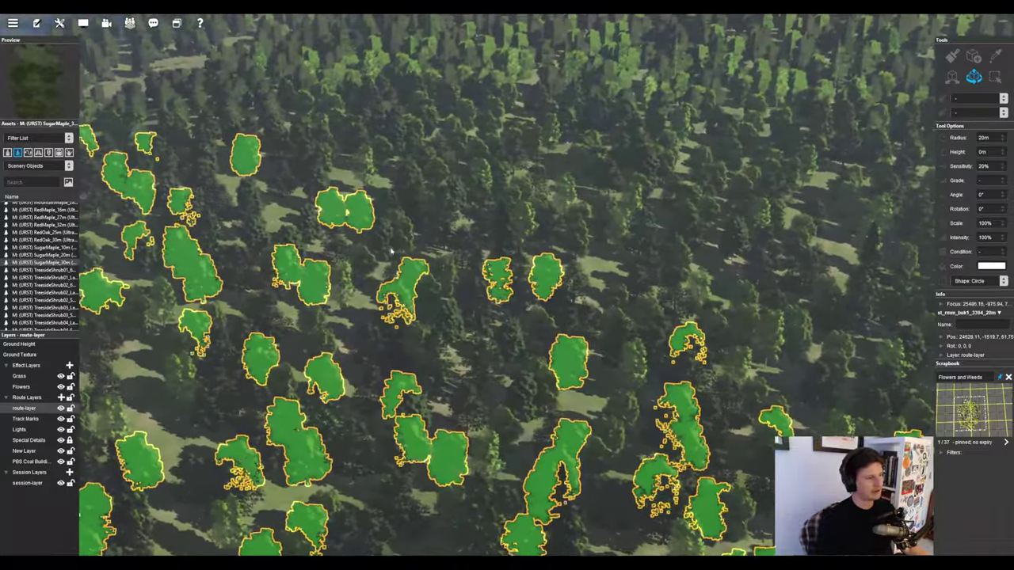
{"action": "key", "text": "w"}
{"action": "right_click_drag", "start_coordinate": [391, 251], "coordinate": [450, 294]}
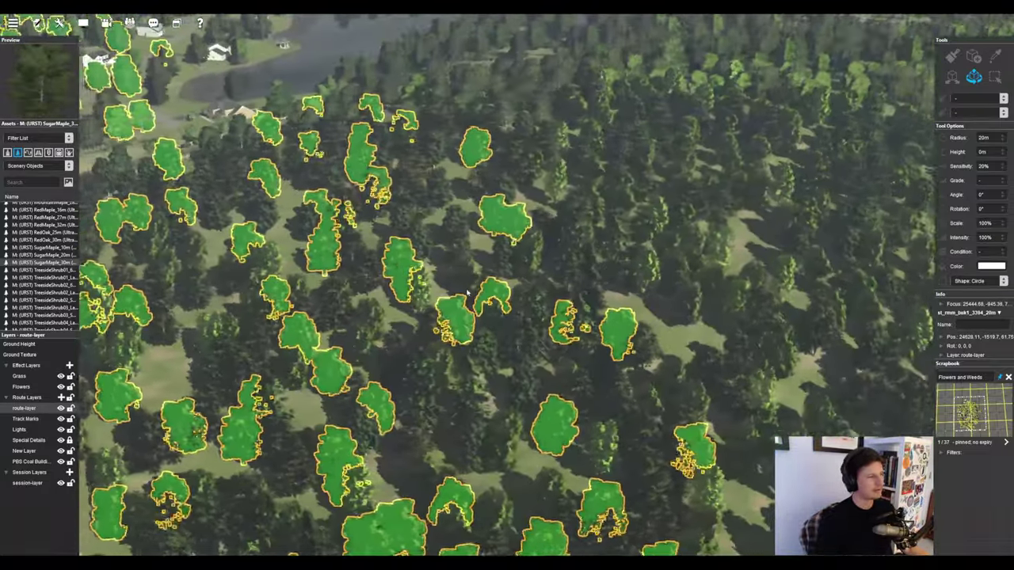